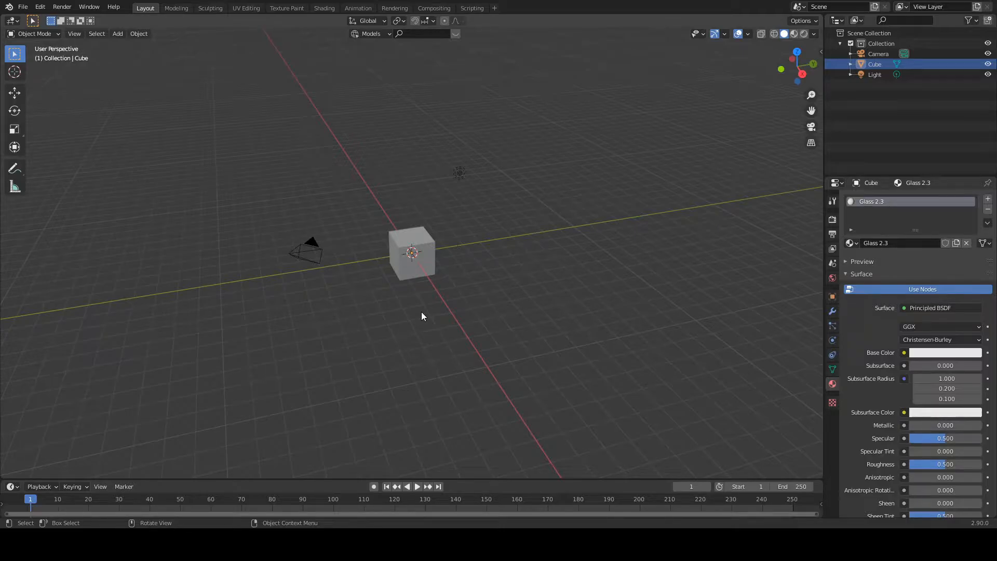
- Add a Subdivision Surface modifier to the cube and set its viewport level to 2
scroll(435, 316, "up", 7)
middle_click_drag(445, 328, 484, 300)
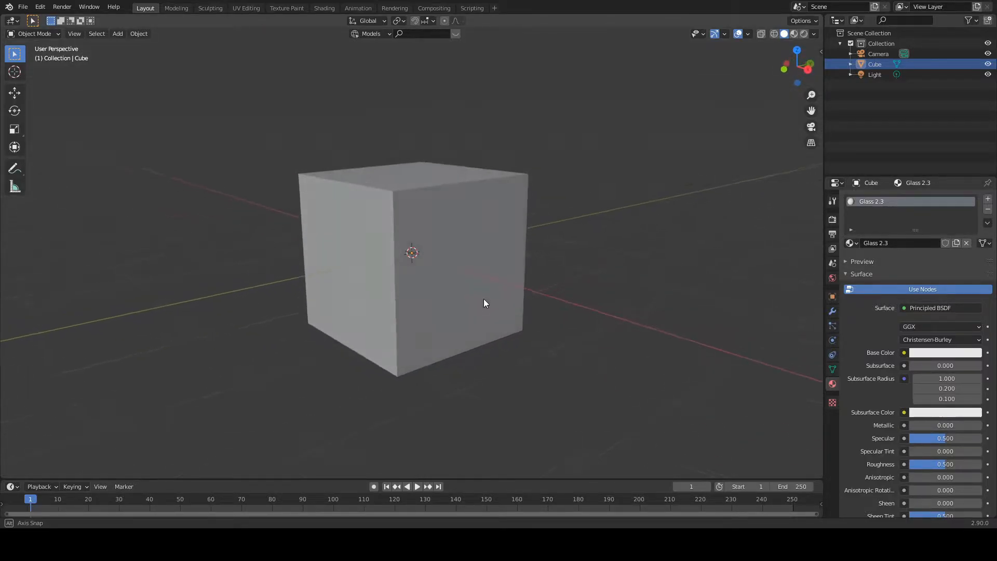
scroll(483, 308, "down", 5)
left_click(430, 255)
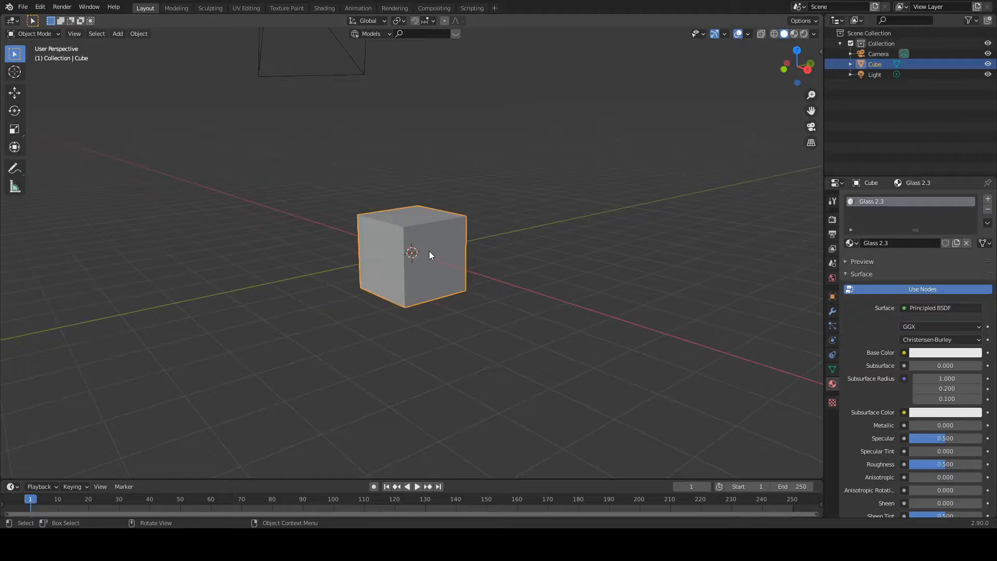
key("x")
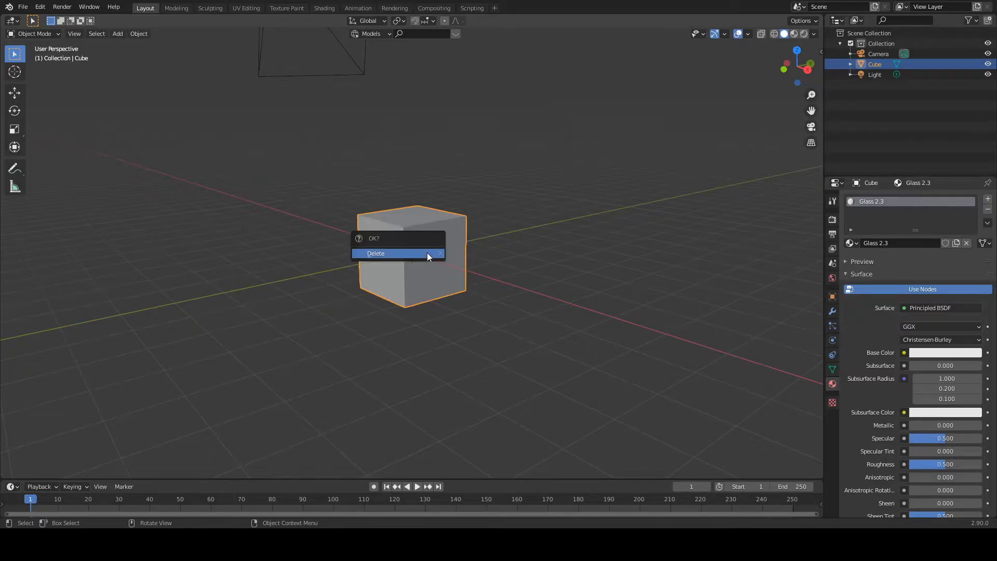
key("alt+a")
left_click(391, 240)
middle_click_drag(391, 240, 970, 327)
left_click(832, 312)
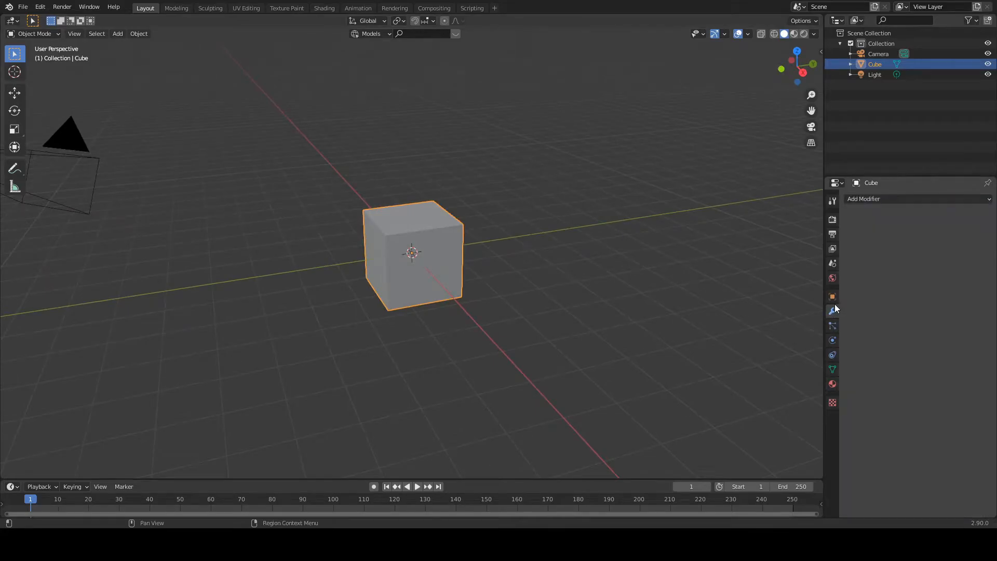
left_click(888, 199)
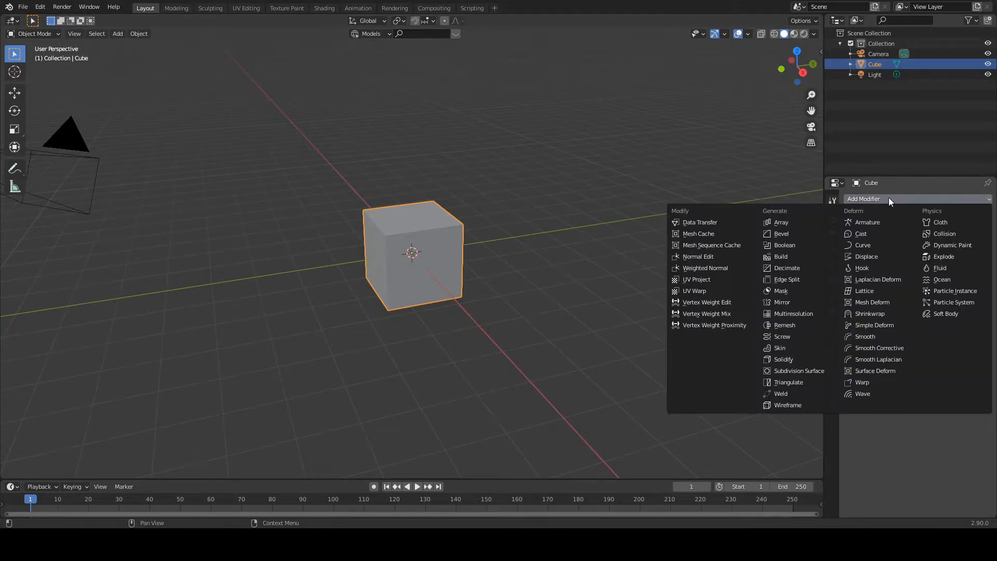
left_click(780, 371)
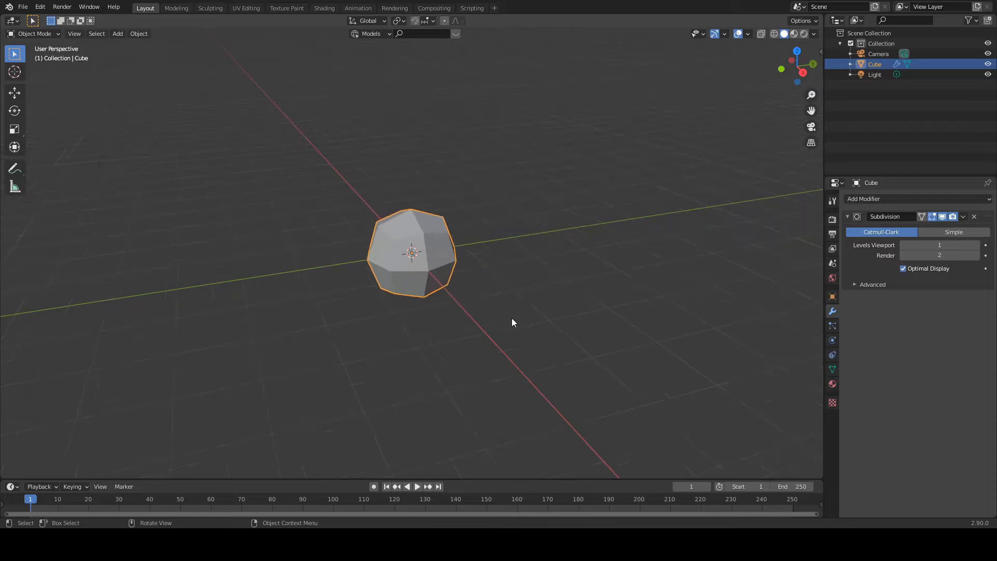
left_click(976, 246)
- Apply the Subdivision modifier so the rounded shape becomes real geometry
scroll(463, 267, "up", 3)
middle_click_drag(462, 267, 483, 224)
left_click(964, 217)
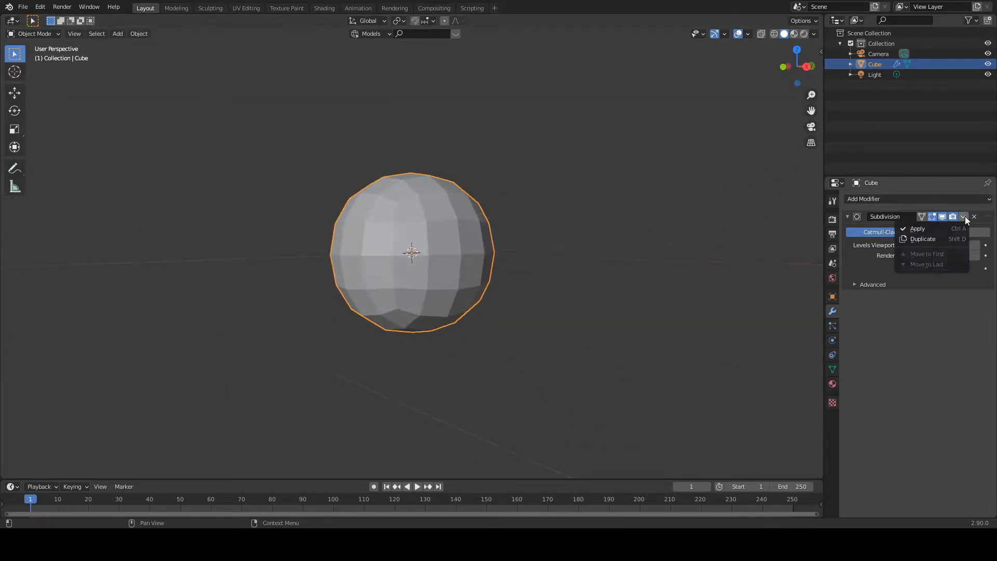
left_click(938, 227)
scroll(472, 275, "down", 4)
middle_click_drag(460, 268, 463, 288)
scroll(488, 295, "down", 3)
scroll(493, 297, "up", 7)
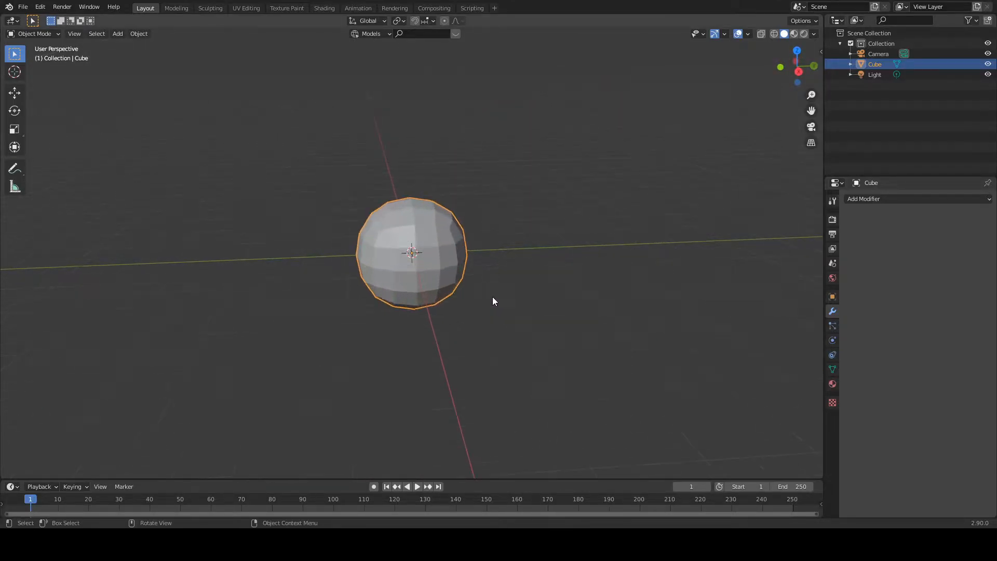
- Add another Subdivision Surface modifier with viewport level 2 and shade the sphere smooth
left_click(880, 201)
left_click(792, 371)
scroll(398, 305, "up", 2)
middle_click_drag(405, 301, 434, 296)
scroll(506, 308, "down", 3)
scroll(434, 281, "up", 3)
right_click(372, 264)
left_click(372, 265)
left_click(987, 245)
- Enter Edit Mode on the sphere and view it straight from the right in orthographic view
key("Tab")
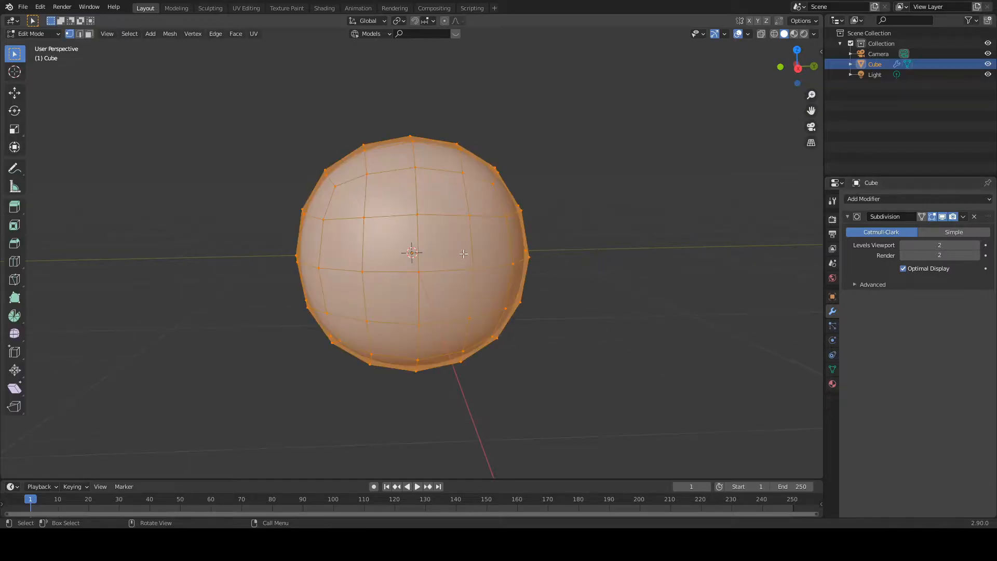
scroll(469, 254, "down", 3)
middle_click_drag(453, 256, 441, 235)
left_click(797, 66)
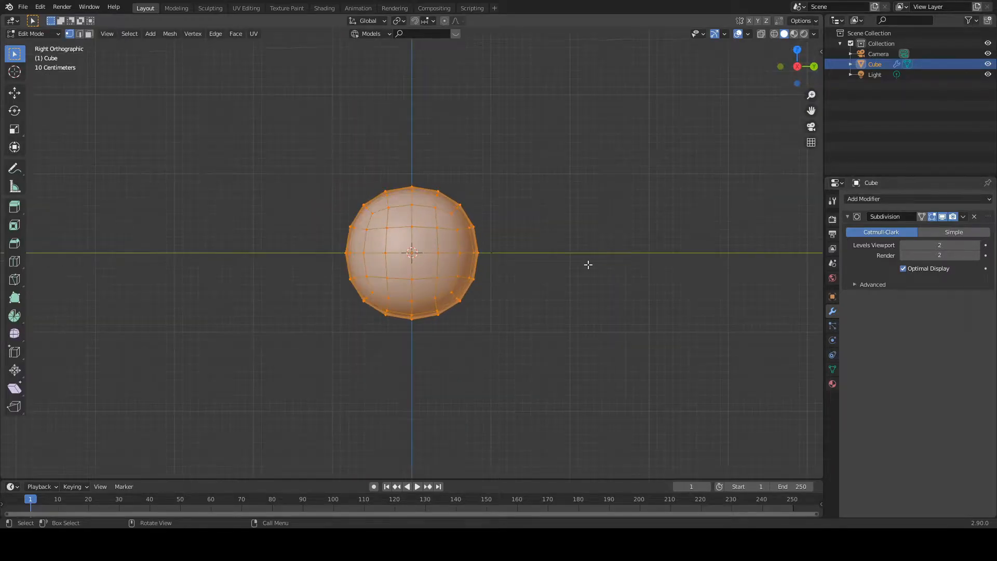
scroll(599, 251, "up", 3)
- With X-ray enabled, box-select the whole lower half of the sphere, including the equator
key("alt+a")
key("b")
left_click_drag(275, 260, 574, 358)
key("alt+a")
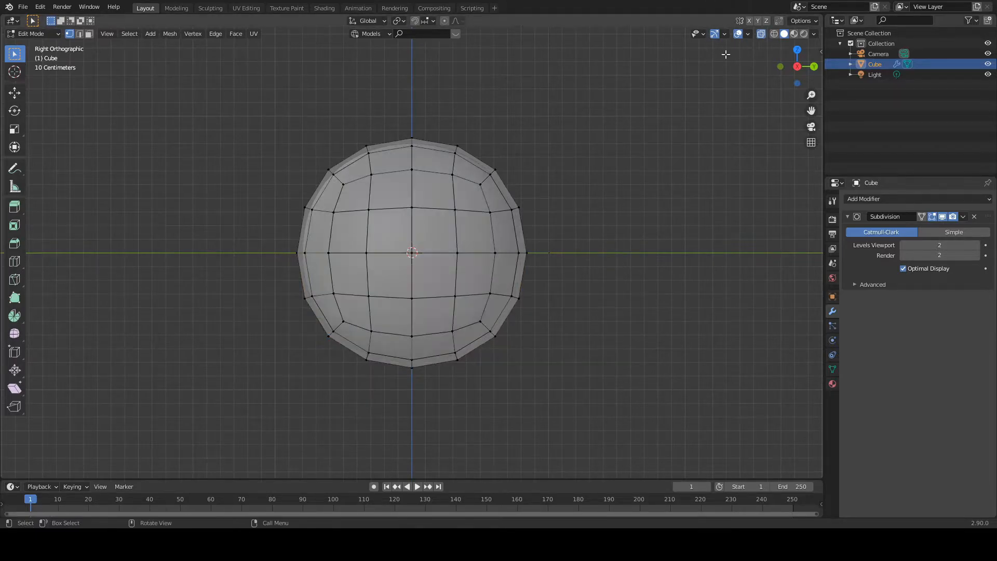
key("b")
left_click_drag(270, 258, 594, 397)
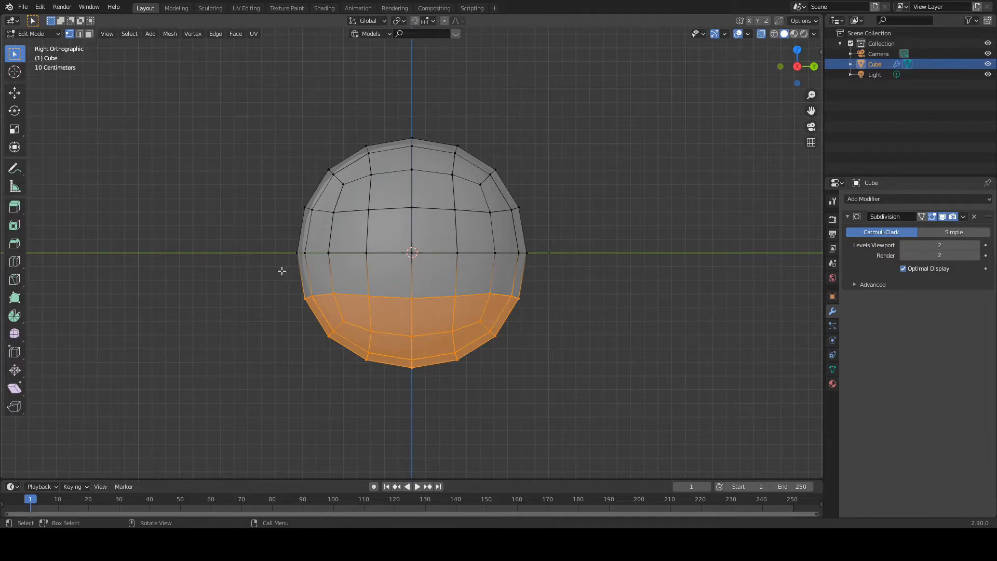
key("alt+a")
key("b")
left_click_drag(263, 252, 594, 406)
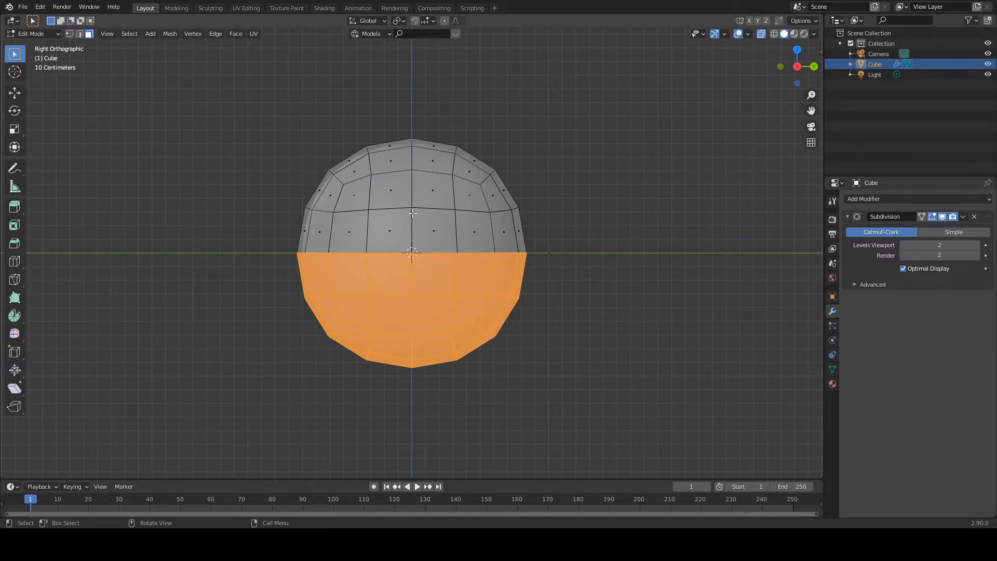
- Try to stretch the sphere into a capsule by moving its lower half down along Z without extruding
key("g")
key("z")
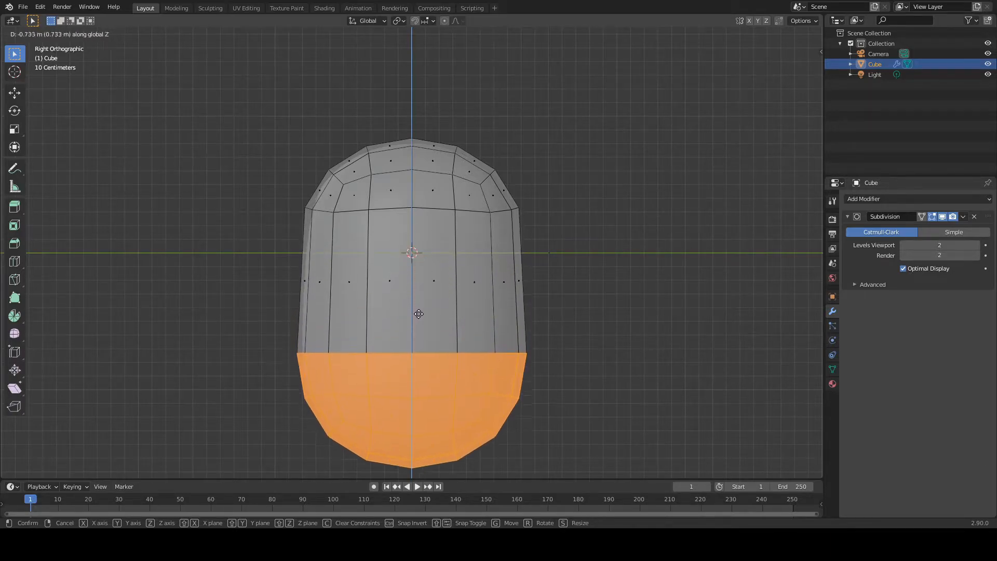
left_click(427, 350)
middle_click_drag(634, 292, 538, 310)
scroll(593, 310, "down", 6)
scroll(615, 300, "up", 4)
key("s")
right_click(561, 279)
middle_click_drag(563, 271, 652, 274)
key("ctrl+z")
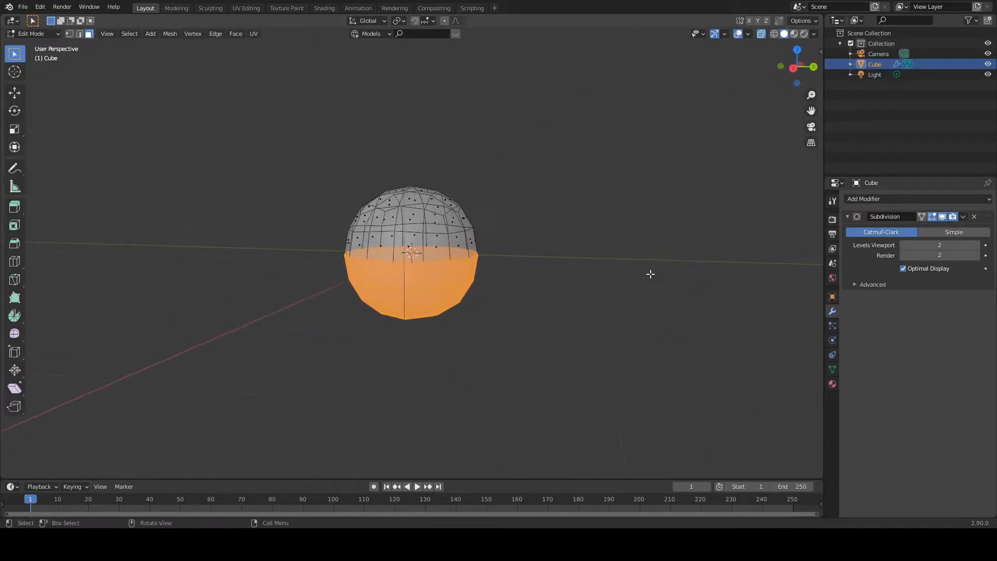
key("g")
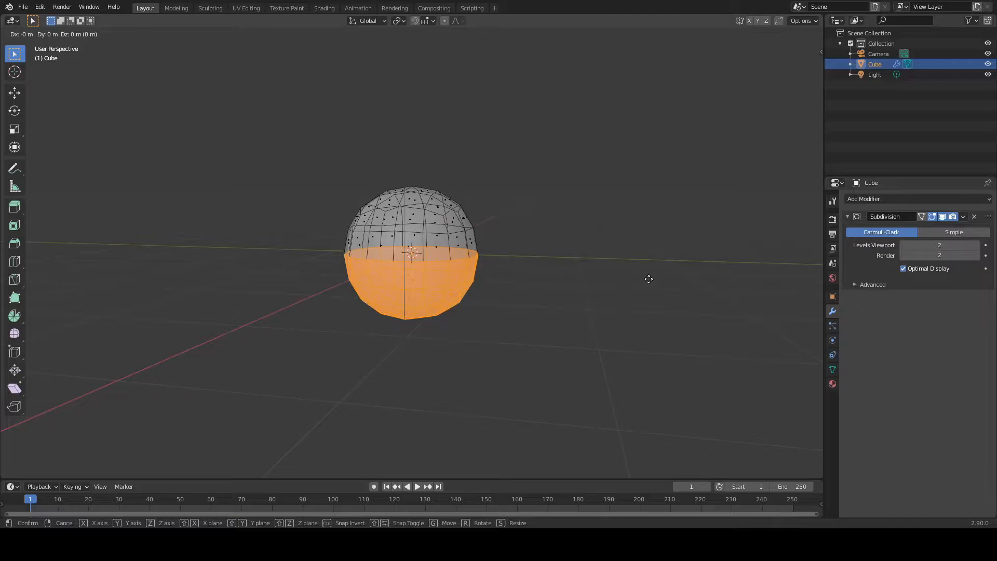
key("z")
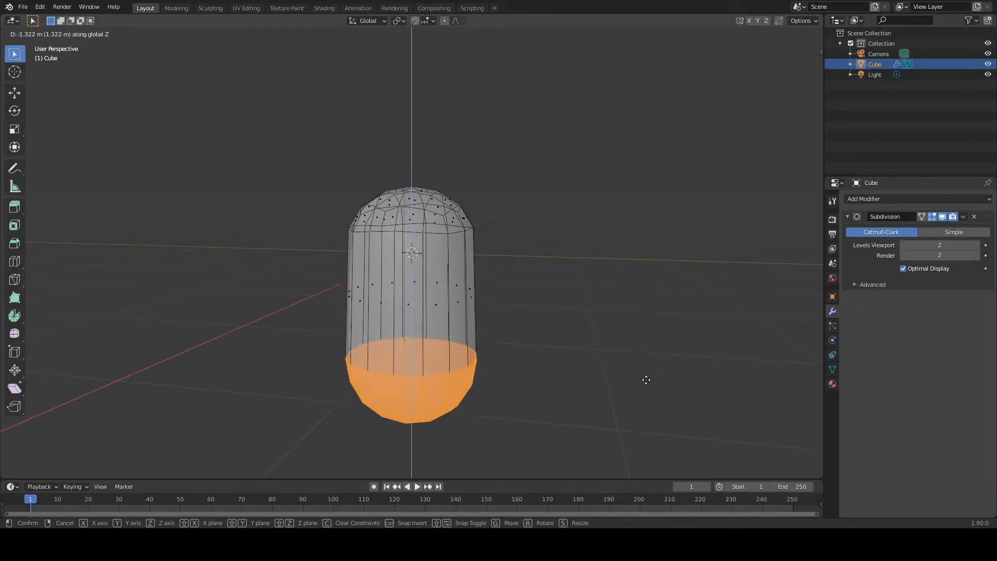
left_click(664, 345)
middle_click_drag(663, 345, 660, 320)
- Extrude the selected lower half in place and move it down about 1.2 m along Z
key("e")
right_click(660, 321)
key("g")
key("z")
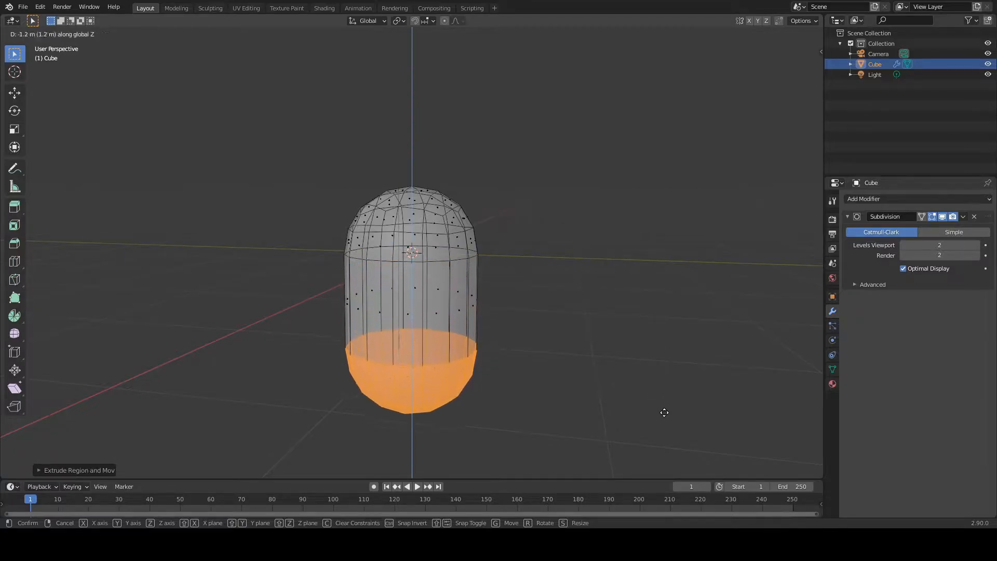
left_click(657, 411)
- Add three evenly spaced horizontal loop cuts, without sliding them, to the capsule's straight middle section
middle_click_drag(648, 376, 539, 324)
scroll(550, 321, "down", 2)
scroll(549, 322, "up", 4)
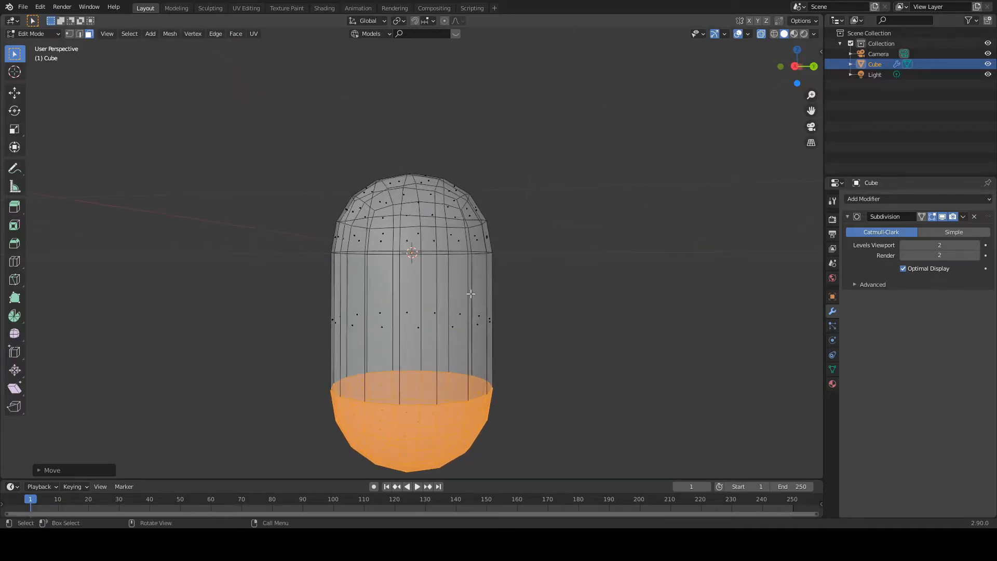
key("ctrl+r")
scroll(467, 290, "up", 2)
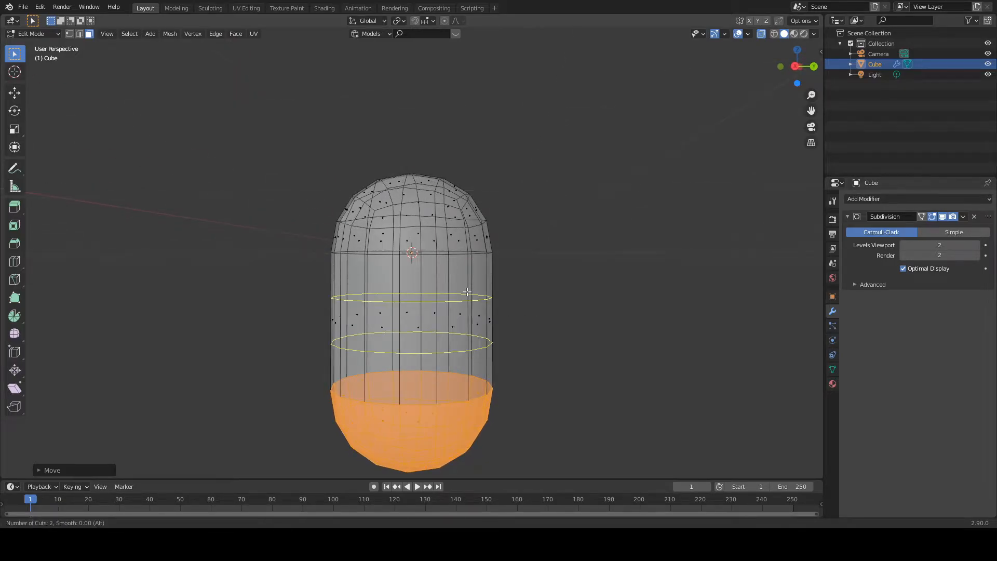
left_click(468, 292)
right_click(467, 292)
scroll(467, 352, "down", 4)
middle_click_drag(468, 352, 492, 324)
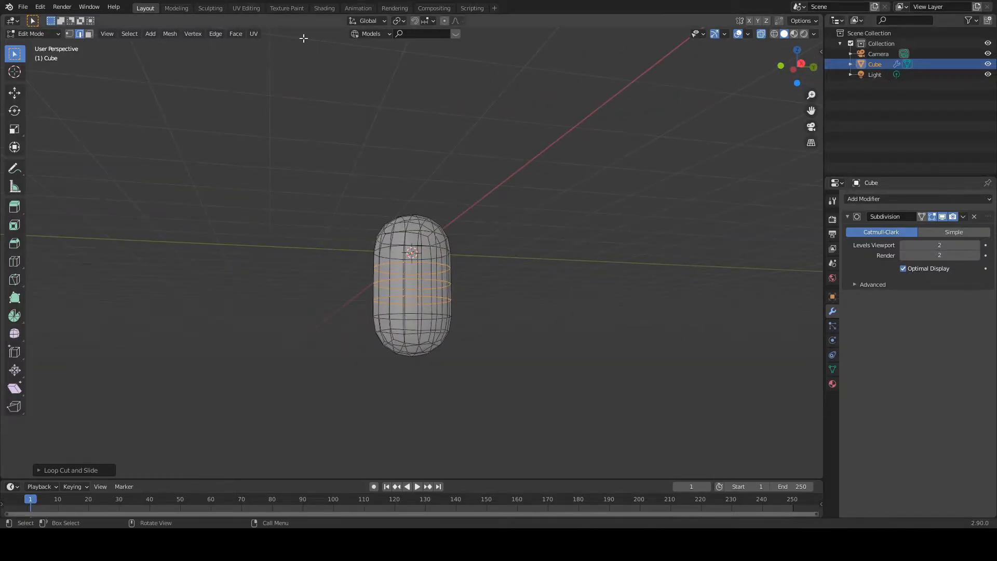
- In face select mode with X-ray off, select the four central faces on the capsule's underside
left_click(89, 34)
scroll(375, 295, "up", 2)
scroll(375, 295, "up", 2)
middle_click_drag(514, 383, 450, 338)
left_click(435, 345)
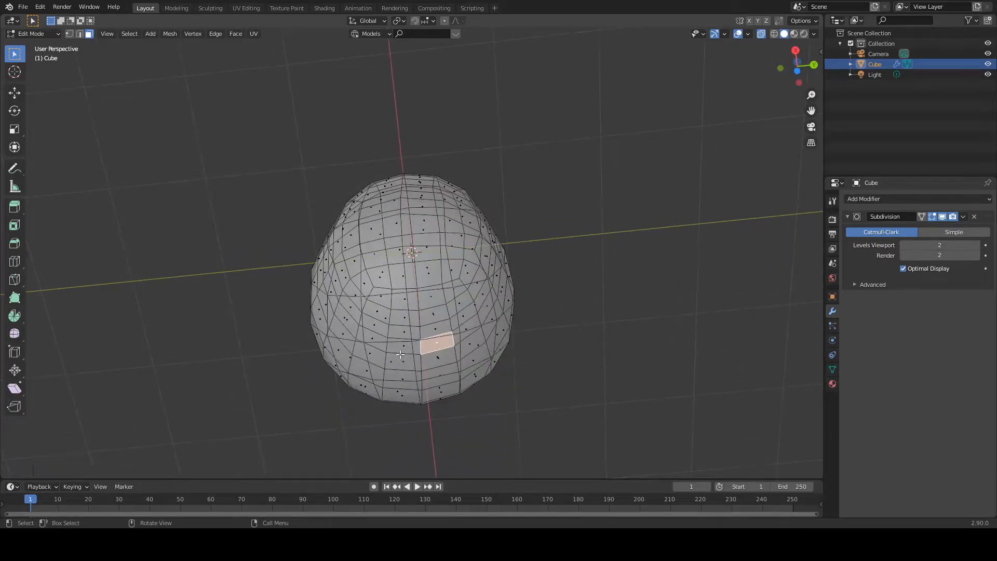
left_click(404, 362)
left_click(761, 34)
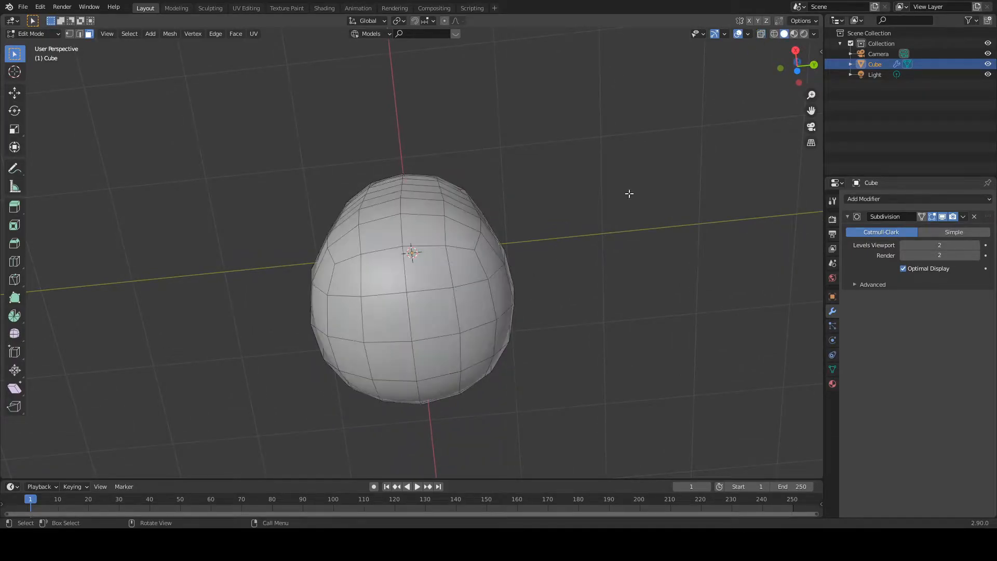
left_click(459, 346)
left_click(385, 359, "ctrl")
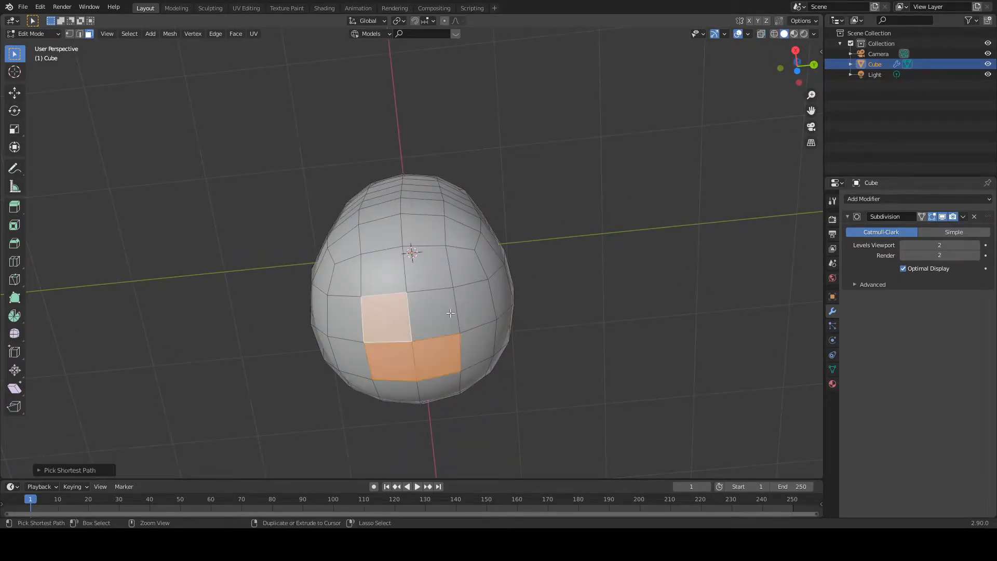
- Enable proportional editing and view the capsule from the right in orthographic view
scroll(466, 176, "down", 3)
right_click(477, 65)
key("Escape")
key("Escape")
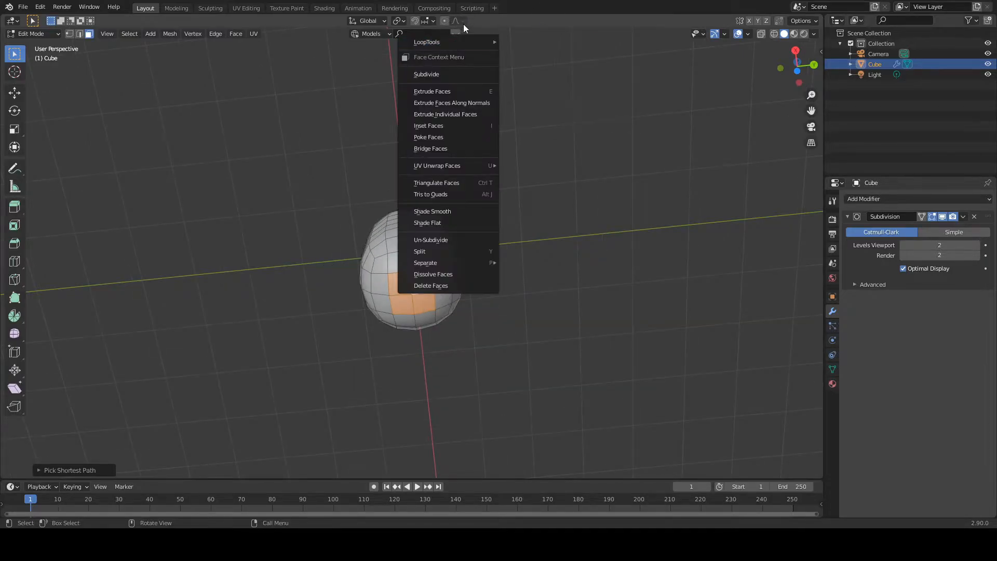
middle_click_drag(617, 54, 839, 136)
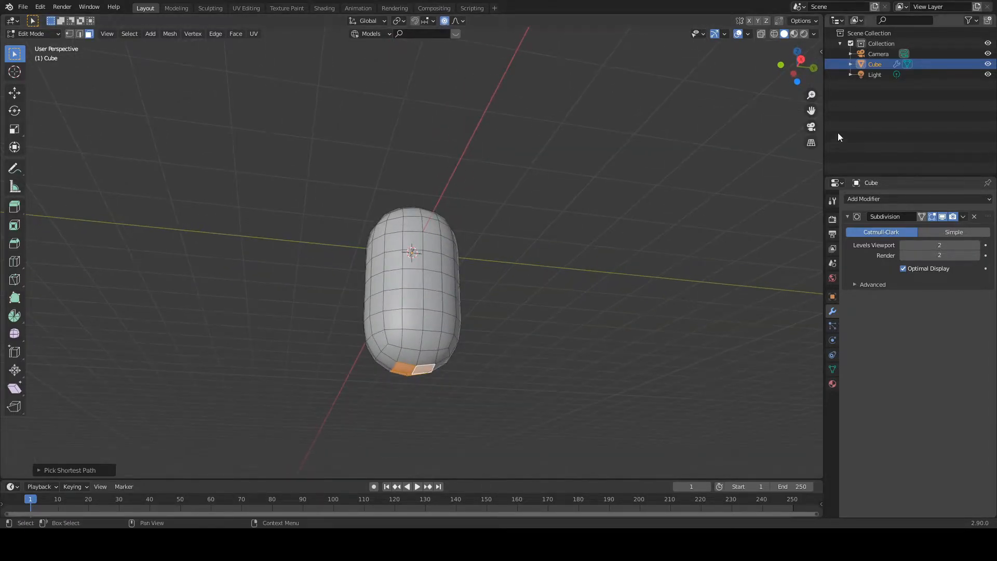
left_click(797, 51)
left_click(814, 66)
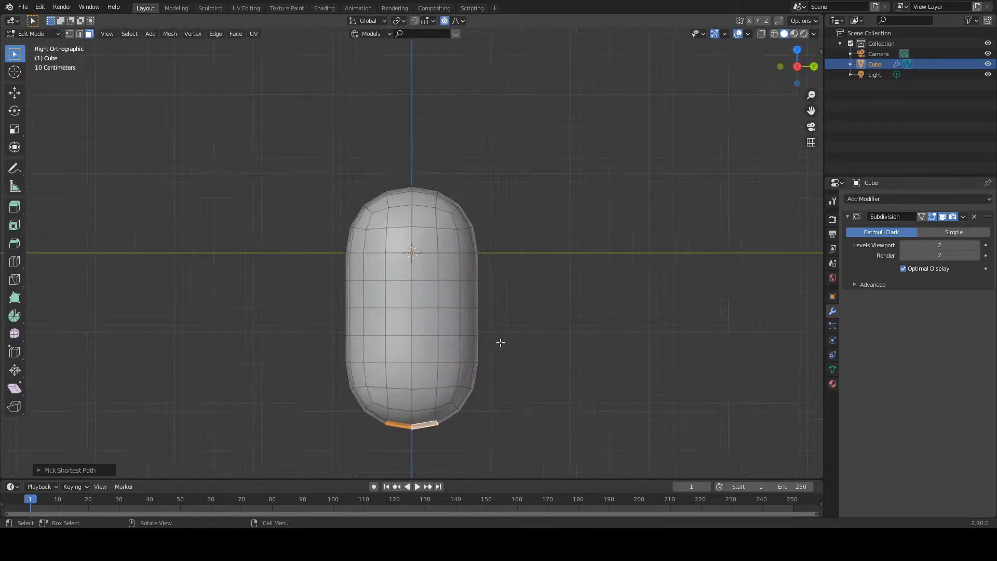
- Flatten the capsule's underside by moving the selected faces up about 0.31 m along Z with a reduced proportional size
left_click(14, 97)
scroll(377, 286, "down", 5)
key("g")
key("z")
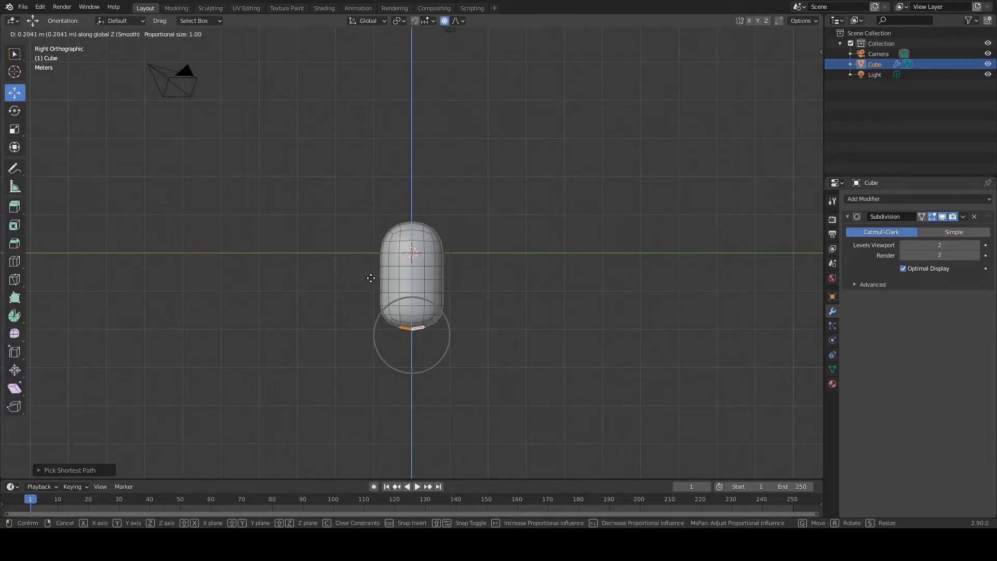
scroll(371, 275, "up", 3)
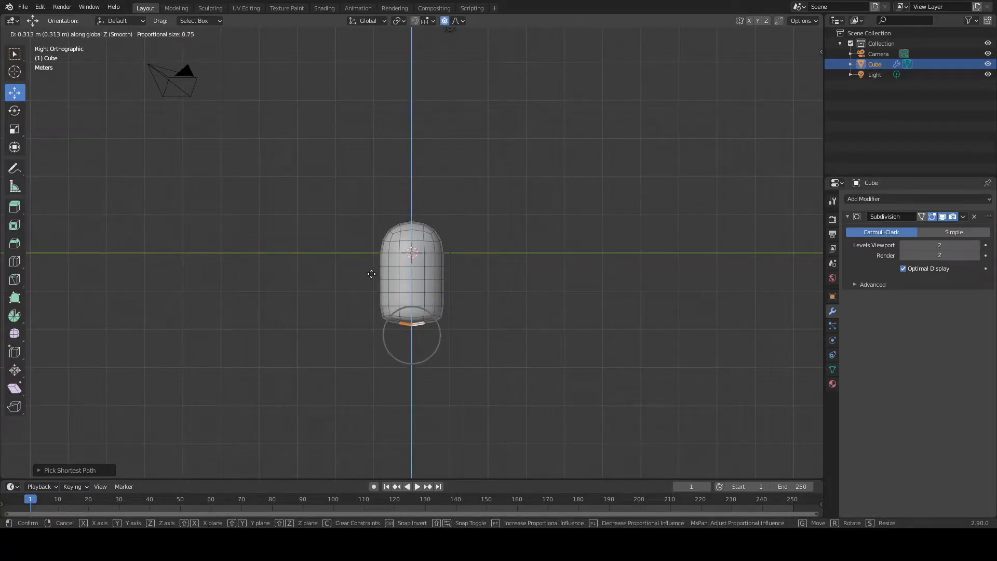
left_click(372, 274)
- Select one face on each side of the capsule's underside as the bases for the two legs
middle_click_drag(508, 328, 484, 244)
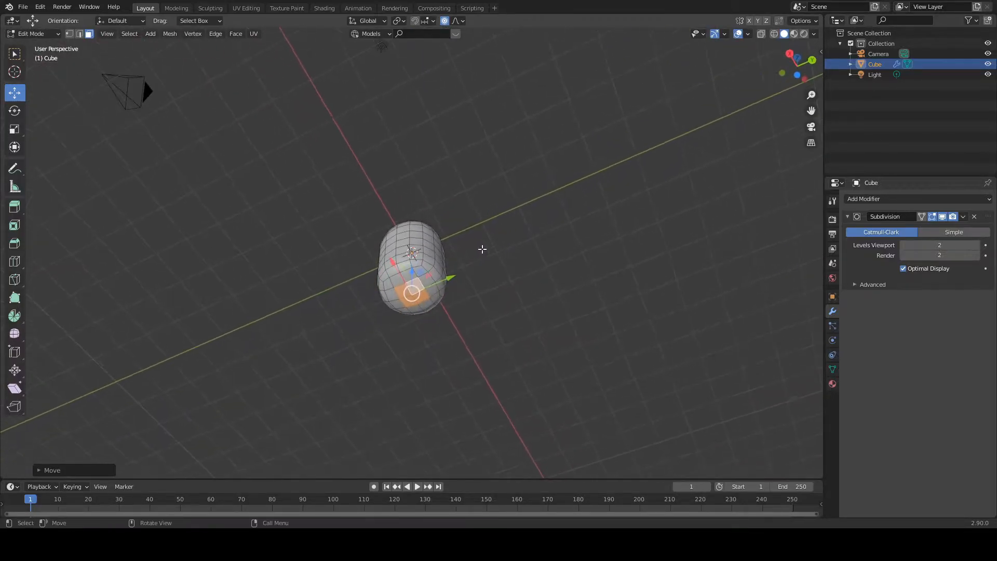
left_click(414, 281)
middle_click_drag(416, 284, 429, 288)
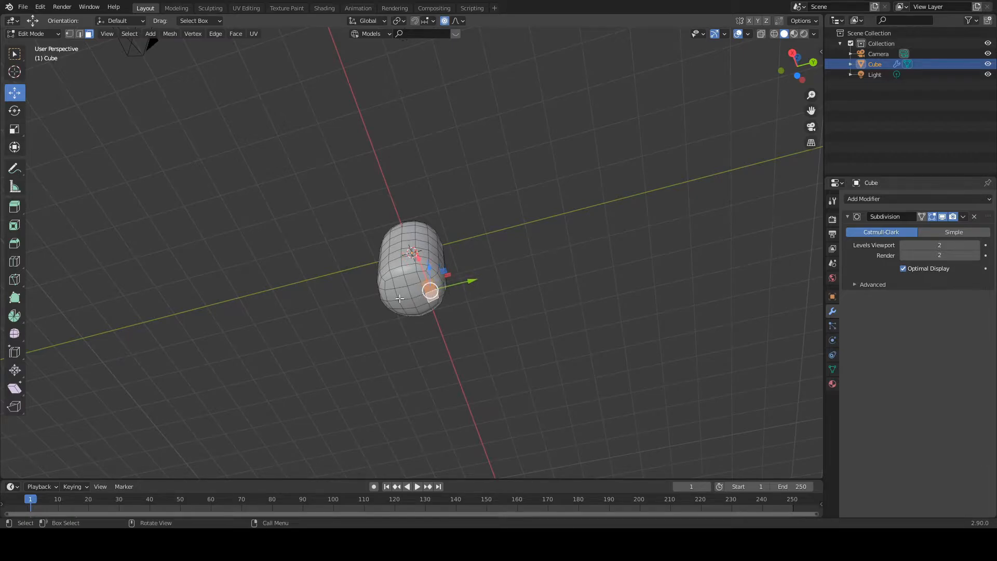
middle_click_drag(393, 295, 451, 269)
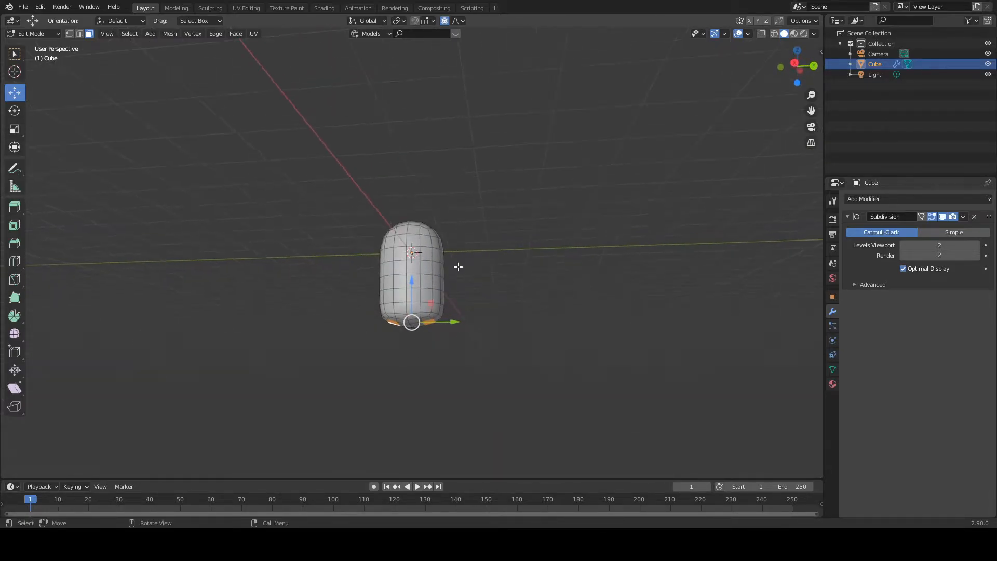
- Extrude the two selected underside faces down about 1.04 m along Z with proportional editing turned off to form the legs
key("e")
key("z")
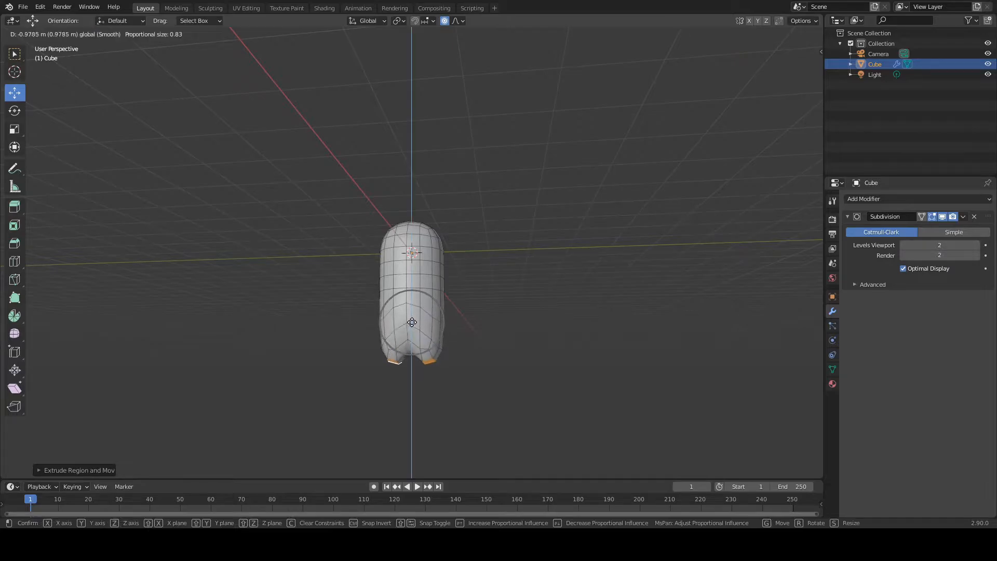
right_click(437, 311)
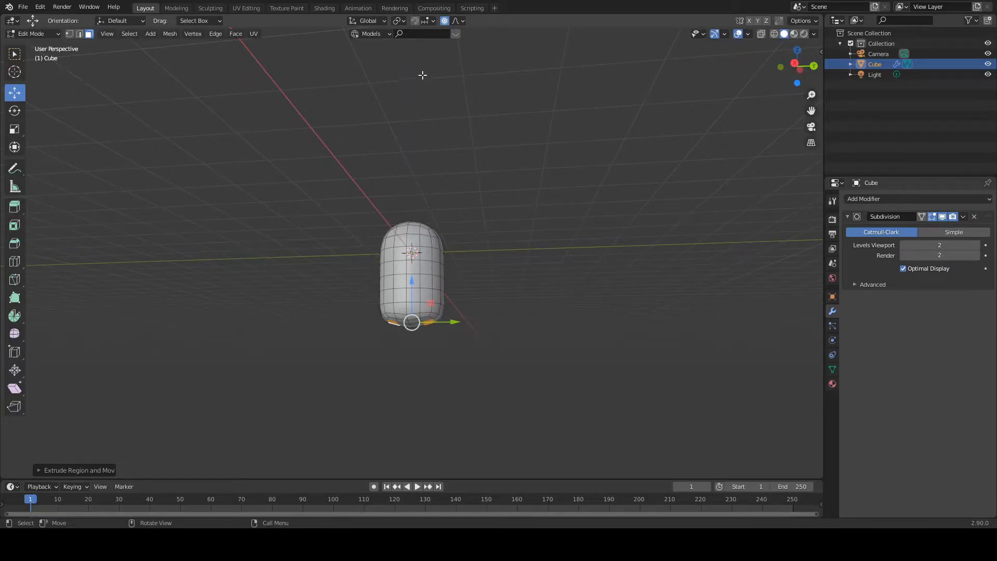
left_click(444, 21)
key("g")
key("z")
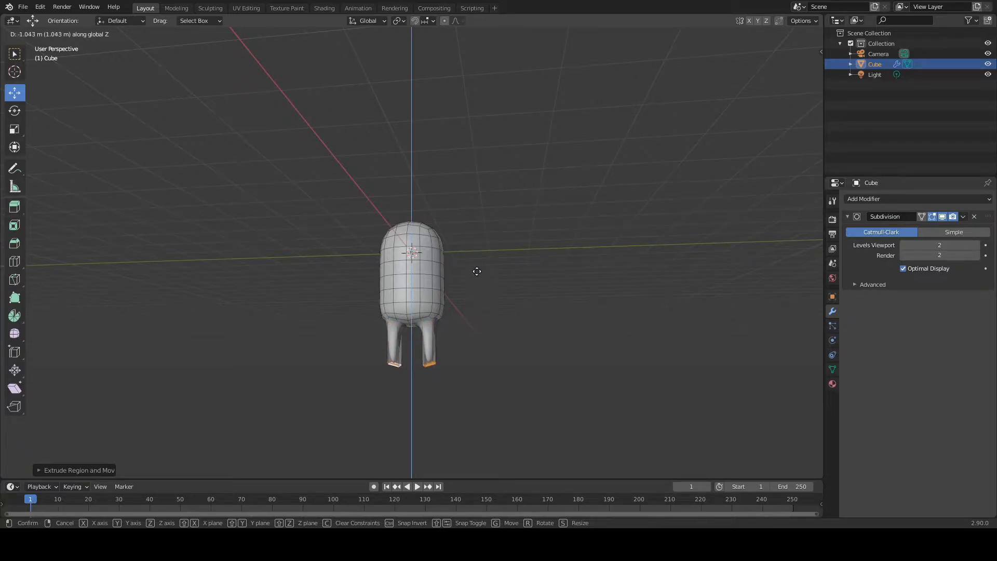
left_click(477, 271)
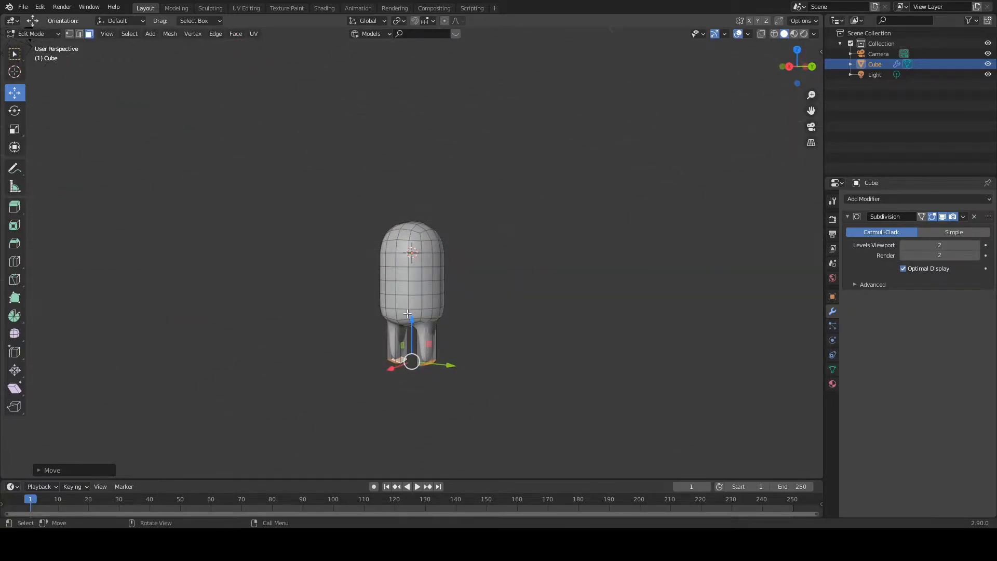
left_click_drag(411, 320, 413, 322)
- Add a loop cut to each leg and slide it close to the leg's lower end
middle_click_drag(501, 332, 447, 335)
scroll(472, 324, "up", 2)
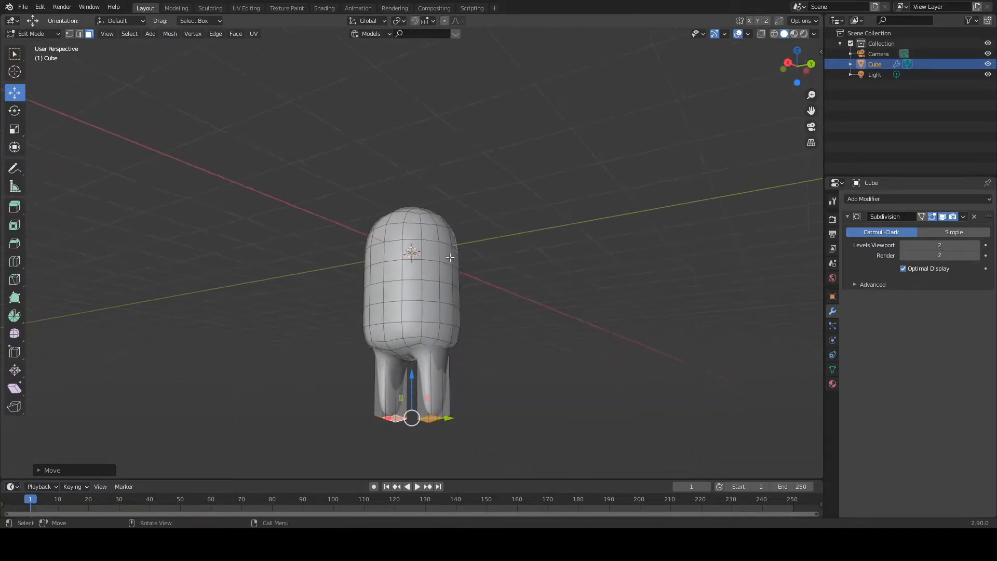
key("ctrl+r")
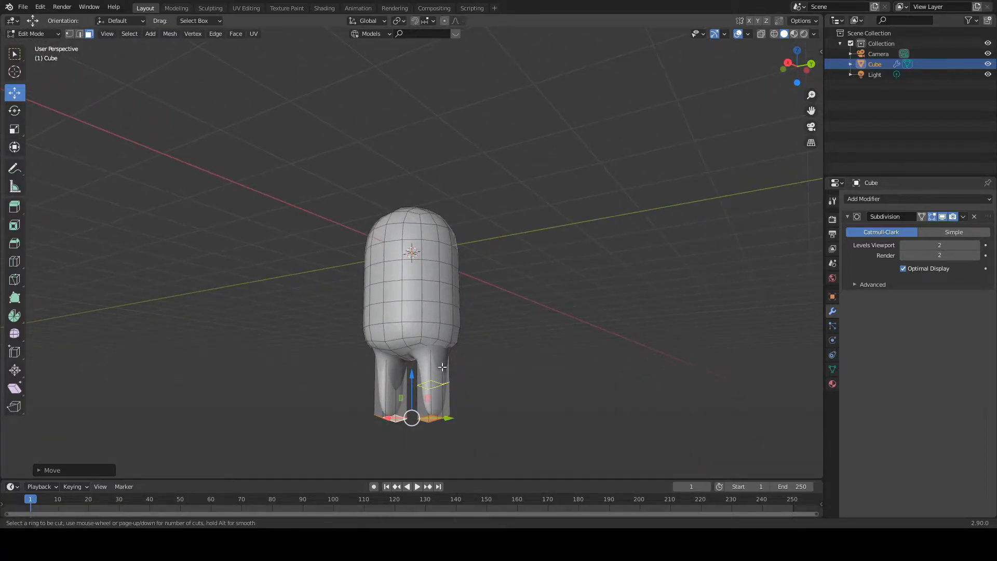
left_click(442, 368)
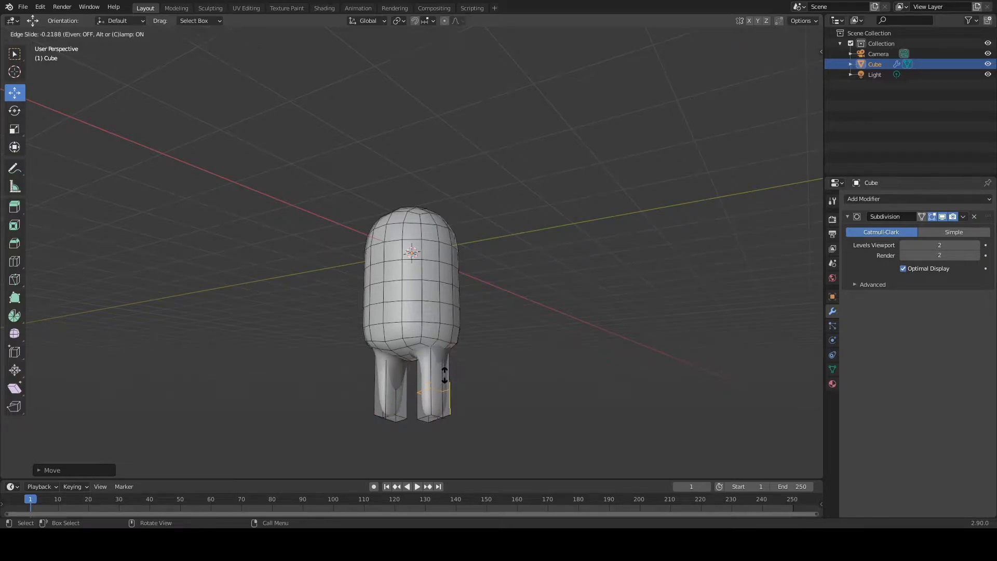
left_click(445, 395)
key("ctrl+r")
left_click(373, 398)
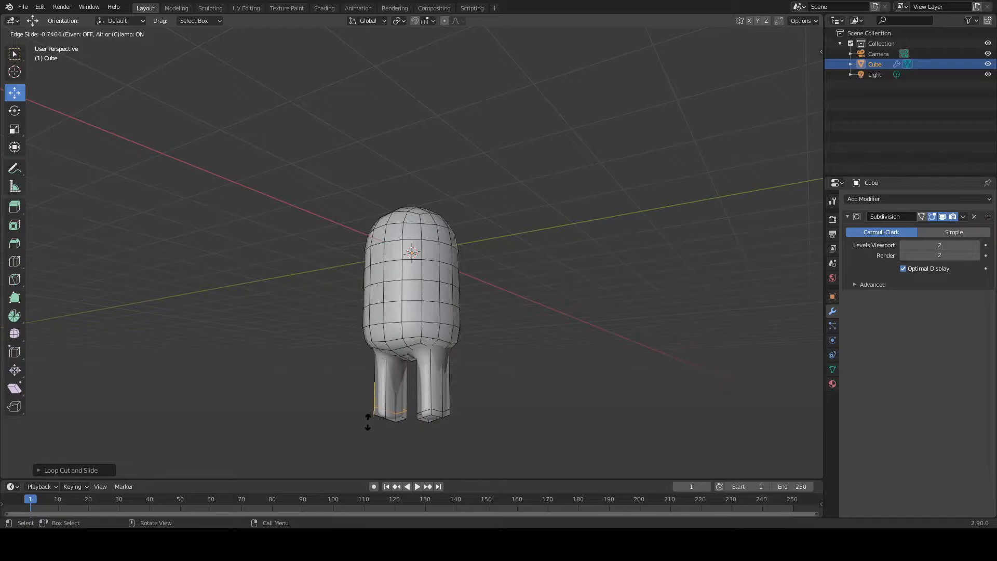
left_click(367, 427)
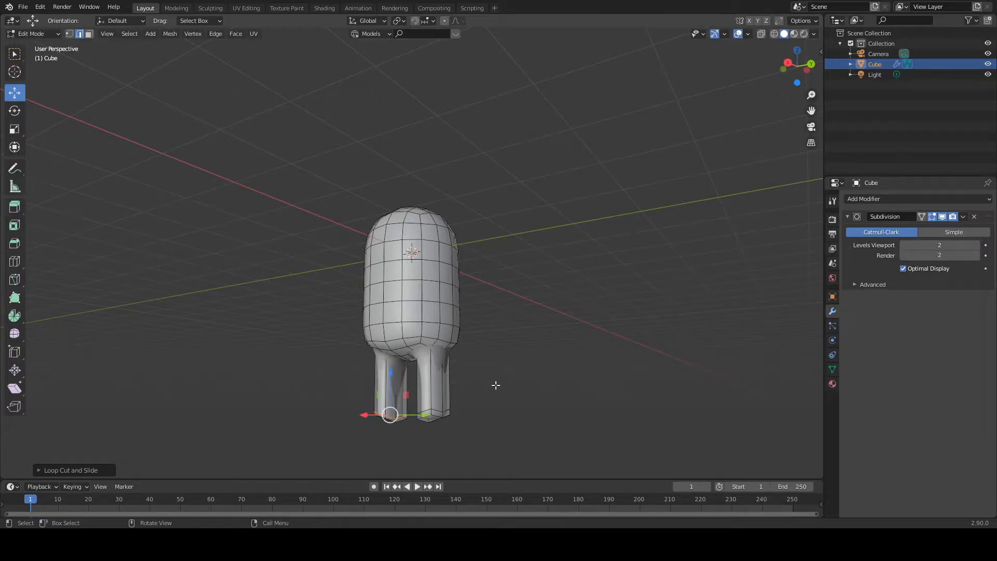
- Check the smoothed legs in Object Mode and turn off the Subdivision modifier's viewport display in Edit Mode
key("Tab")
mouse_move(475, 384)
middle_mouse_down()
mouse_move(437, 407)
mouse_move(481, 414)
mouse_move(541, 403)
mouse_move(544, 341)
mouse_move(553, 343)
mouse_move(534, 372)
mouse_move(450, 383)
mouse_move(484, 403)
mouse_move(481, 422)
mouse_move(467, 411)
mouse_move(471, 372)
middle_mouse_up()
scroll(450, 383, "up", 5)
key("Tab")
scroll(479, 391, "down", 5)
scroll(467, 411, "up", 3)
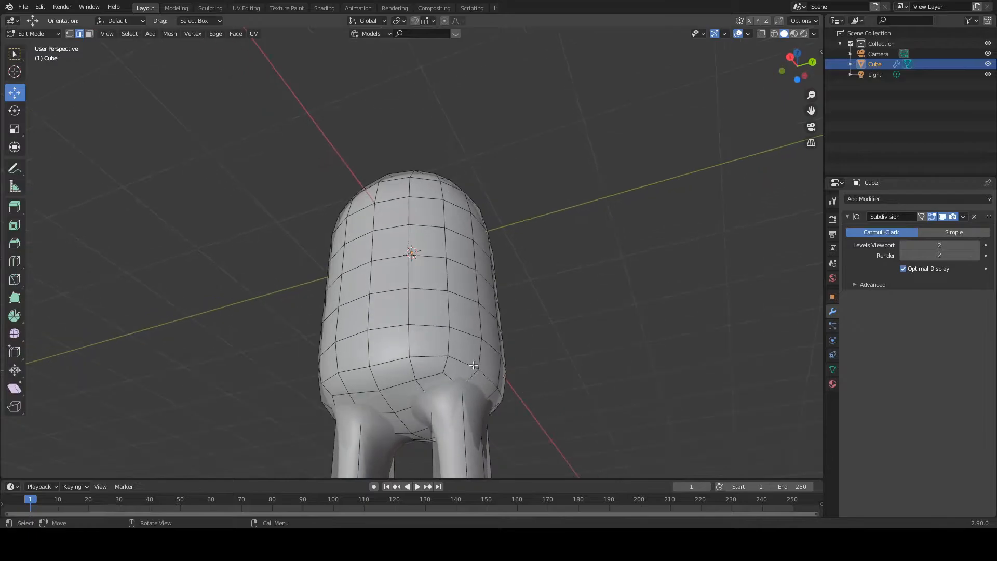
left_click(944, 216)
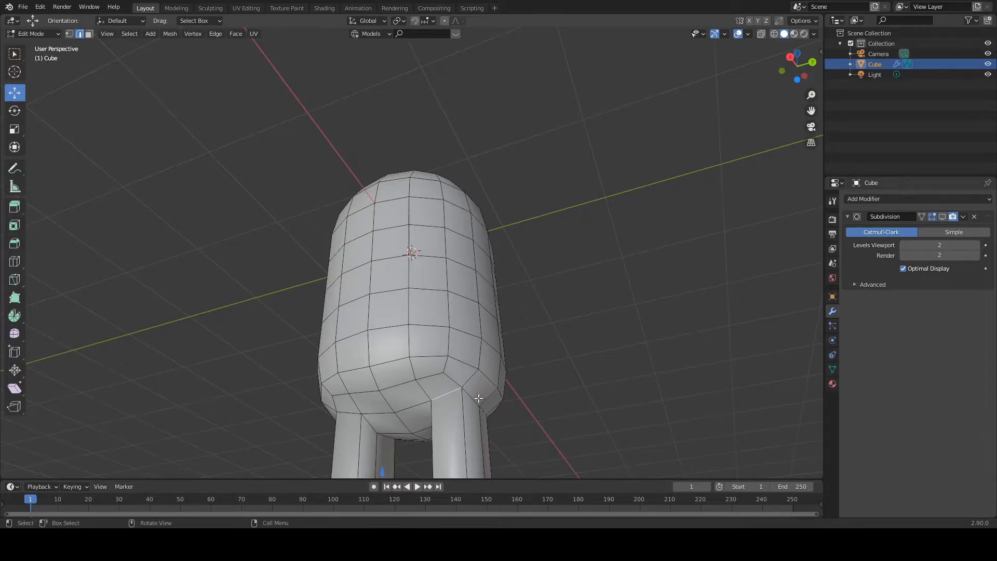
- In vertex select mode, select the edge loops where both legs join the body
middle_click_drag(479, 398, 459, 404)
scroll(464, 416, "down", 3)
scroll(427, 343, "up", 2)
left_click(434, 362)
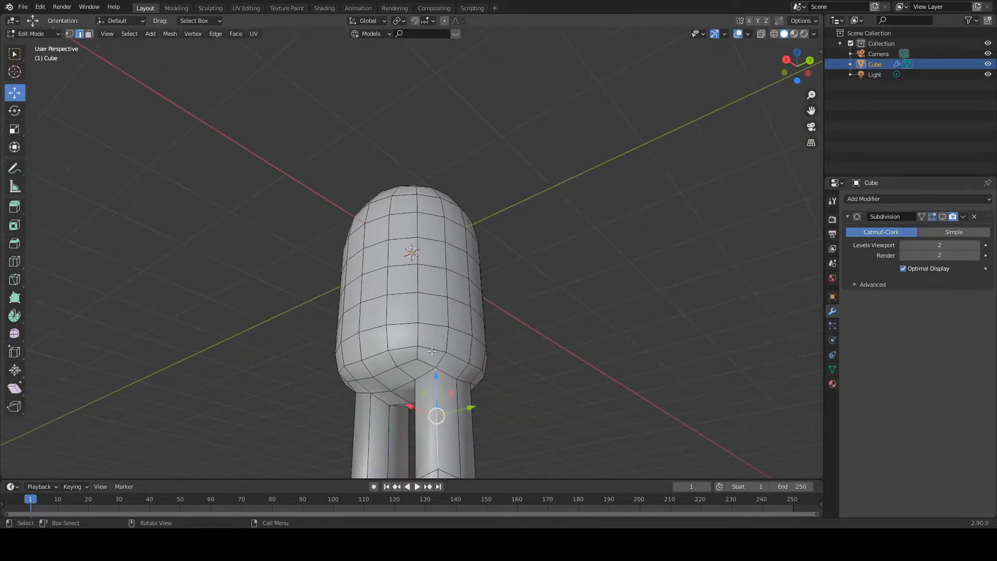
left_click(69, 34)
middle_click_drag(445, 373, 387, 402)
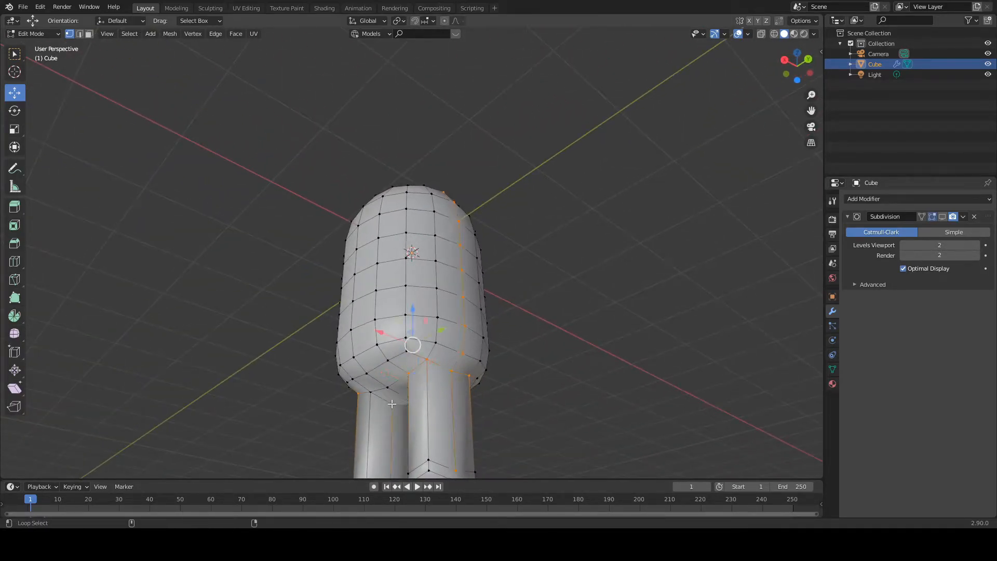
key("ctrl+z")
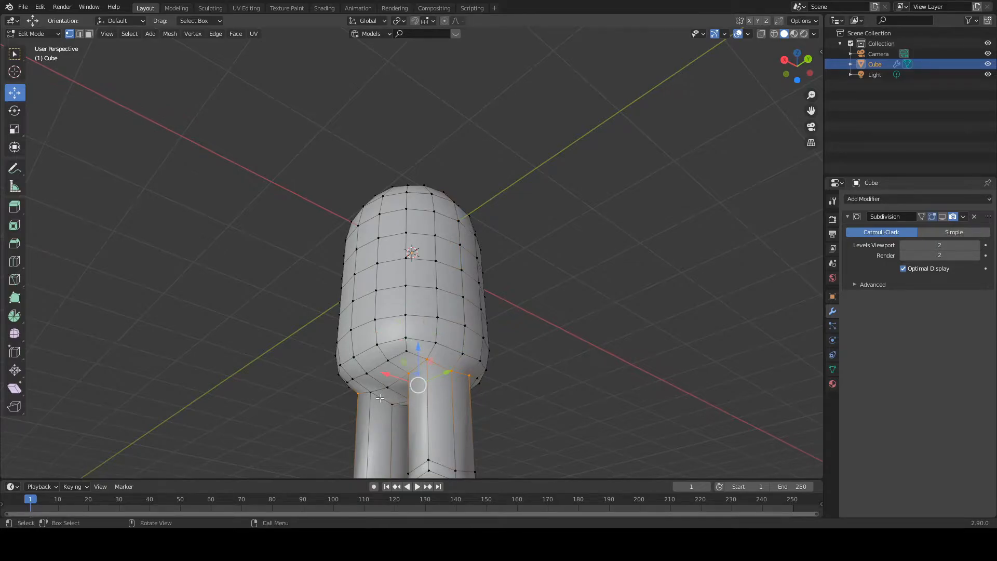
middle_click_drag(386, 399, 491, 445)
scroll(488, 415, "down", 3)
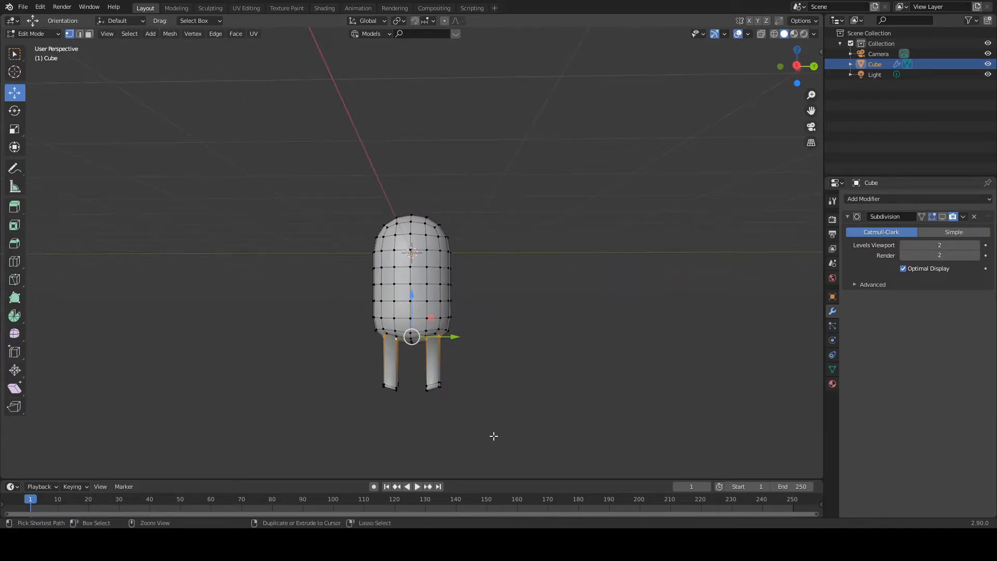
- Try beveling the selected leg-top loops by about 0.145 m with three segments, and undo the bevel after a smoothed preview
key("ctrl+b")
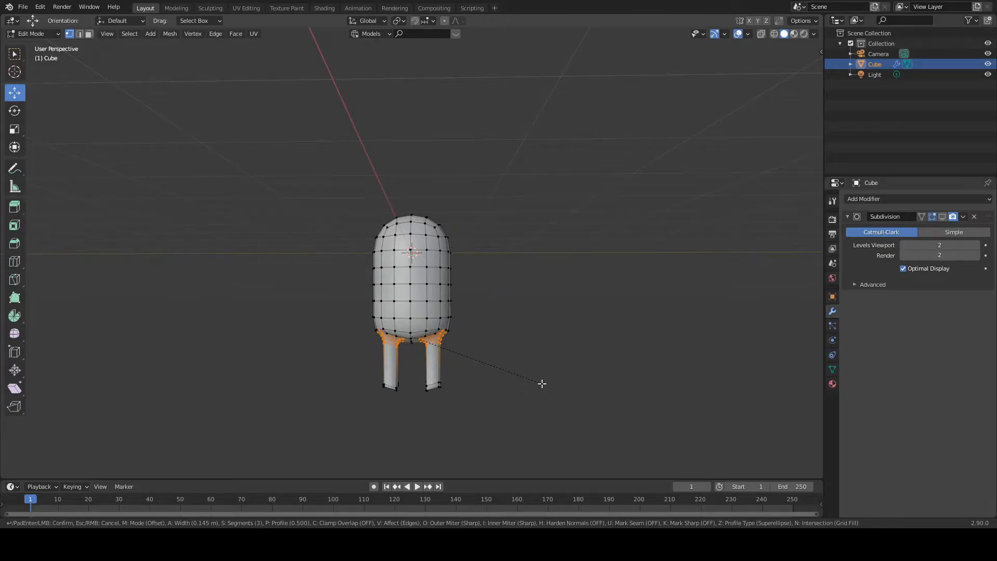
left_click(542, 383)
key("Tab")
middle_click_drag(528, 366, 529, 333)
left_click(933, 216)
scroll(452, 384, "up", 2)
middle_click_drag(450, 387, 476, 361)
key("Tab")
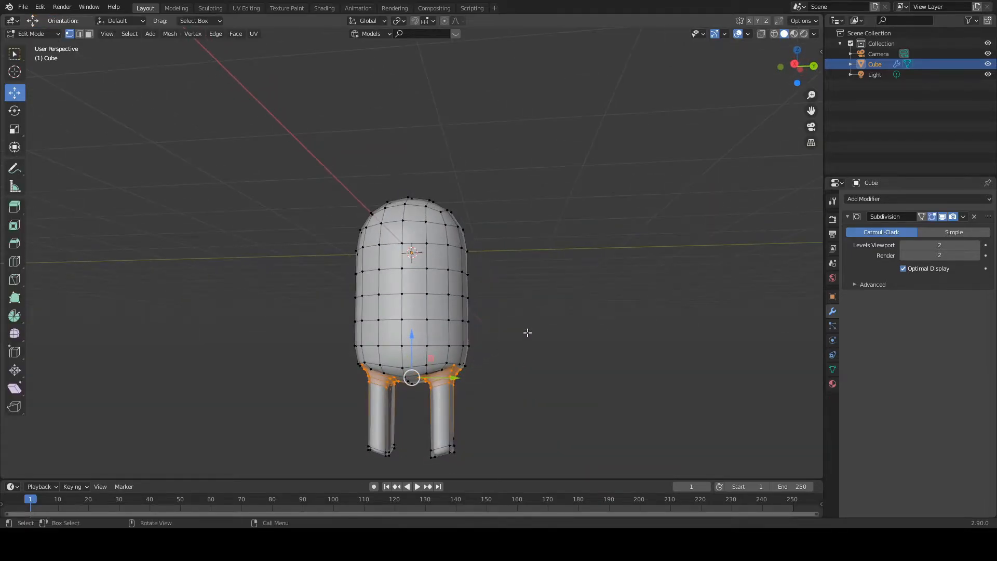
key("s")
key("Escape")
key("ctrl+z")
- With the Subdivision display off, try a narrower three-segment bevel of about 0.077 m on the leg-top loops
middle_click_drag(521, 329, 472, 371)
left_click(943, 216)
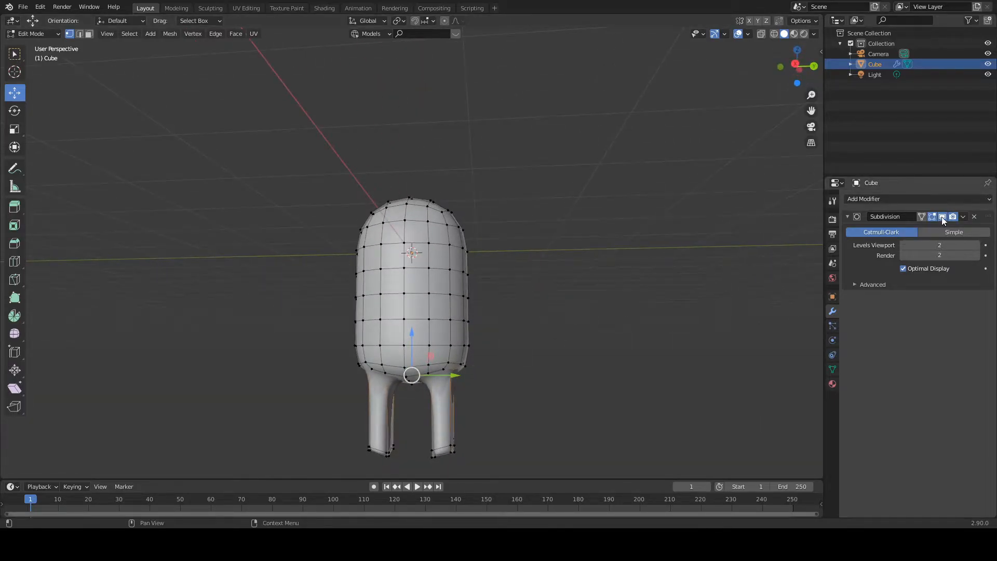
key("ctrl+b")
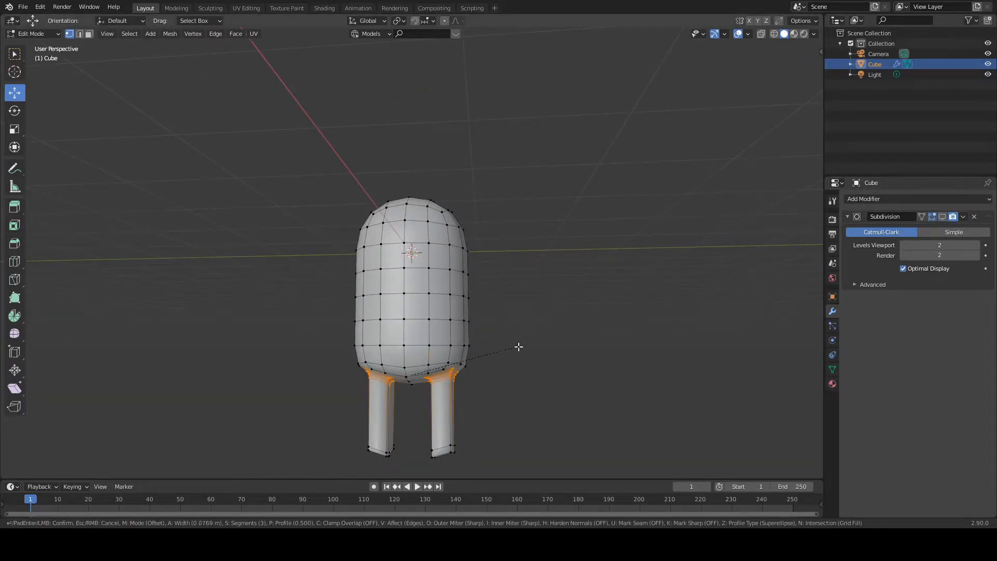
left_click(516, 347)
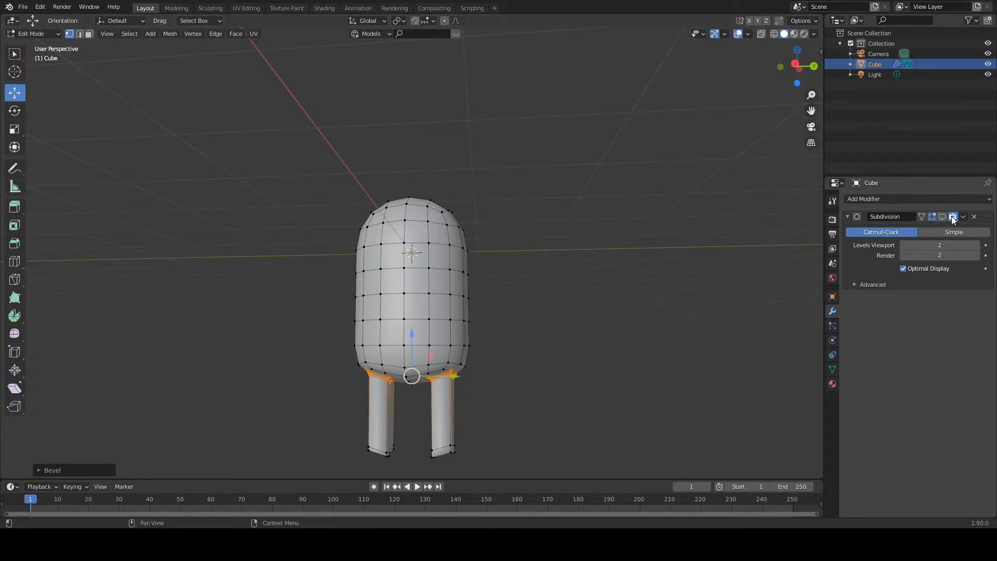
left_click(557, 390)
- Examine the beveled leg joints from below with and without smoothing, and undo the bevel
middle_click_drag(557, 390, 761, 263)
key("Tab")
middle_click_drag(497, 339, 476, 401)
scroll(477, 400, "up", 3)
key("Tab")
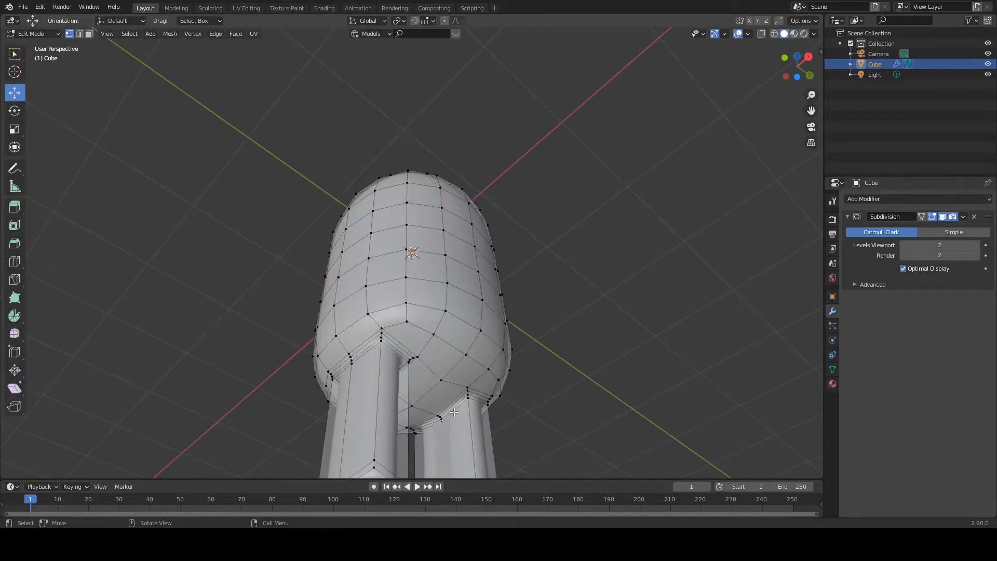
key("Tab")
key("Tab")
left_click(456, 404, "alt")
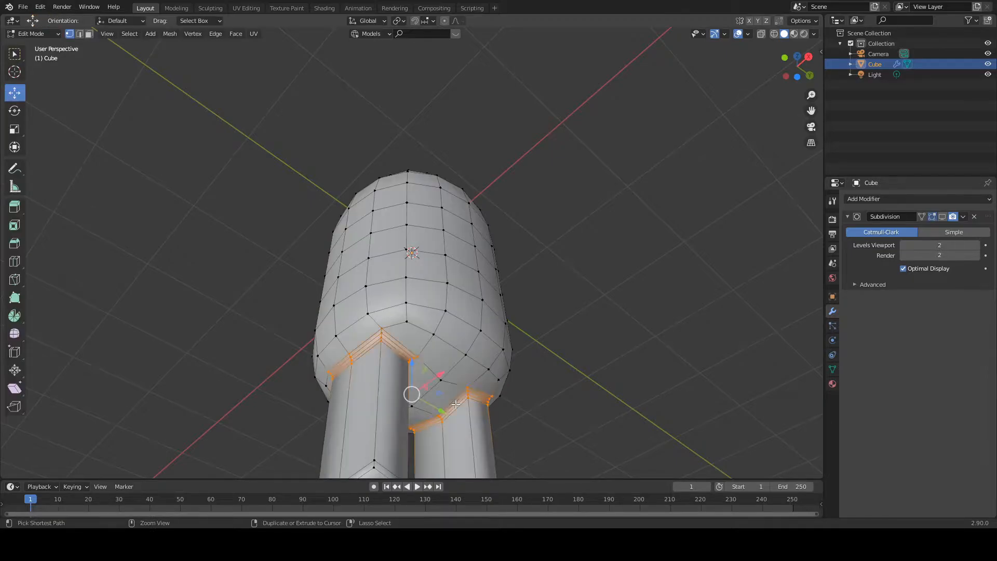
middle_click_drag(420, 338, 581, 358)
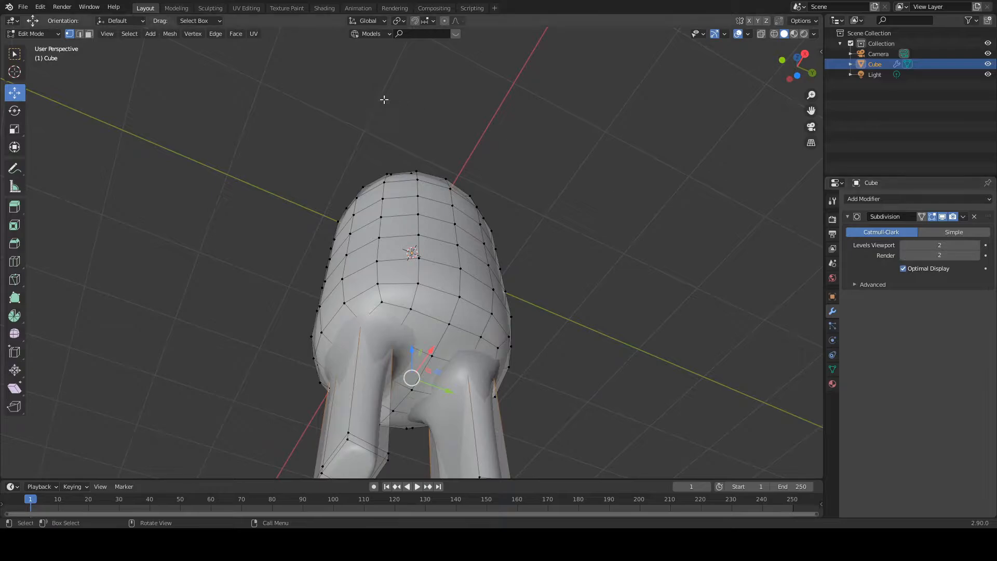
- Select the inner edges at the tops of both legs and scale them to about 0.73 along Y
middle_click_drag(613, 297, 461, 404)
left_click(468, 411)
left_click(423, 438, "ctrl")
middle_click_drag(528, 458, 349, 449)
middle_click_drag(388, 421, 423, 437)
left_click(360, 392, "ctrl")
left_click(463, 399)
left_click(428, 435, "ctrl")
left_click(362, 357, "shift")
left_click(386, 415, "ctrl")
scroll(422, 436, "down", 3)
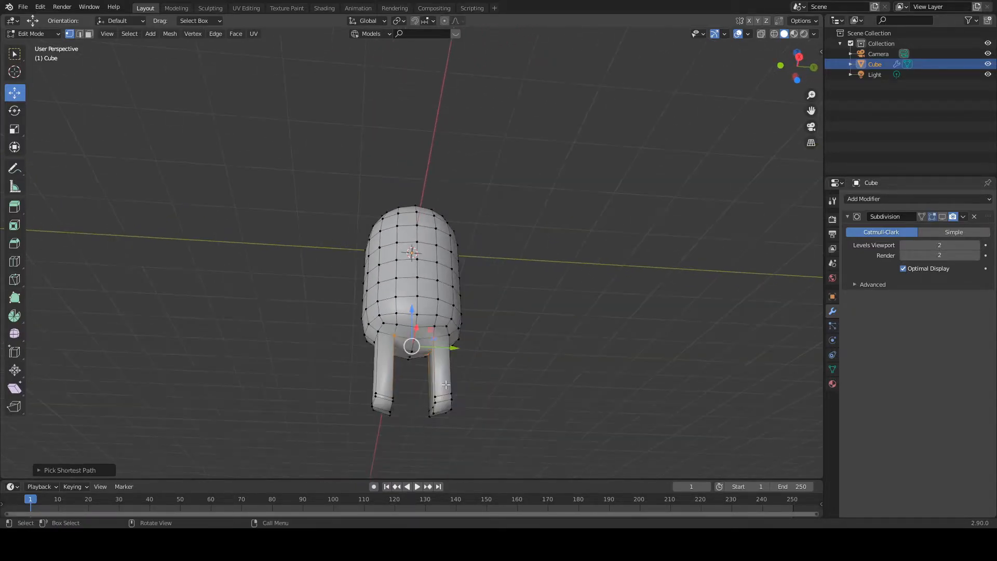
middle_click_drag(508, 350, 496, 375)
key("s")
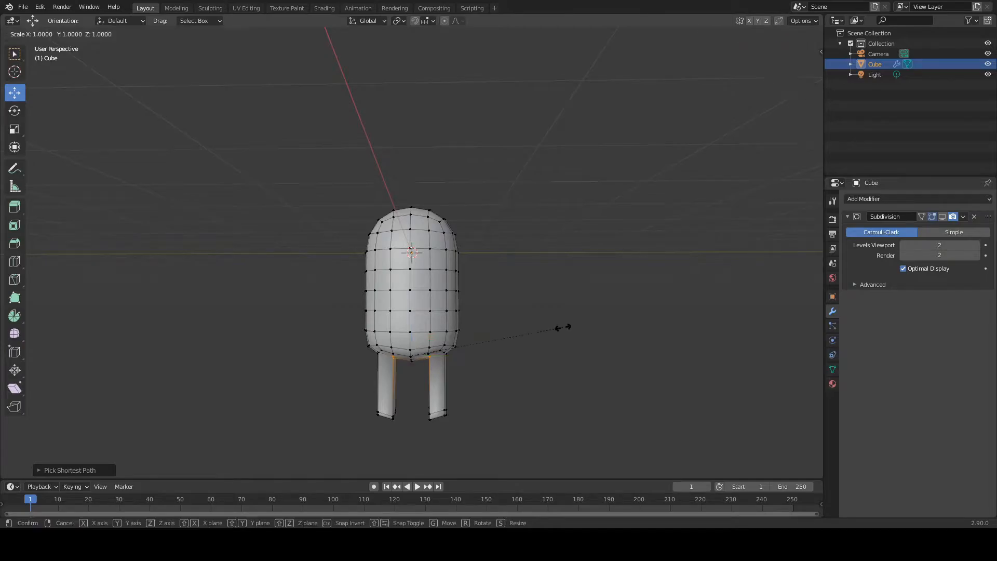
key("y")
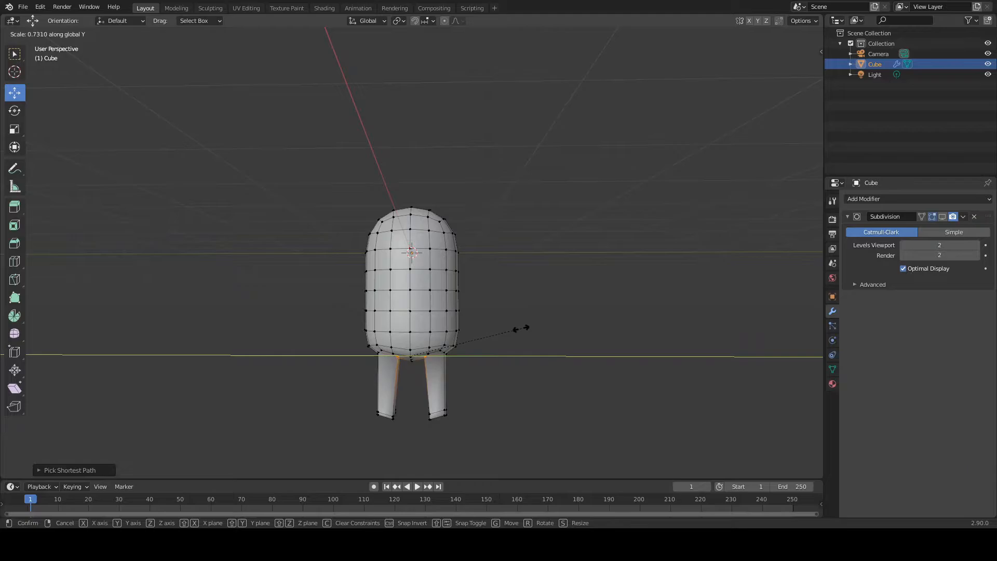
left_click(522, 326)
- Check the shape of the reshaped leg joints in Object Mode from several angles
middle_click_drag(543, 345, 623, 332)
middle_click_drag(452, 353, 523, 352)
key("Tab")
scroll(505, 384, "up", 3)
middle_click_drag(488, 408, 497, 369)
key("Tab")
- From below in face select mode, try selecting the leg end faces with shortest-path picks
middle_click_drag(511, 442, 506, 359)
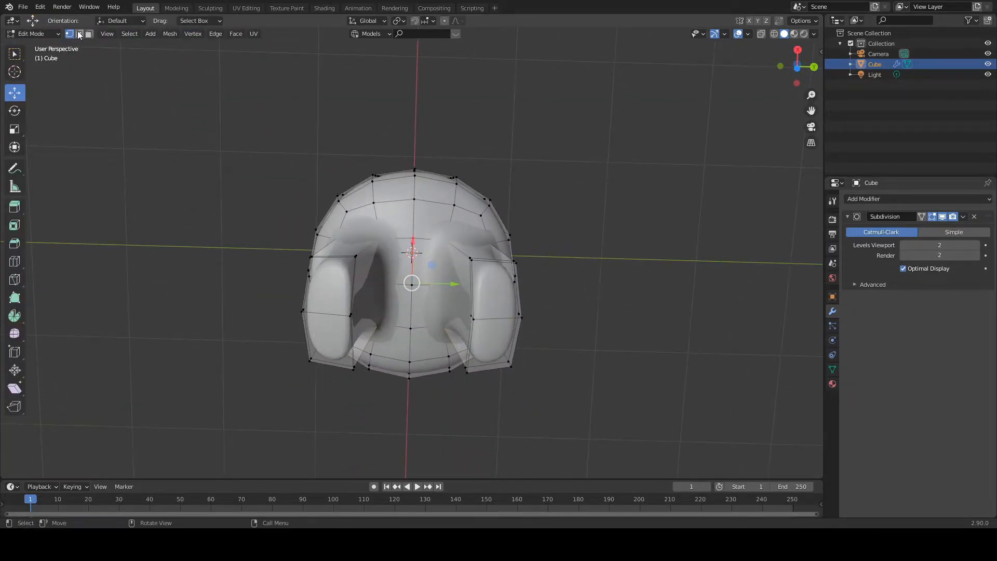
left_click(485, 334)
left_click(487, 296)
left_click(358, 291, "ctrl")
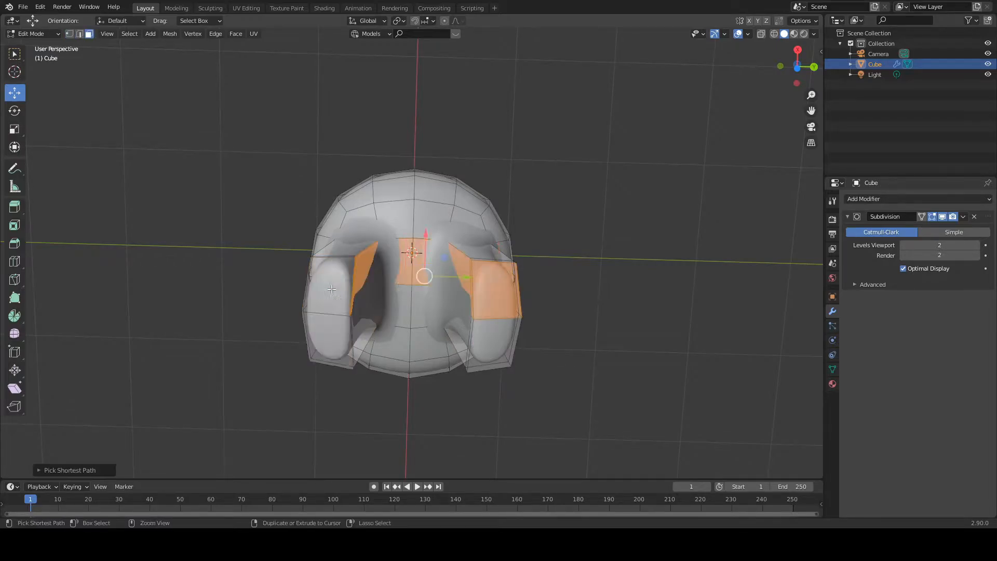
left_click(329, 356)
left_click(319, 289, "ctrl")
left_click(480, 347, "ctrl")
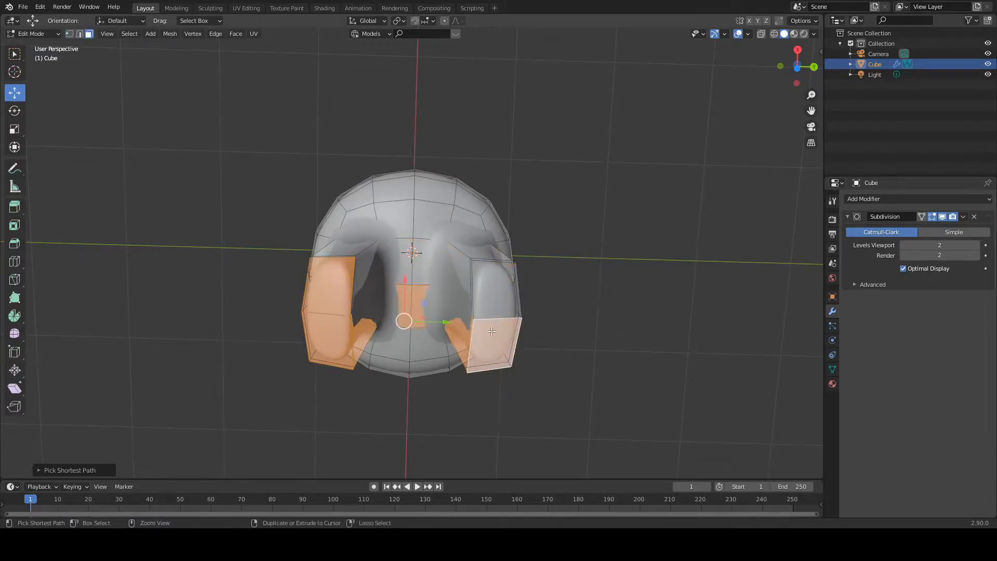
left_click(483, 313, "ctrl")
left_click(378, 323)
left_click(369, 327)
- Select the four bottom end faces of the legs, two on each leg
left_click(334, 337)
left_click(332, 294, "shift")
left_click(481, 345, "shift")
left_click(491, 294, "shift")
scroll(517, 287, "down", 5)
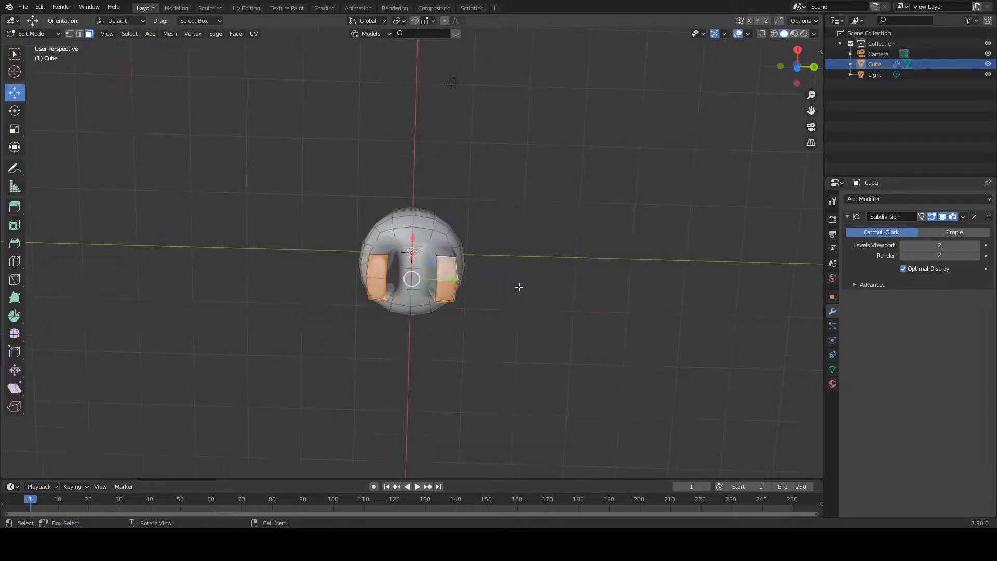
- From the right orthographic view, try scaling the leg end faces uniformly to about 1.26
key("KP_3")
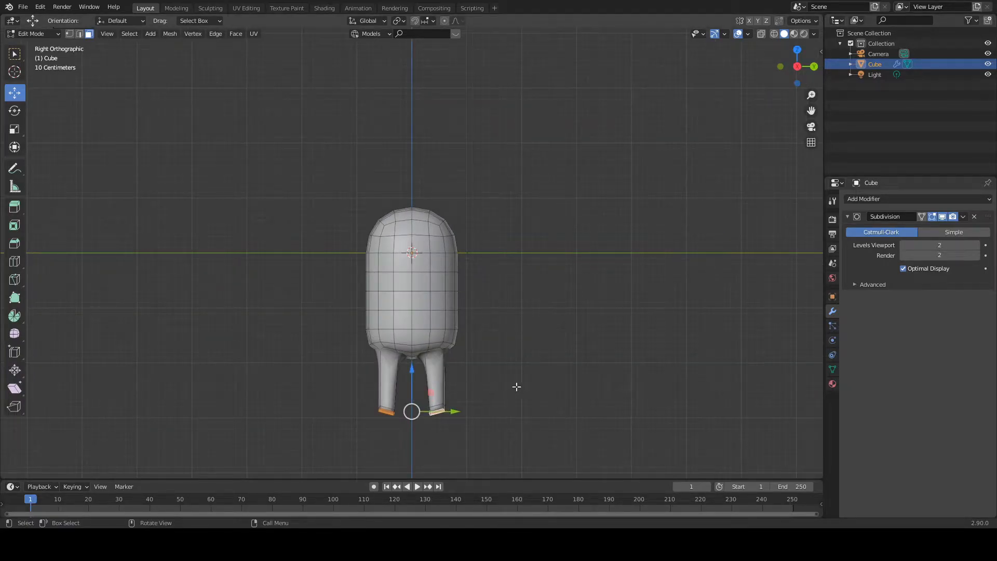
key("s")
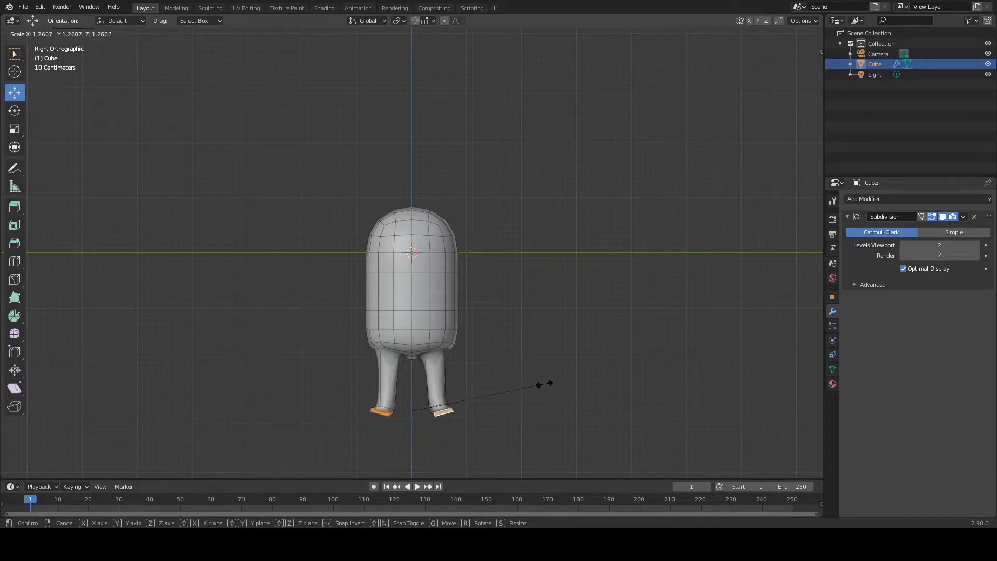
left_click(534, 385)
- From the right orthographic view, try scaling the leg end faces along the Y axis
mouse_move(534, 385)
middle_mouse_down()
mouse_move(473, 385)
mouse_move(505, 370)
mouse_move(539, 398)
middle_mouse_up()
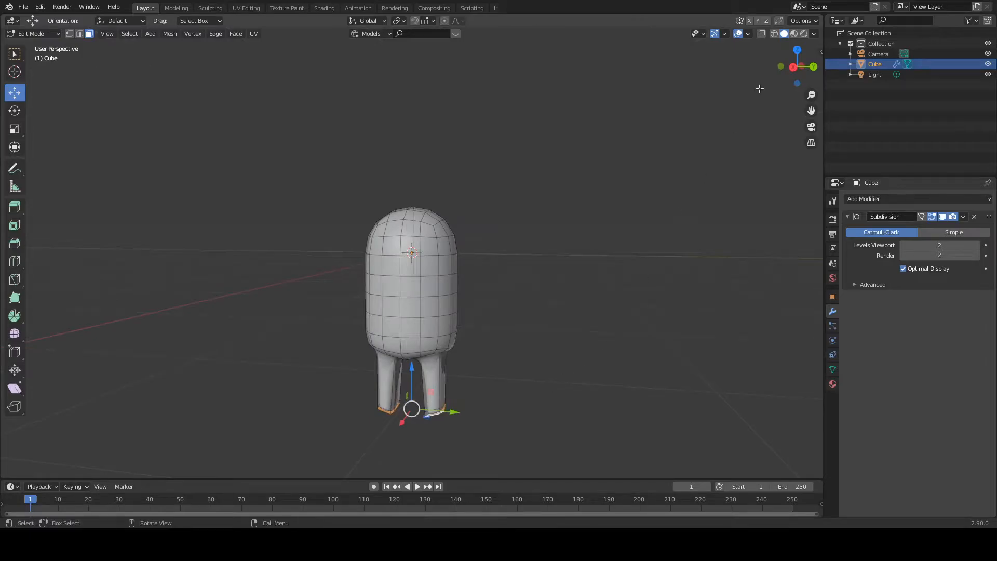
left_click(799, 70)
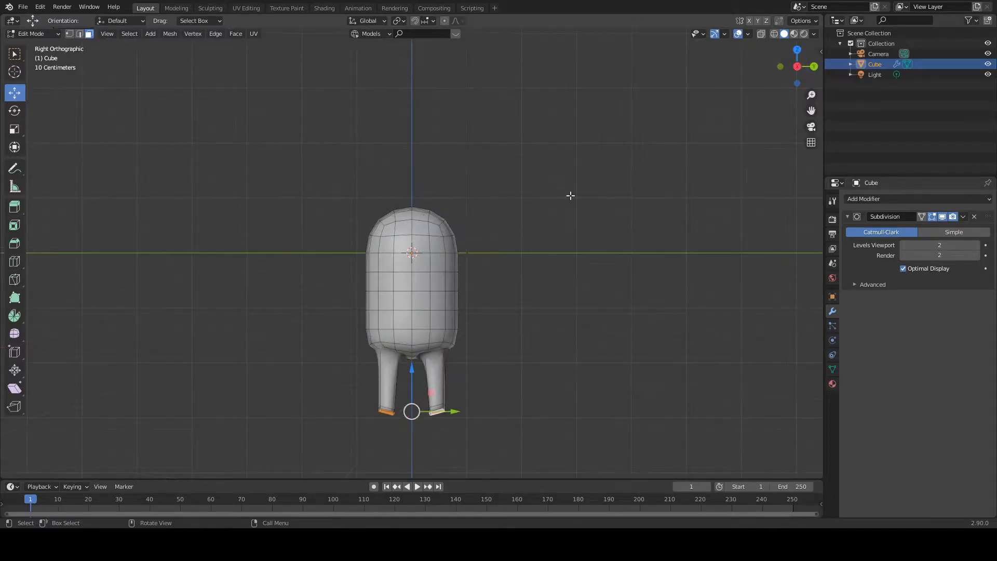
type("sy")
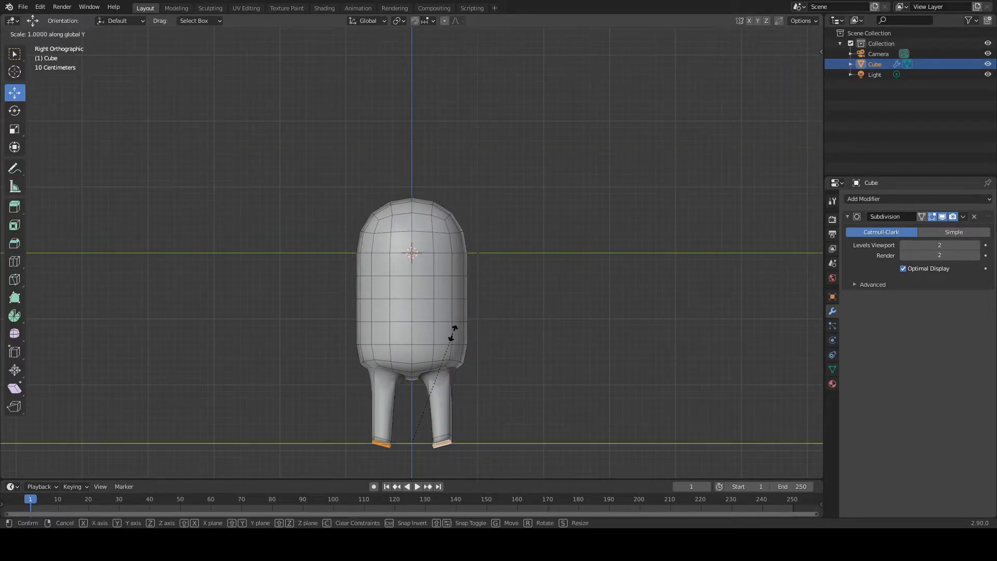
type("0")
key("Return")
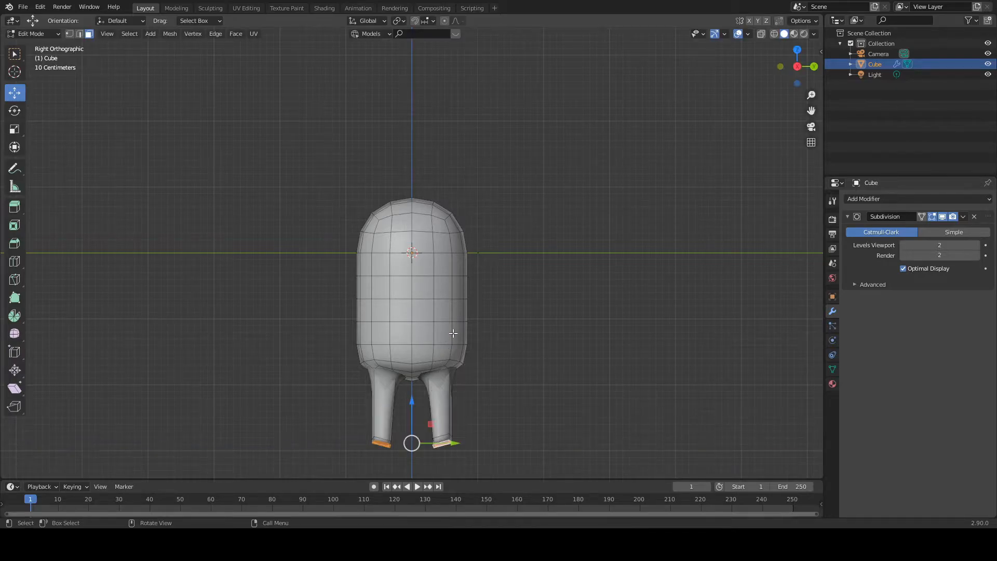
- Flatten the leg end faces with a Z scale of 0 and lower them about 0.1 m along Z
key("s")
type("z")
type("0")
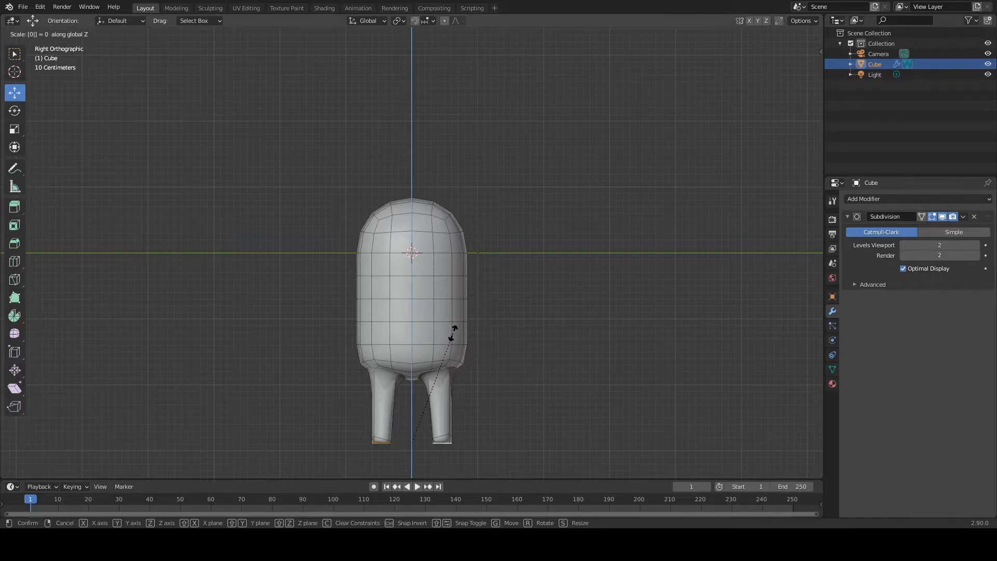
key("Return")
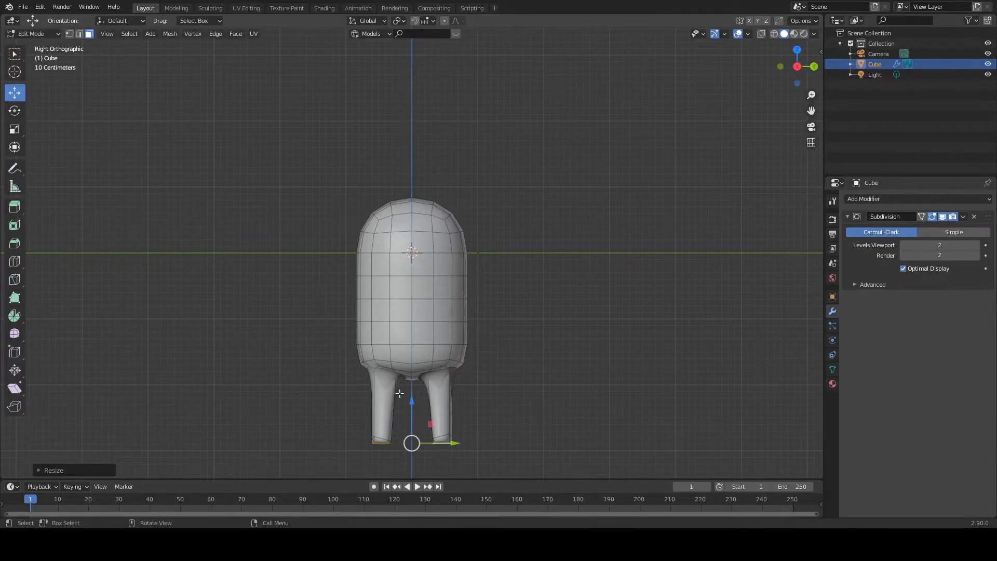
key("g")
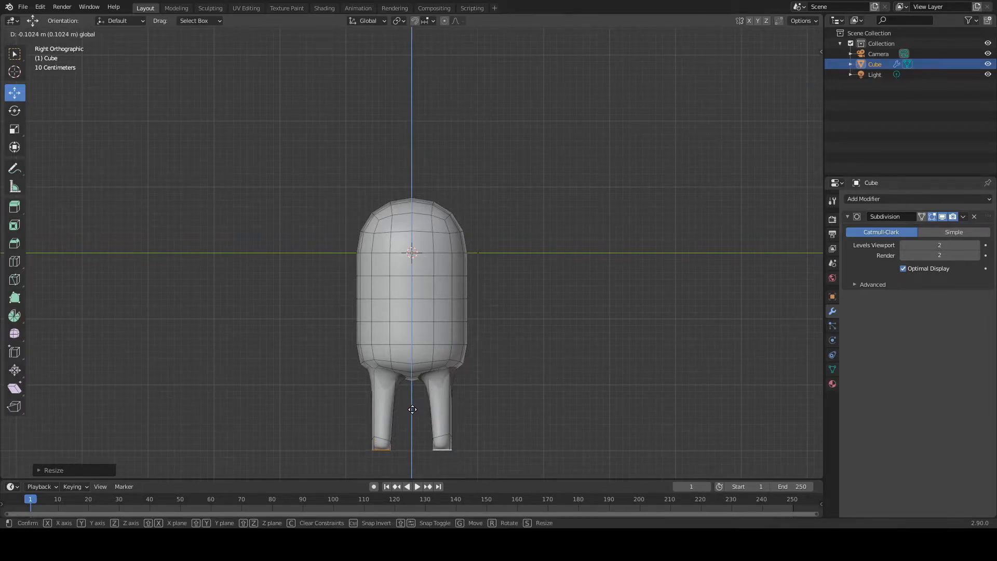
left_click(412, 409)
- Try scaling the flattened leg end faces uniformly, with X excluded, and with Y excluded
key("s")
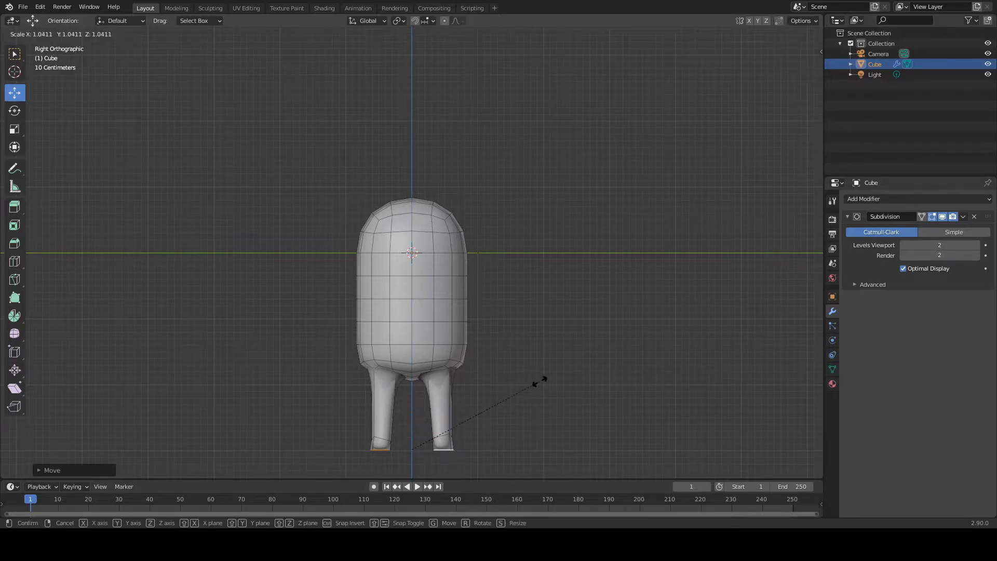
key("Escape")
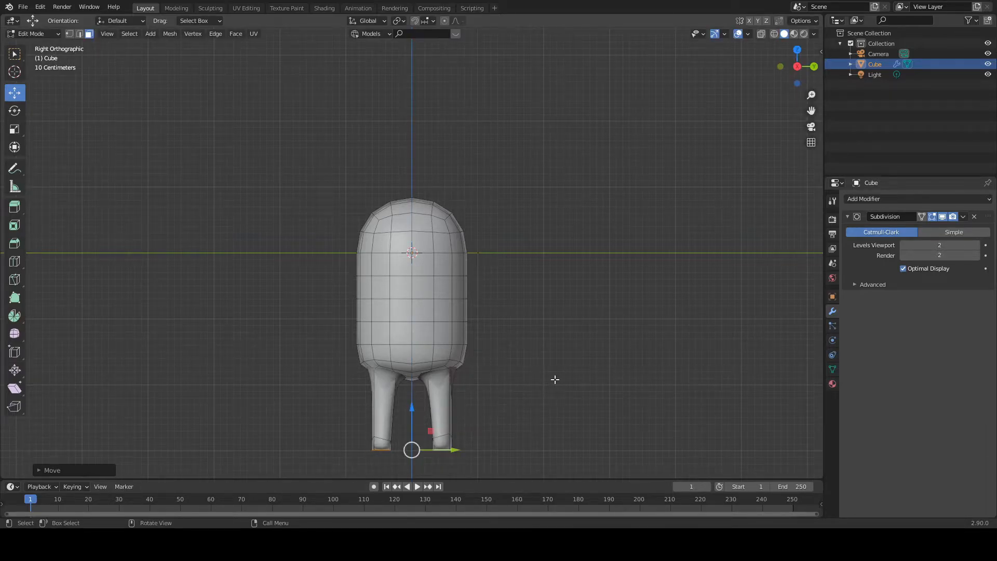
key("s")
key("shift+x")
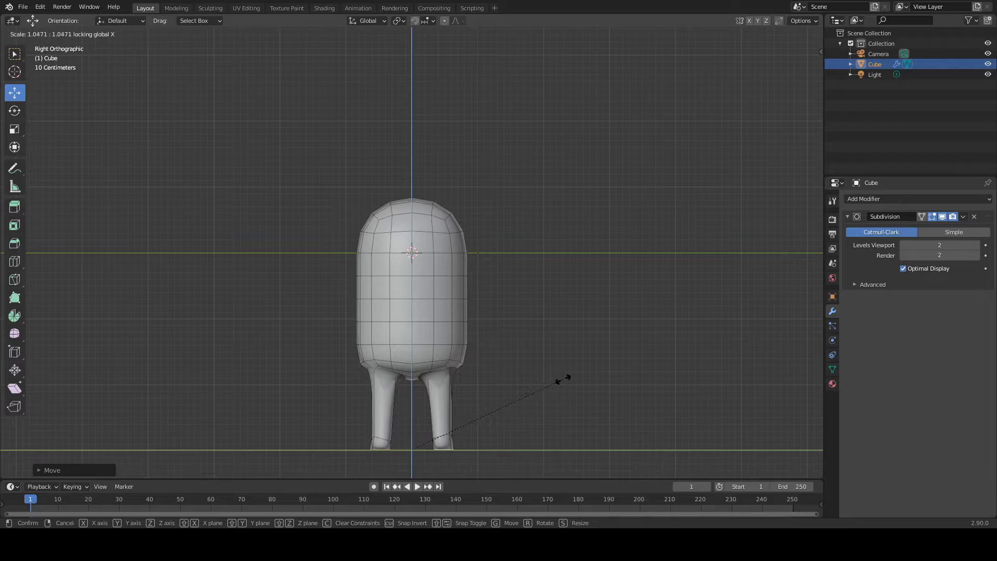
key("Escape")
key("s")
key("shift+y")
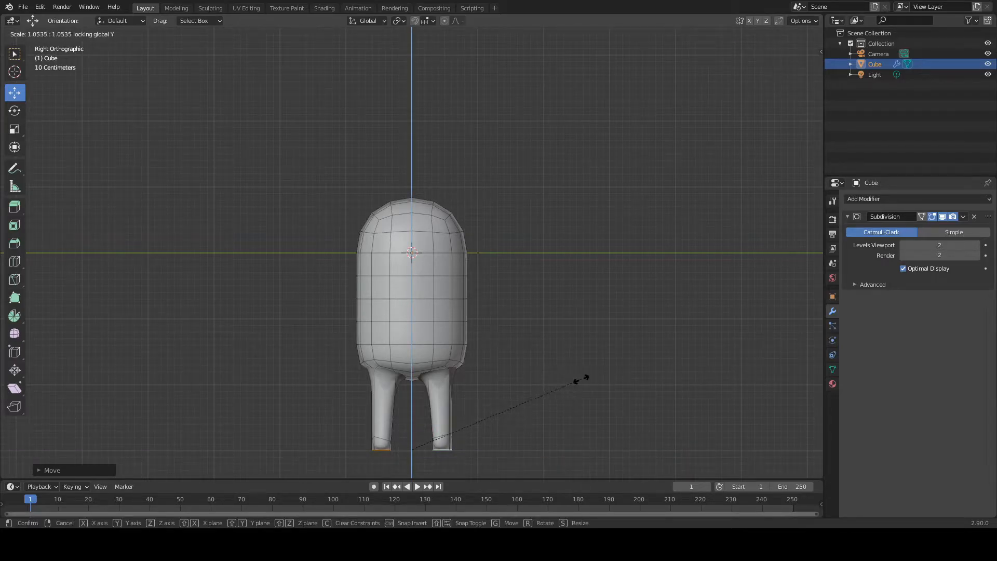
right_click(601, 374)
- Scale the flattened leg end faces freehand while viewing the legs in perspective
scroll(571, 379, "down", 3)
middle_click_drag(566, 381, 472, 389)
scroll(488, 372, "up", 1)
key("s")
left_click(515, 350)
- Examine the legs and their flattened ends in Object Mode from several angles
key("Tab")
mouse_move(517, 349)
middle_mouse_down()
mouse_move(612, 313)
mouse_move(618, 350)
mouse_move(566, 343)
mouse_move(605, 352)
mouse_move(532, 358)
middle_mouse_up()
scroll(475, 337, "up", 4)
middle_click_drag(475, 336, 463, 353)
scroll(463, 352, "down", 3)
mouse_move(508, 301)
middle_mouse_down()
mouse_move(482, 270)
mouse_move(451, 284)
mouse_move(570, 296)
mouse_move(493, 306)
middle_mouse_up()
scroll(450, 287, "up", 2)
scroll(494, 307, "down", 2)
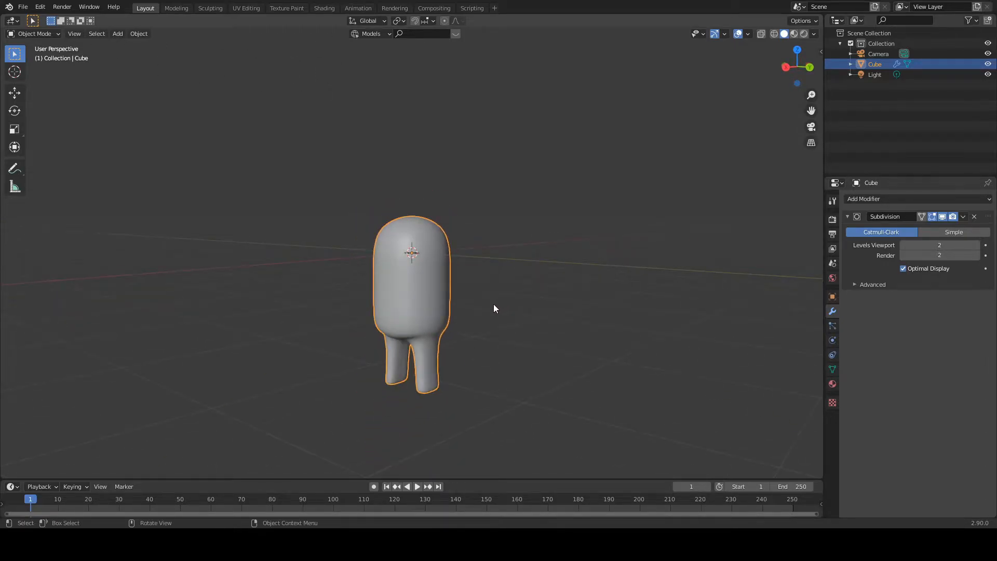
- Show the body's transform properties and set its origin to the center of mass by volume
left_click(815, 34)
key("n")
left_click(817, 76)
left_click(815, 54)
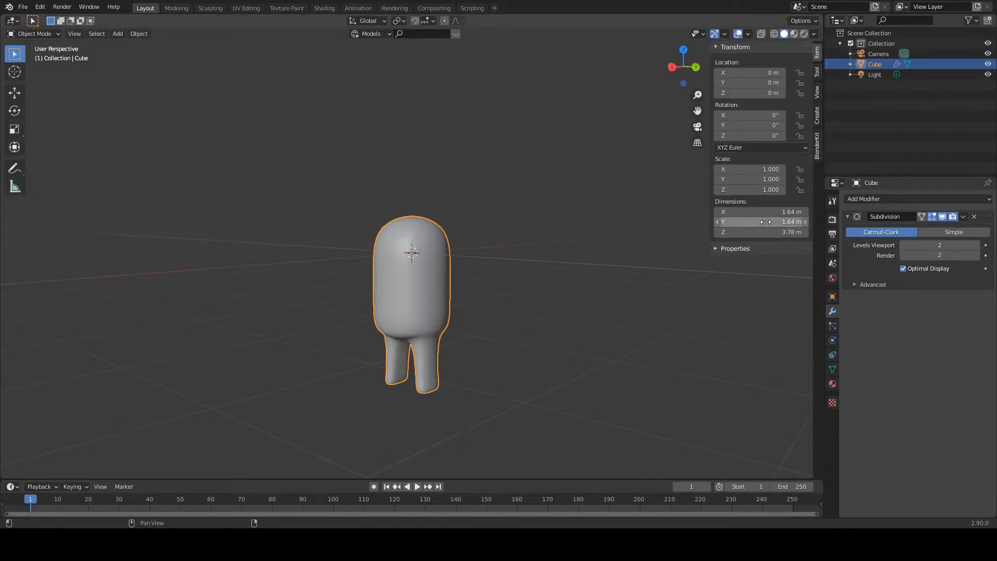
right_click(416, 261)
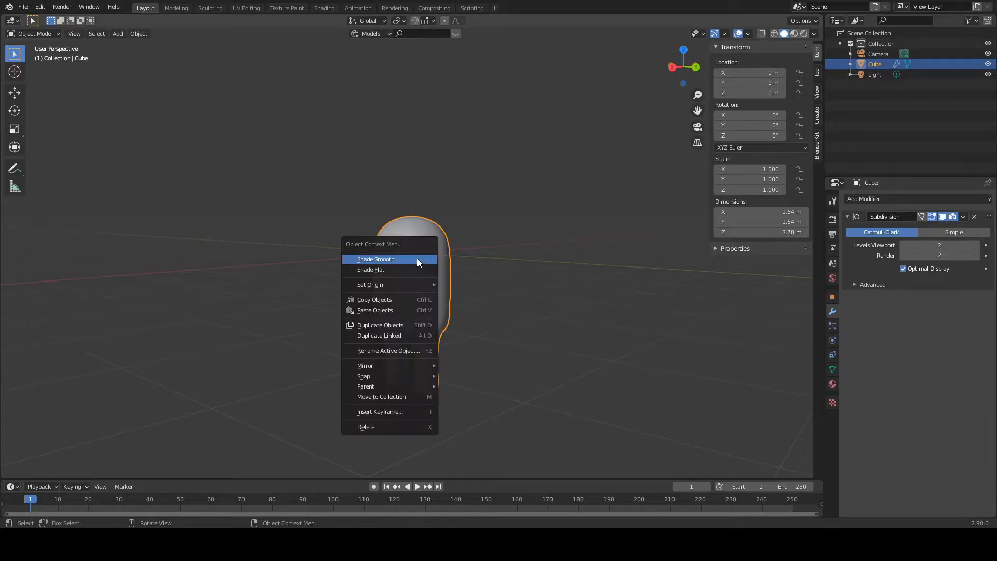
mouse_move(415, 284)
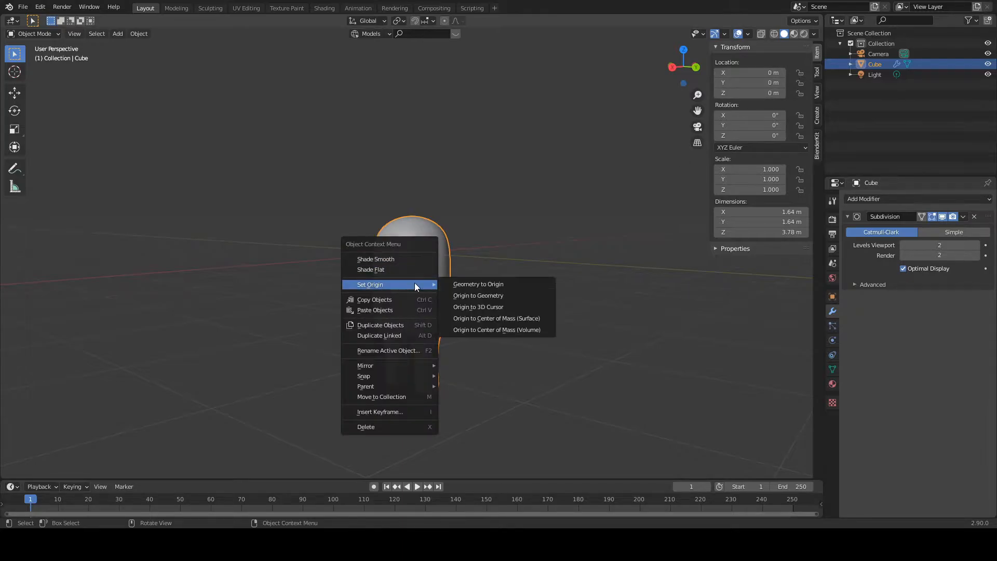
left_click(481, 329)
- Set the body's Z location to 2 m
double_click(764, 93)
key("BackSpace")
type("0")
key("Return")
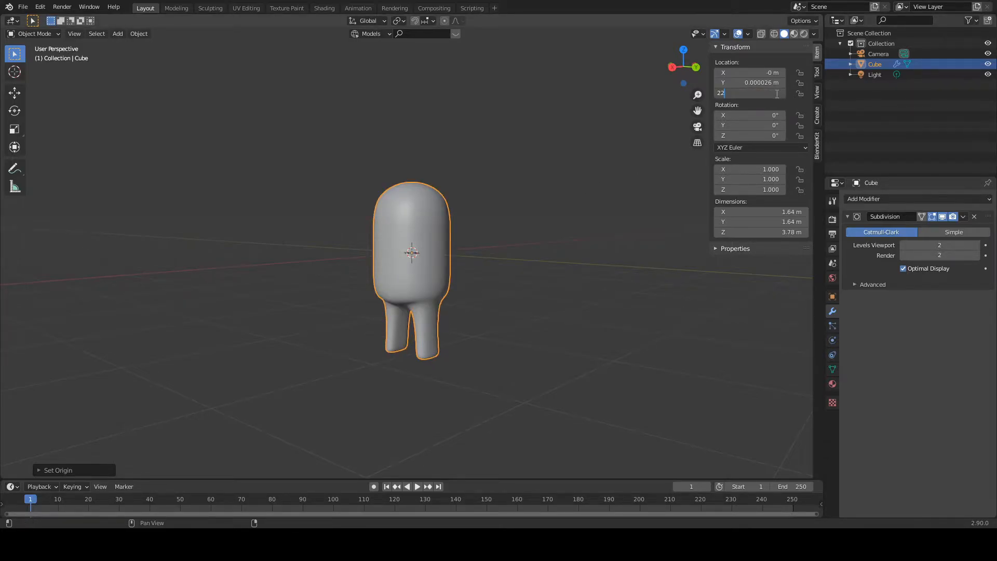
key("Return")
- From the back orthographic view, raise the body along Z to about 2.24 m, bringing its feet to ground level
middle_click_drag(540, 241, 525, 225)
left_click(693, 62)
left_click(669, 66)
scroll(518, 161, "up", 3)
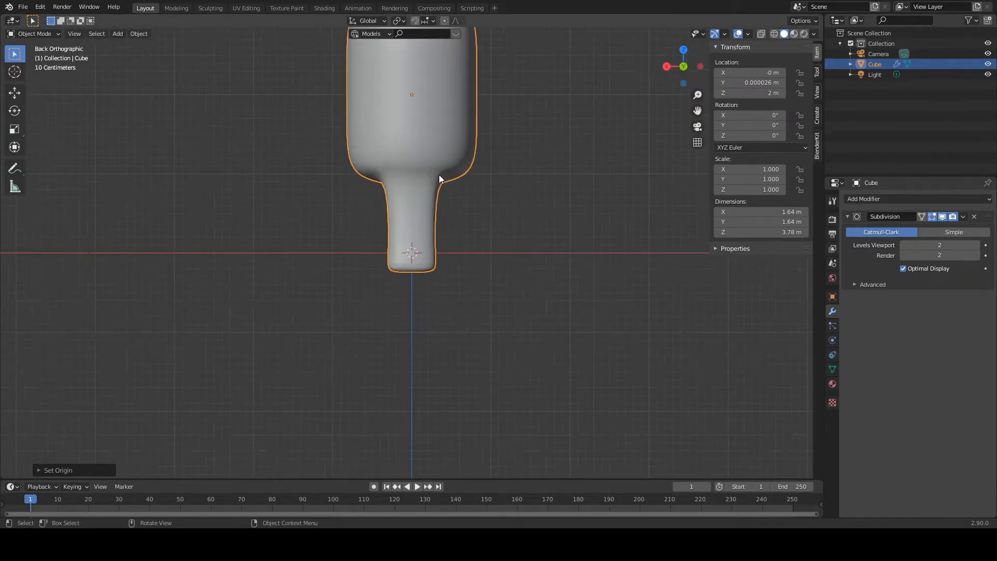
key("g")
key("z")
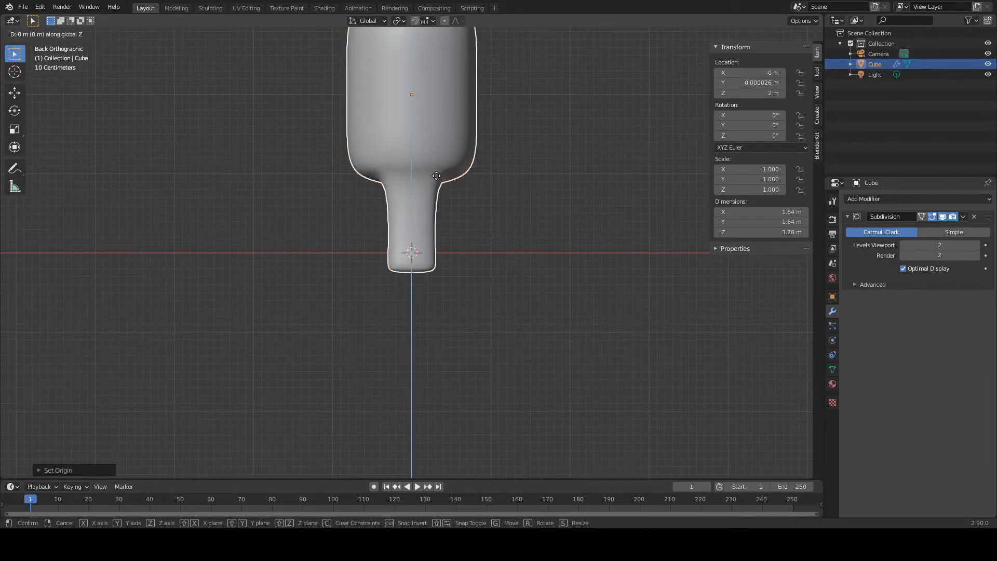
left_click(480, 431)
- Add a new cube mesh at the world origin
middle_click_drag(447, 381, 512, 381)
key("shift+a")
mouse_move(489, 215)
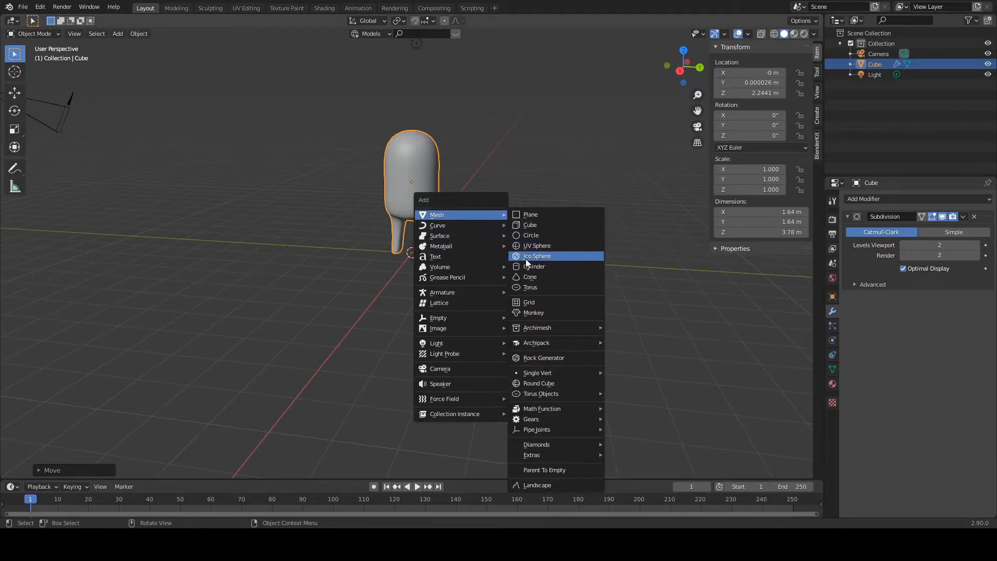
left_click(533, 225)
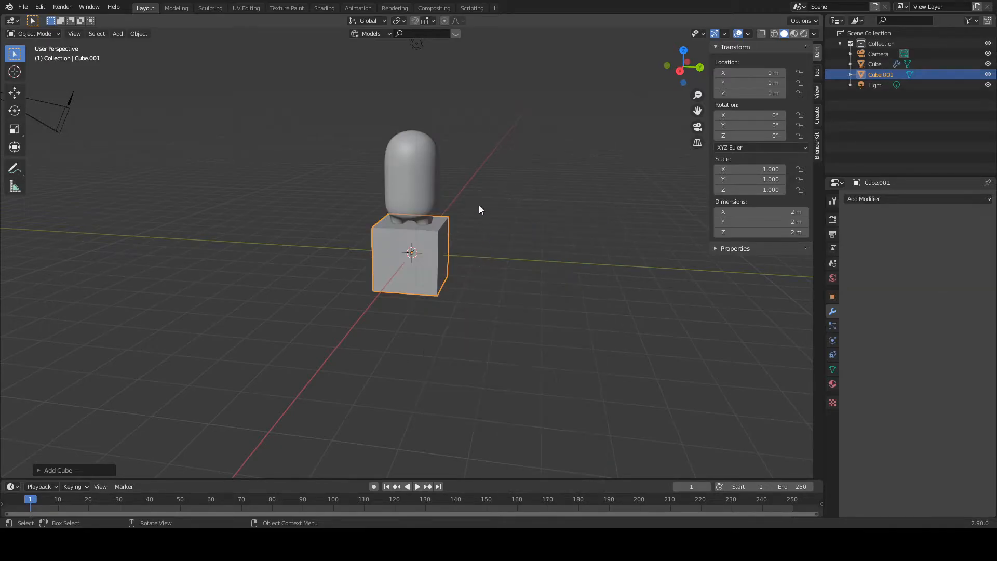
- Give the new cube a Subdivision Surface modifier with its viewport level raised by one, and apply the modifier
left_click(905, 199)
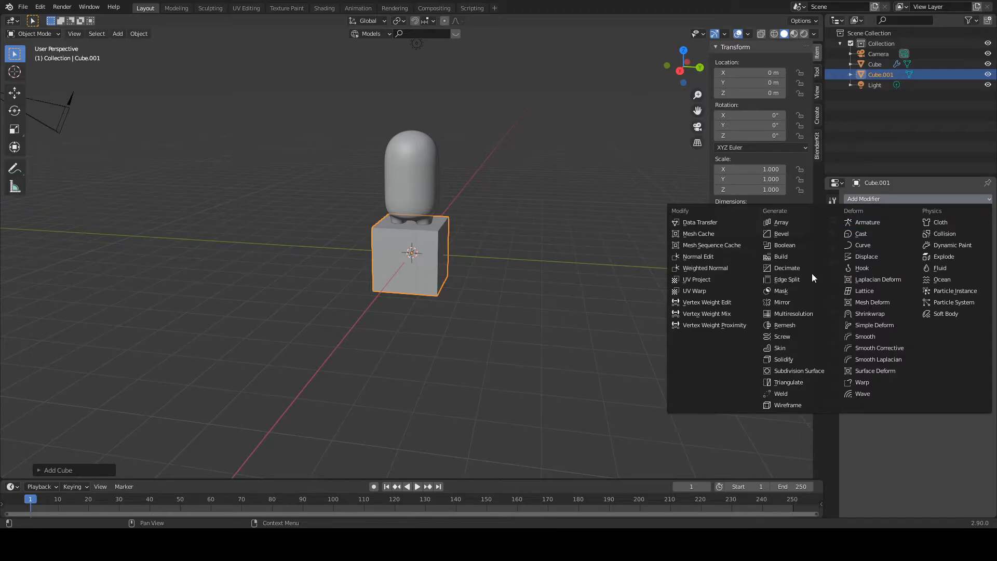
left_click(790, 370)
left_click(978, 245)
left_click(964, 217)
left_click(944, 226)
- Shade the rounded cube smooth and add another Subdivision Surface modifier to it
mouse_move(436, 254)
middle_mouse_down()
mouse_move(398, 255)
mouse_move(429, 262)
middle_mouse_up()
scroll(440, 269, "up", 4)
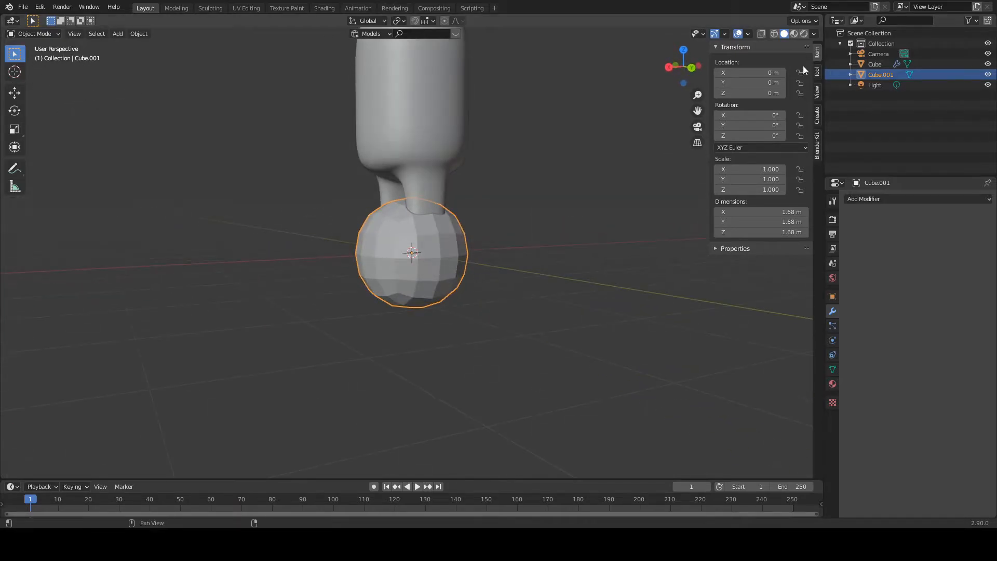
left_click(692, 67)
scroll(462, 298, "down", 5)
scroll(459, 327, "up", 3)
right_click(367, 215)
left_click(367, 215)
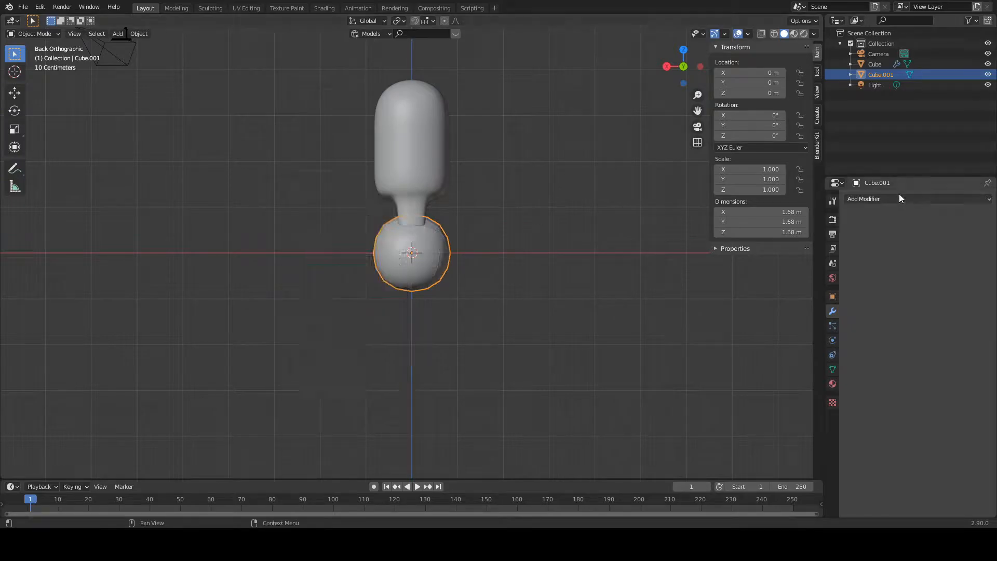
left_click(899, 196)
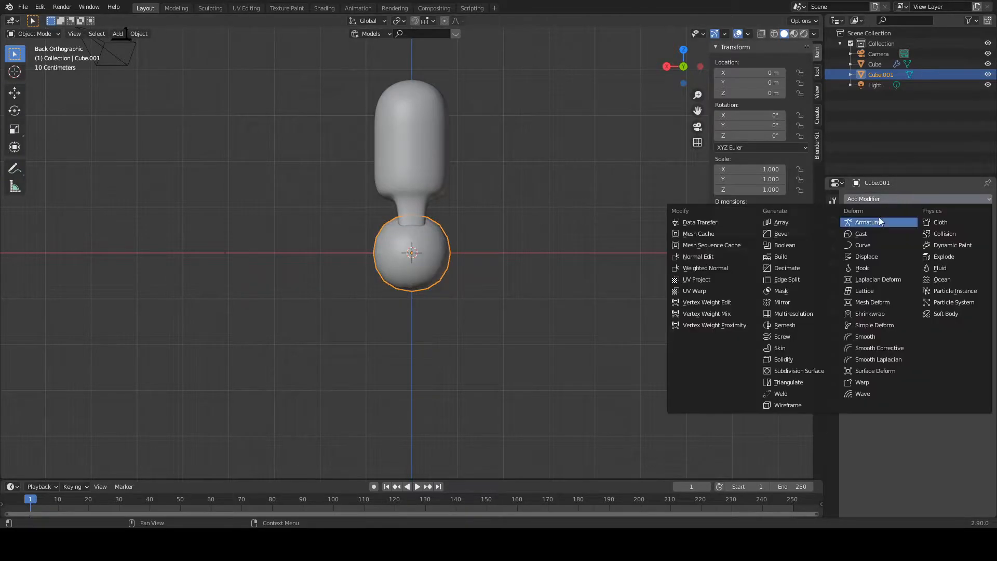
left_click(790, 369)
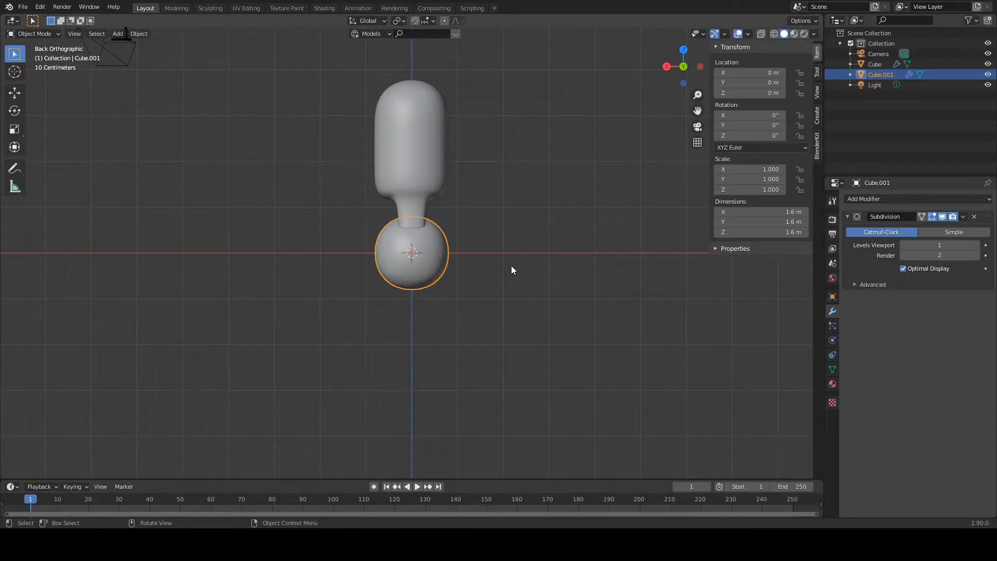
- Scale the rounded cube to about 0.50 along Z and about 0.35 along X
key("s")
key("z")
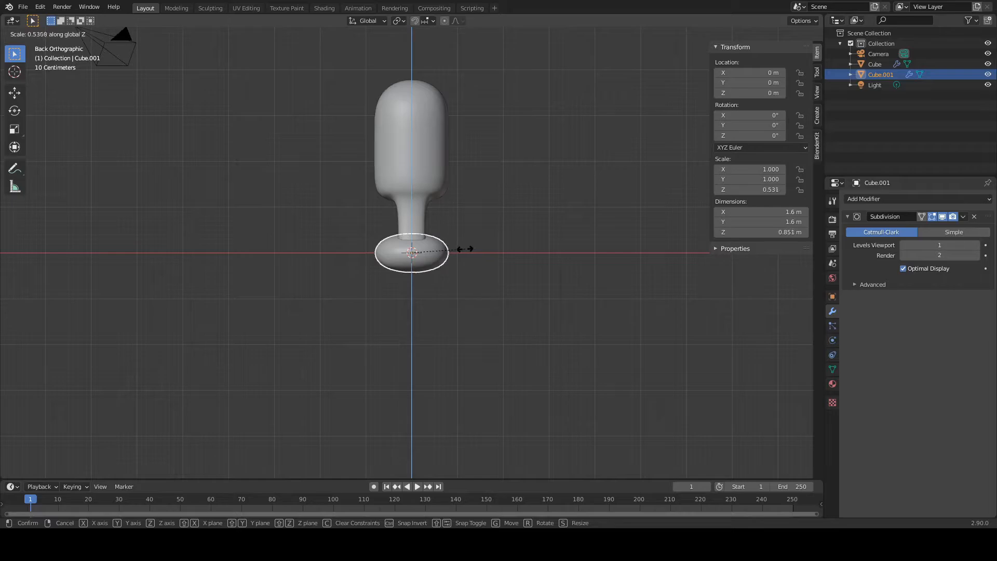
left_click(464, 253)
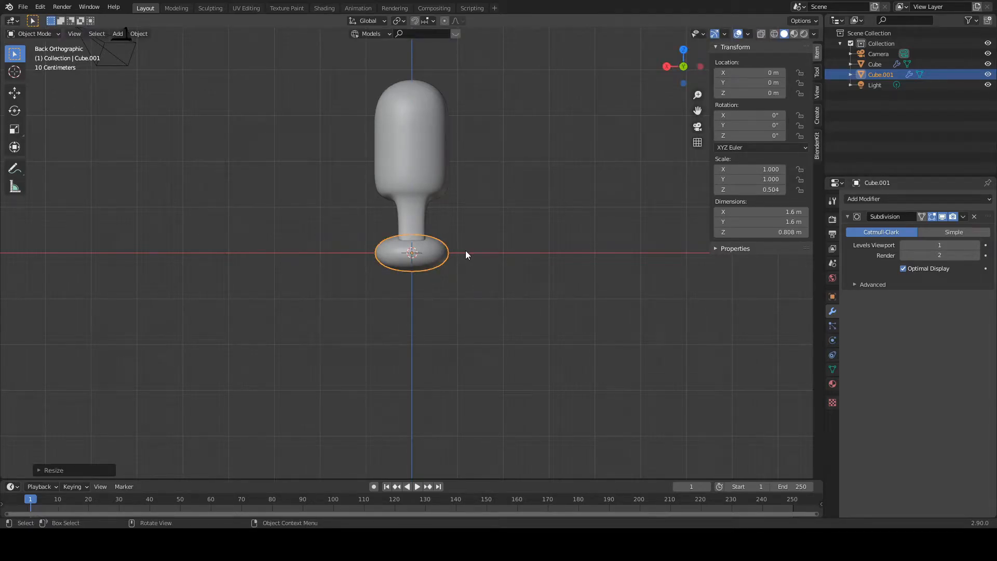
left_click(667, 66)
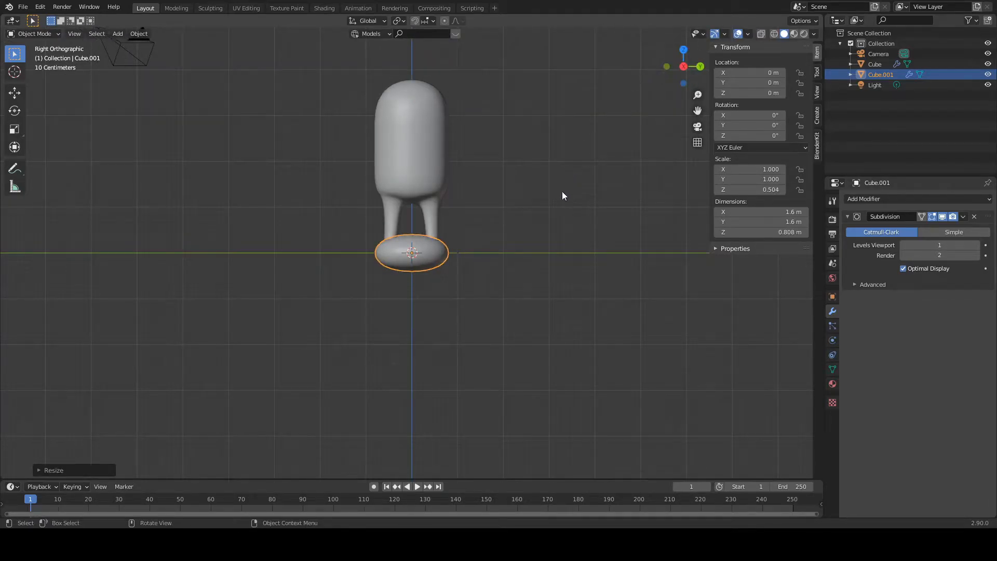
left_click(700, 66)
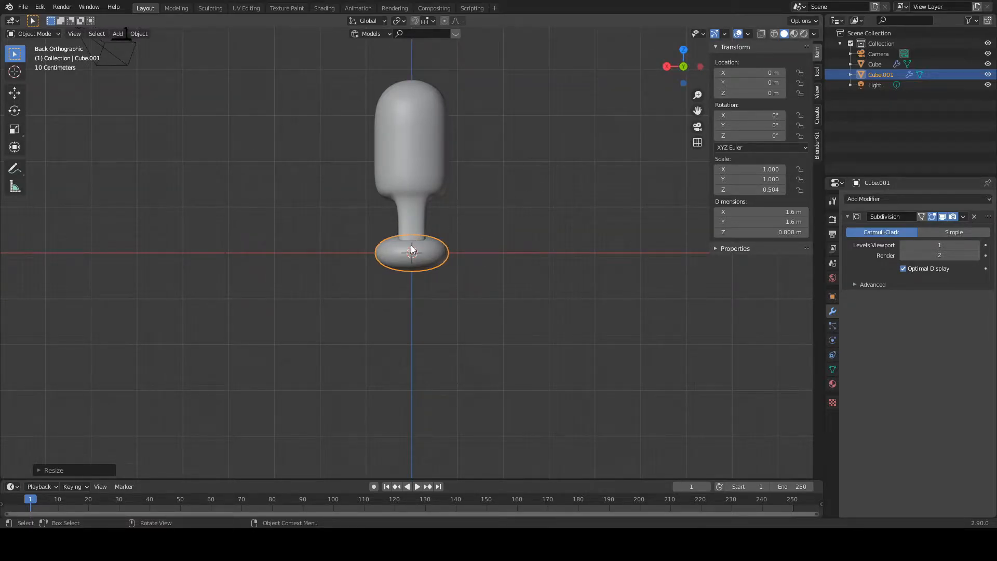
key("s")
key("x")
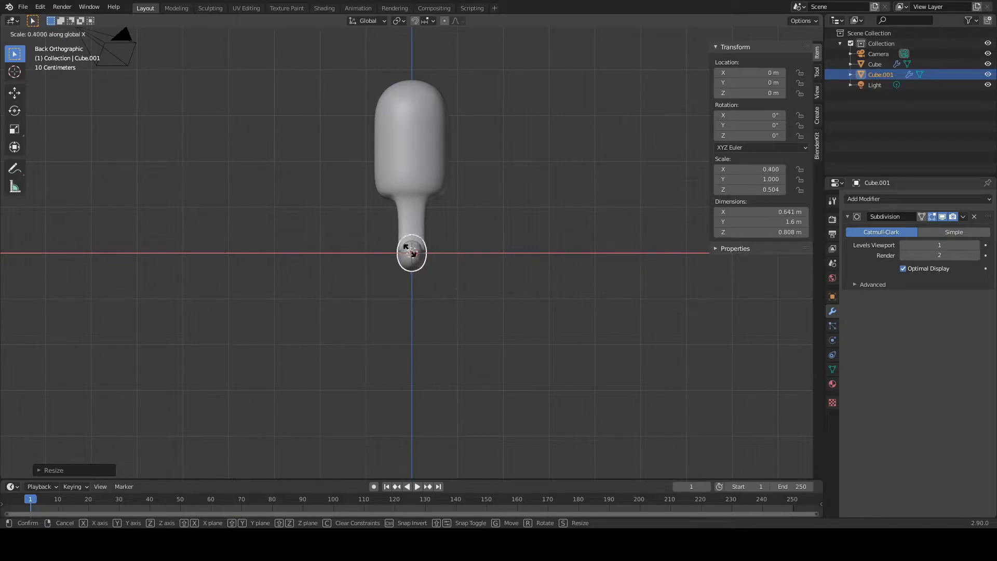
left_click(429, 249)
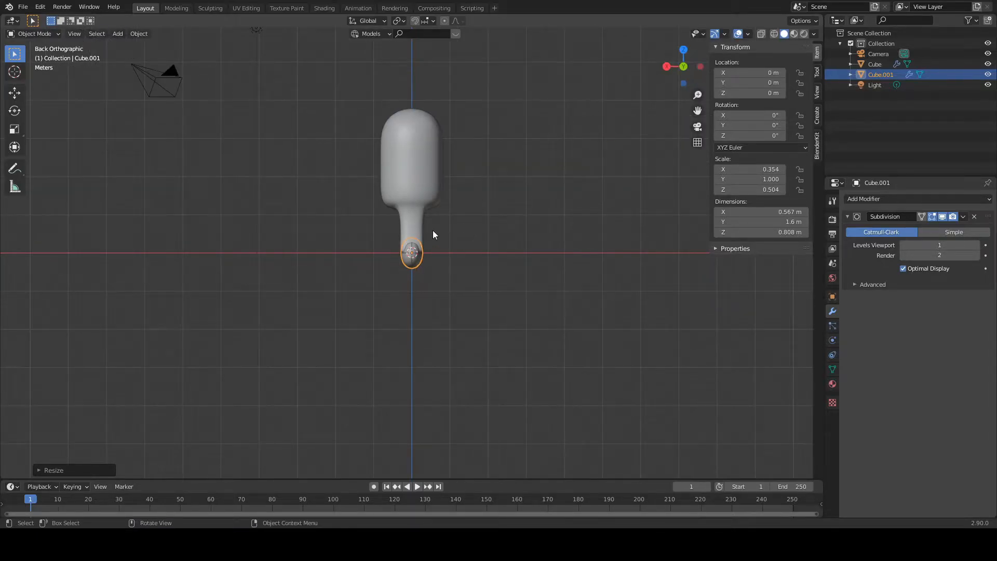
- Move the flattened piece outward along X and up along Z to sit against the body's upper part
left_click(15, 93)
left_click_drag(367, 255, 341, 255)
left_click_drag(383, 210, 389, 95)
middle_click_drag(396, 199, 415, 203)
middle_click_drag(507, 224, 437, 161)
key("g")
left_click(342, 252)
- In Edit Mode, select the body-side faces at both ends of the flattened piece
scroll(453, 237, "up", 3)
key("Tab")
left_click(466, 198)
middle_click_drag(426, 119, 449, 120)
left_click(347, 130)
left_click(335, 105, "ctrl")
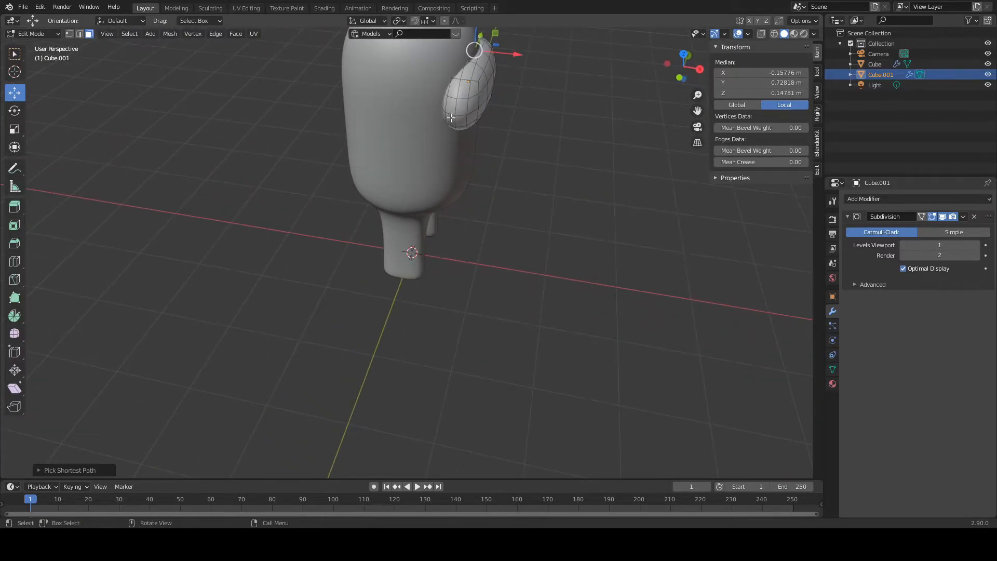
left_click(457, 109)
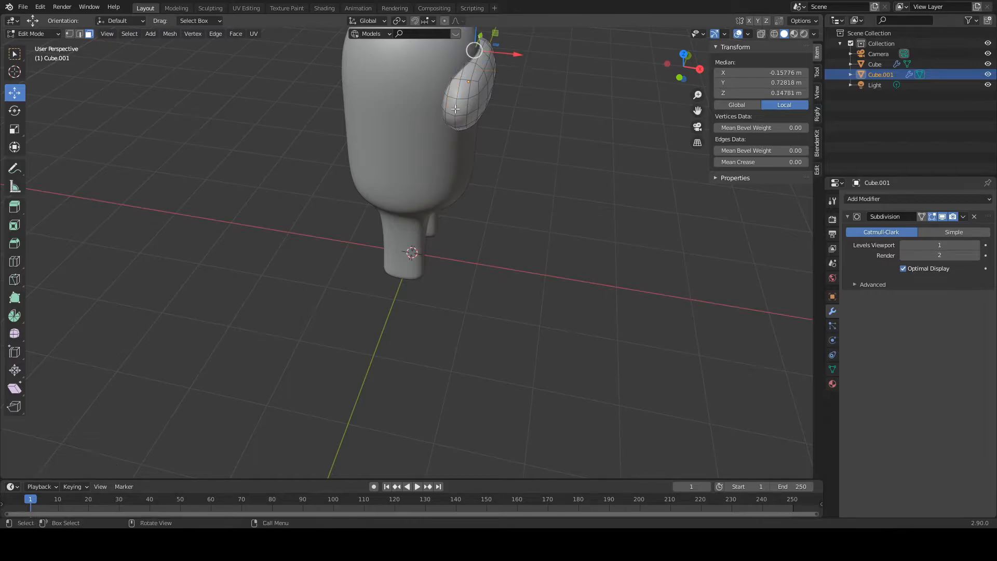
middle_click_drag(453, 86, 488, 153)
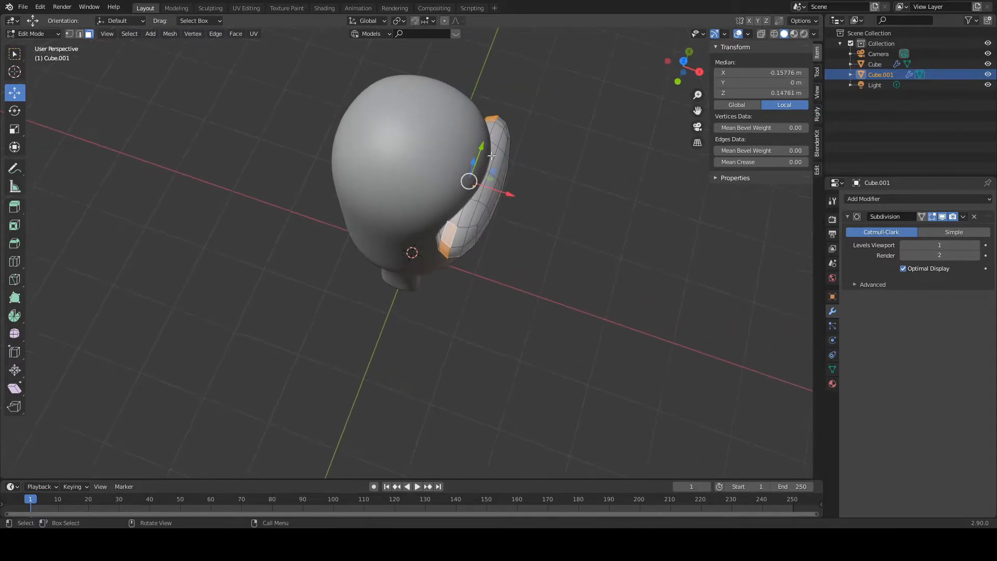
- Move the selected end faces along X toward the body and return to Object Mode
left_click_drag(515, 196, 497, 200)
key("Tab")
middle_click_drag(497, 200, 353, 192)
scroll(439, 148, "down", 4)
- Reselect the flattened piece and try moving a shortest-path selection of its faces
left_click(438, 195)
left_click(375, 151)
key("Tab")
scroll(385, 205, "up", 3)
middle_click_drag(423, 210, 335, 193)
left_click(363, 98, "ctrl")
mouse_move(329, 217)
left_mouse_down()
mouse_move(329, 229)
mouse_move(327, 219)
left_mouse_up()
key("Escape")
key("Tab")
- Pick a shortest path of faces on the flattened piece, move them slightly, and return to Object Mode
middle_click_drag(328, 219, 484, 154)
key("Tab")
left_click(463, 77, "ctrl")
middle_click_drag(463, 78, 495, 160)
key("g")
left_click_drag(495, 161, 495, 161)
key("Tab")
- Examine how the flattened piece sits against the body from several angles
middle_click_drag(494, 161, 365, 122)
scroll(418, 119, "down", 3)
middle_click_drag(426, 119, 419, 143)
scroll(420, 253, "up", 2)
middle_click_drag(420, 253, 445, 218)
scroll(441, 232, "up", 2)
key("Tab")
key("Tab")
- Open the capsule body in Edit Mode and select the faces around one leg
left_click(432, 158)
key("Tab")
left_click(443, 233)
middle_click_drag(512, 211, 428, 197)
left_click(452, 168, "shift")
left_click(390, 258, "shift")
left_click(390, 210, "shift")
left_click(420, 259, "shift")
left_click(430, 216, "shift")
left_click(382, 225, "shift")
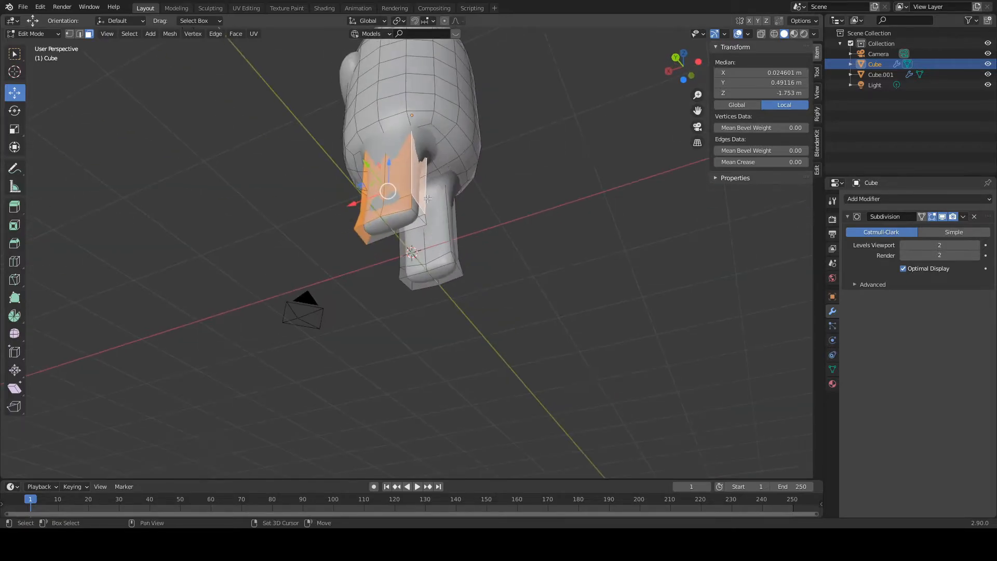
- Extend the face selection to cover all sides and ends of both legs
left_click(418, 214, "shift")
left_click(406, 220, "shift")
left_click(381, 229, "shift")
middle_click_drag(354, 236, 202, 279)
left_click(383, 229, "shift")
left_click(404, 249, "shift")
left_click(383, 248, "shift")
left_click(403, 230, "shift")
middle_click_drag(397, 231, 385, 259)
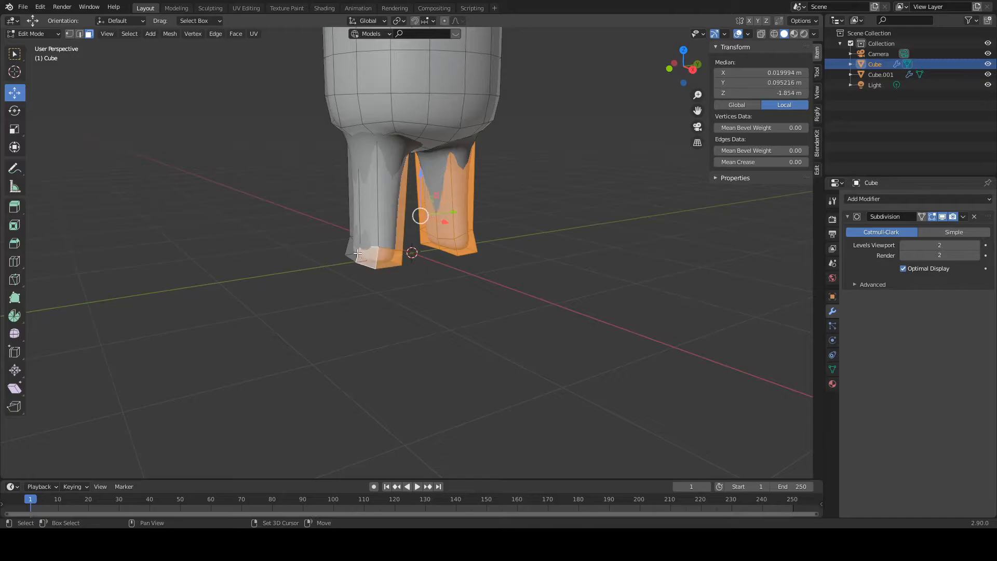
middle_click_drag(372, 218, 494, 211)
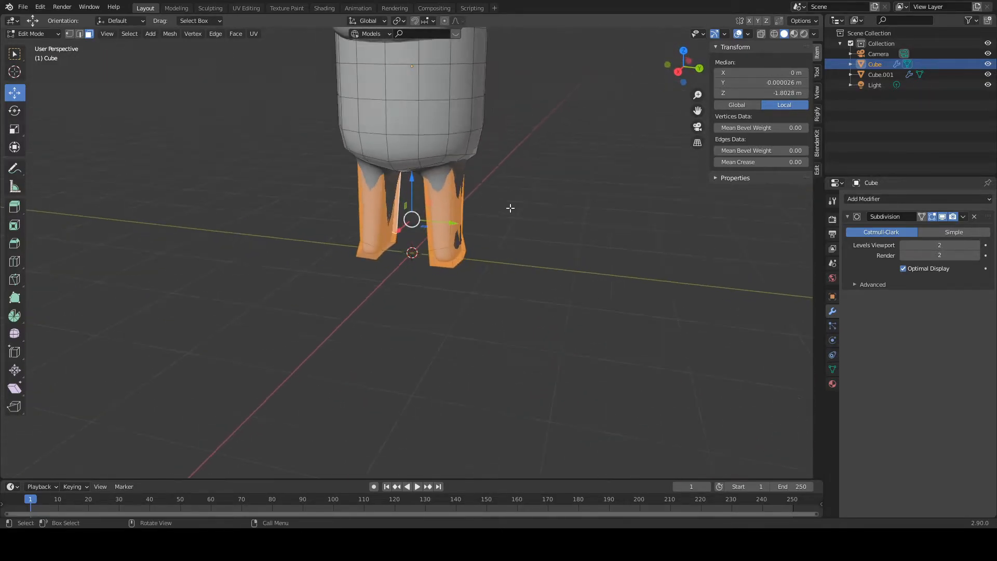
- Scale the selected leg faces up by about 1.05 and return to Object Mode
key("a")
key("ctrl+z")
key("s")
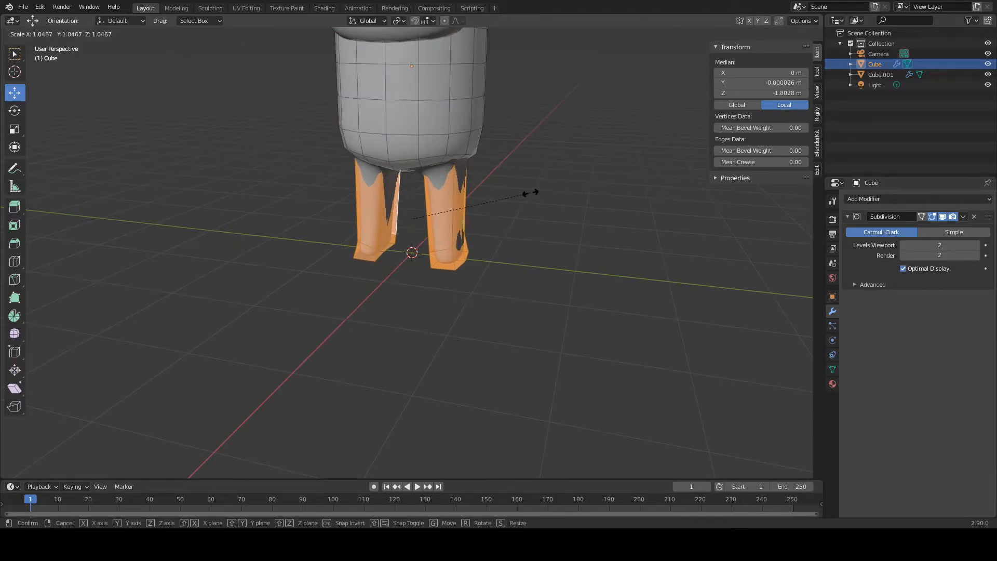
left_click(531, 192)
key("Tab")
scroll(551, 186, "down", 6)
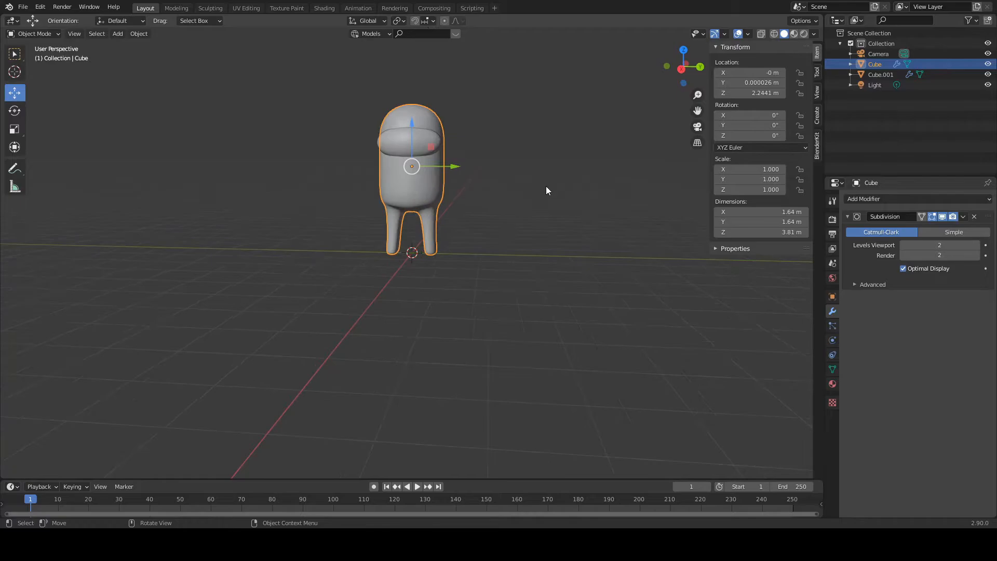
- Scale the selected leg faces slightly once more in Edit Mode and return to Object Mode
key("Tab")
key("s")
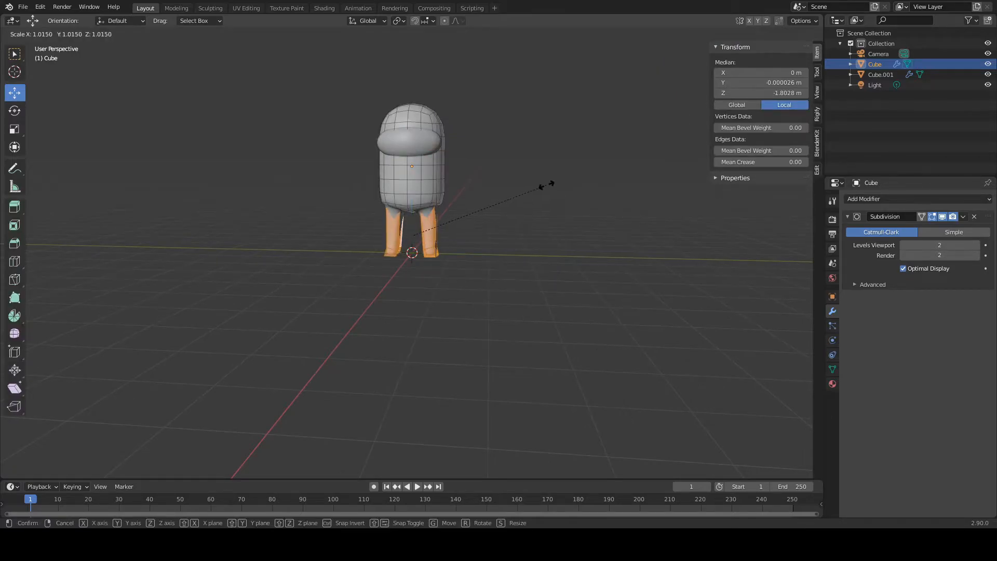
left_click(546, 185)
key("Tab")
- Add a cube mesh and scale it along X to about 0.73 m
middle_click_drag(526, 183, 422, 195)
key("shift+a")
mouse_move(447, 217)
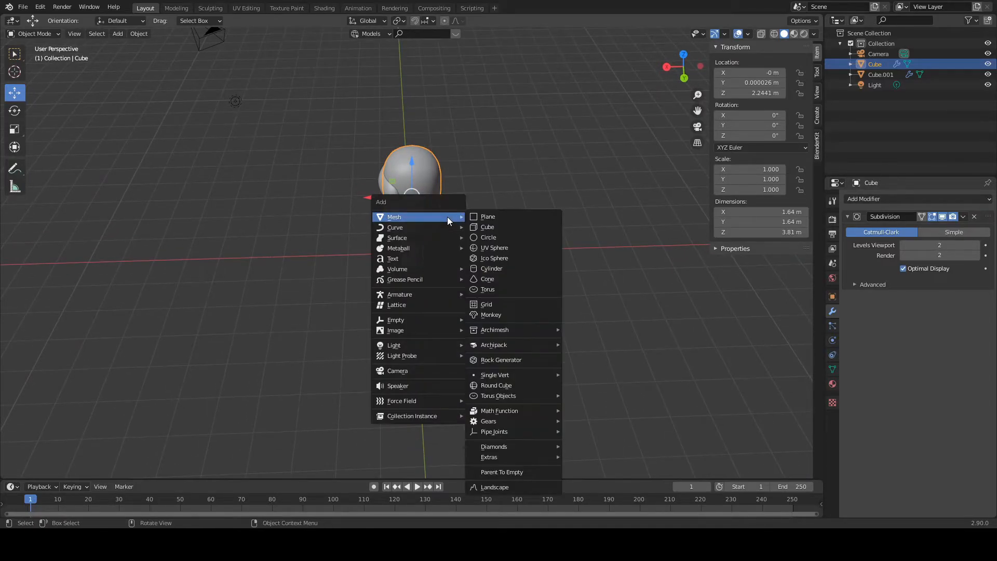
left_click(478, 227)
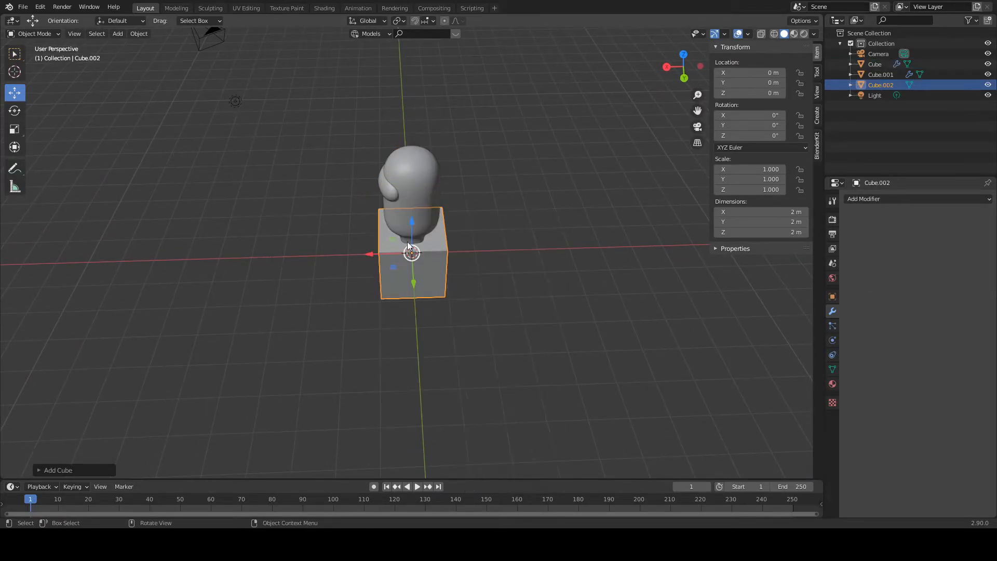
key("s")
key("x")
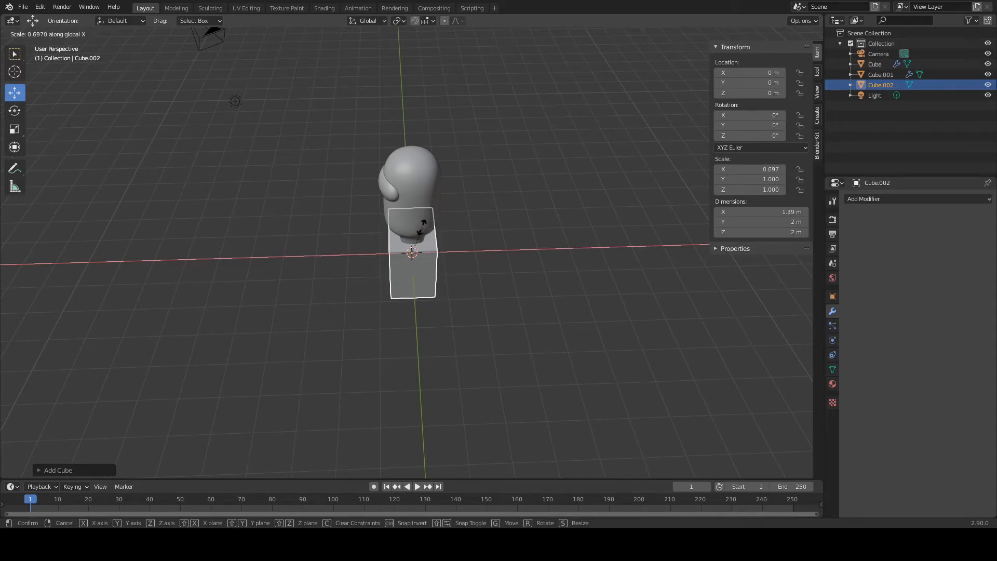
left_click(402, 239)
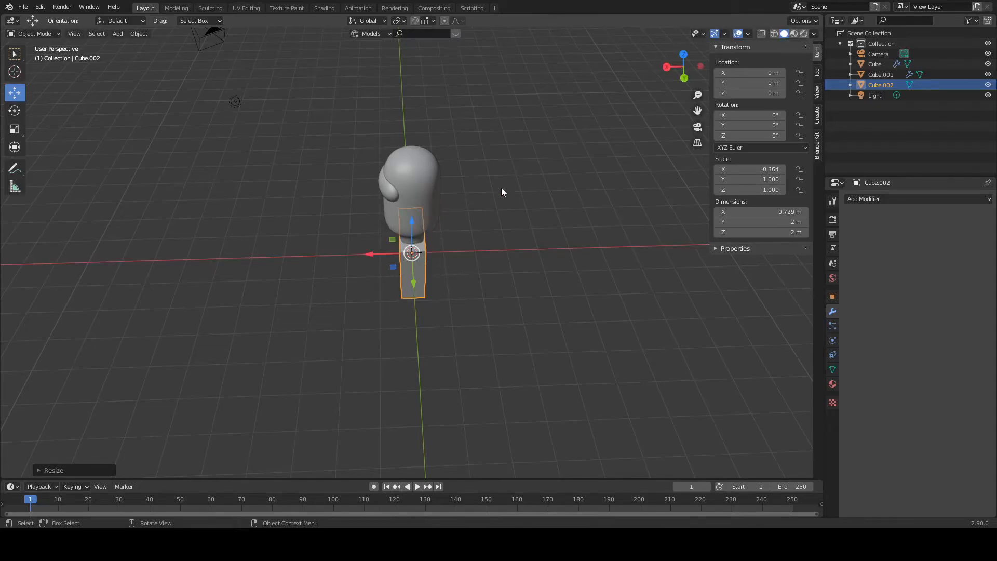
- Scale the new cube along Y to about 1 m and along Z to about 1.69 m
left_click(700, 67)
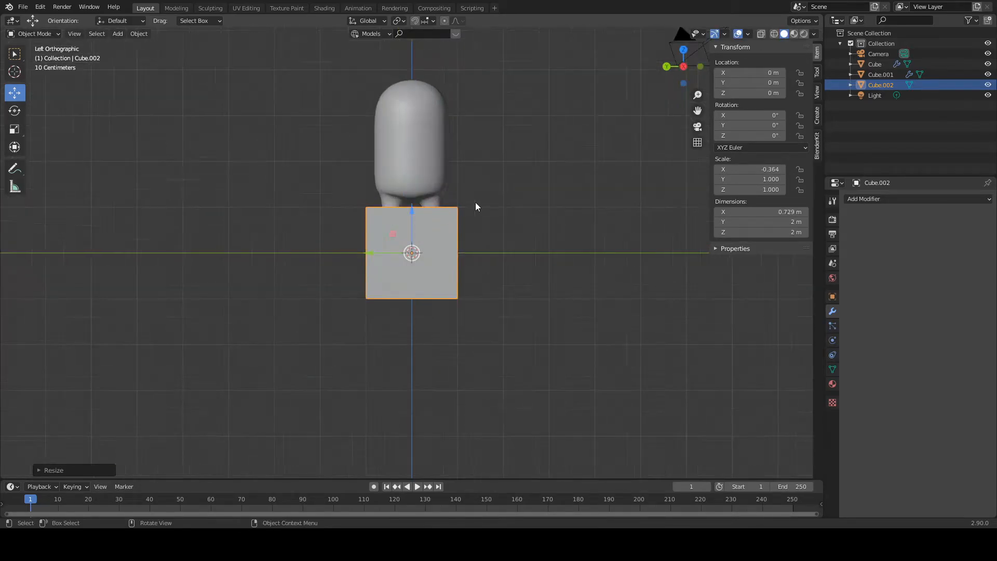
key("s")
key("x")
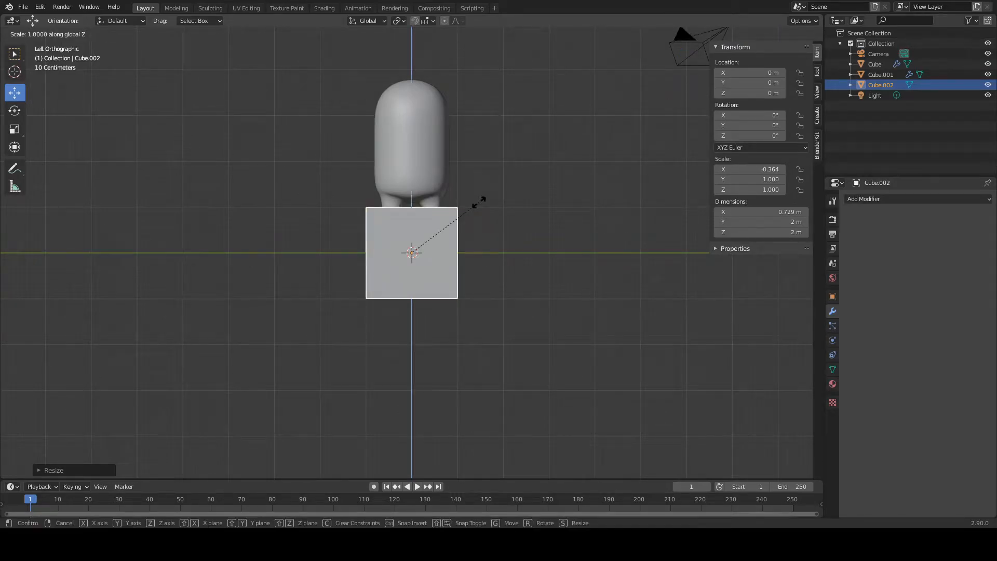
key("y")
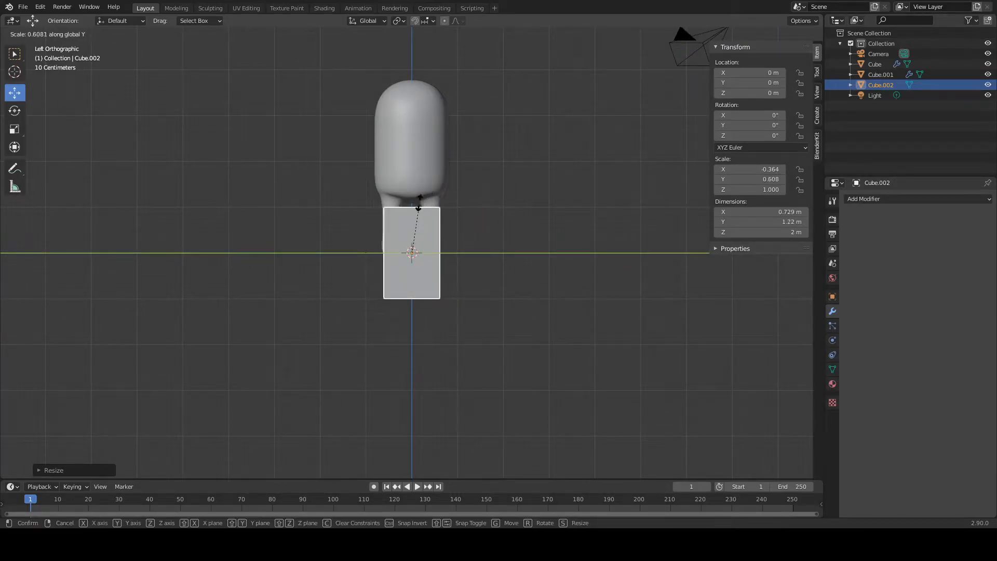
left_click(417, 211)
key("s")
key("z")
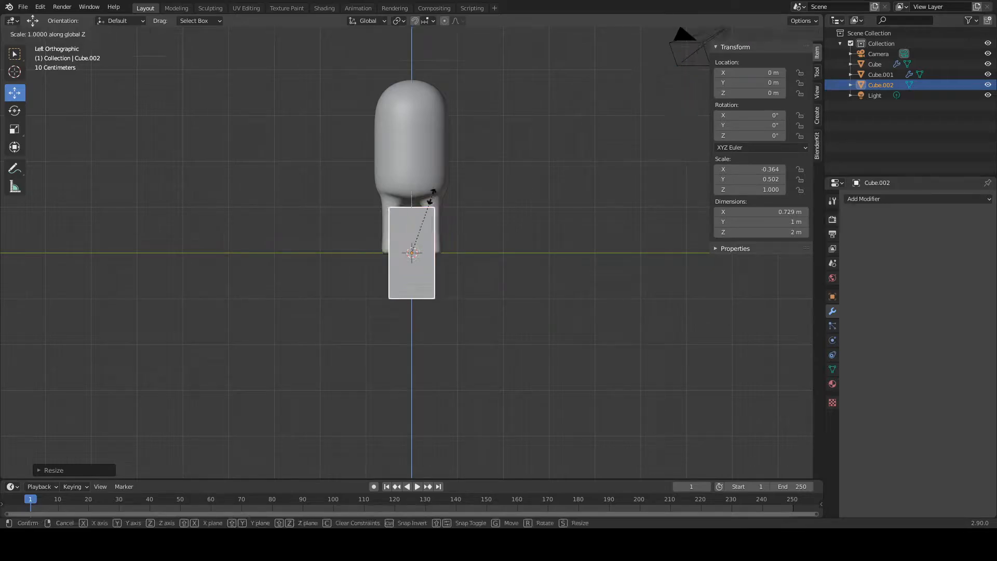
left_click(429, 199)
- Raise the box to Z about 2.45 m and move it along X to about -0.87 m, behind the body
left_click_drag(412, 213, 427, 94)
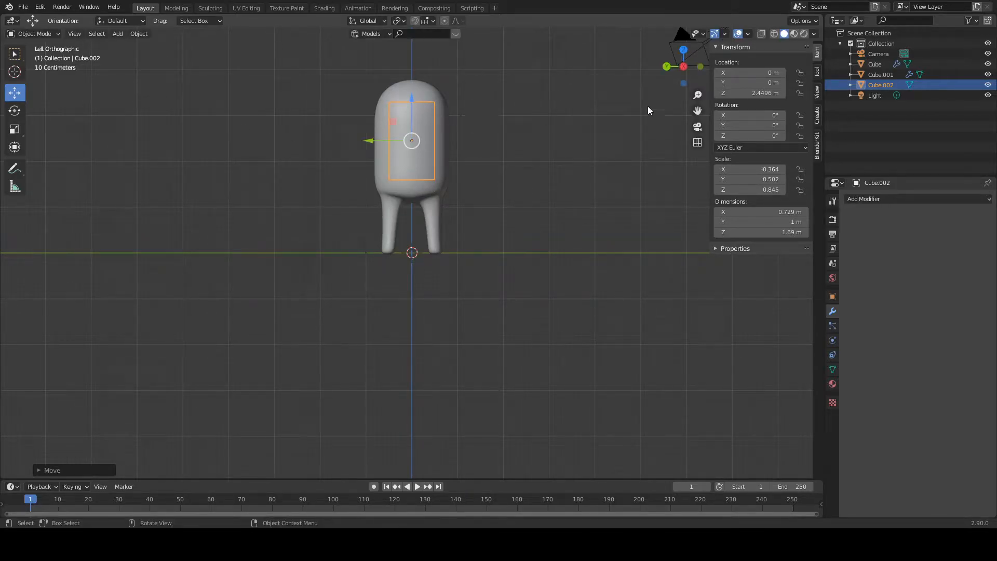
left_click(668, 67)
left_click_drag(370, 140, 417, 141)
- Thin the box along X, nudge it to X about -0.83 m, and scale it down to about 0.34 × 0.89 × 1.49 m
key("s")
key("x")
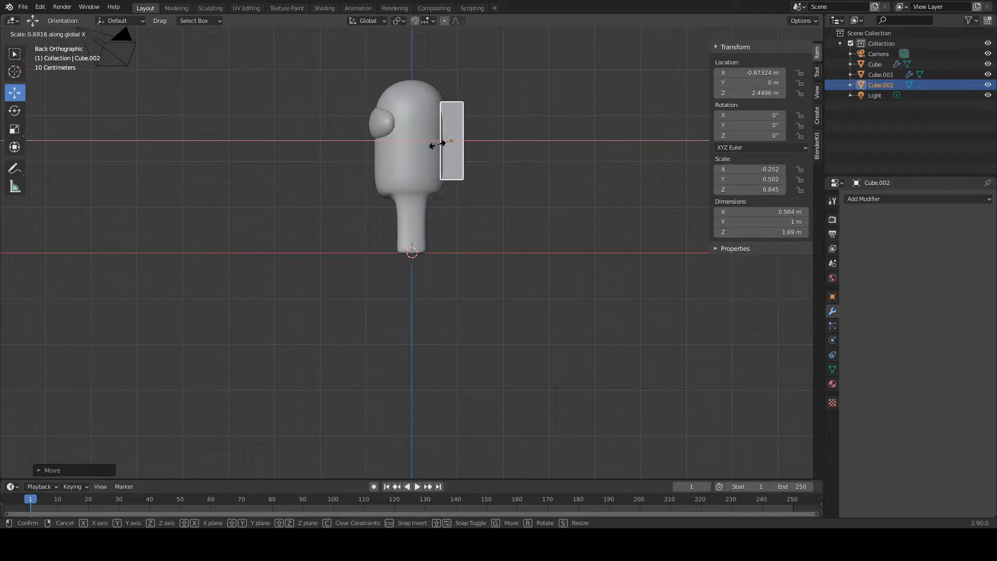
left_click(441, 144)
left_click_drag(418, 141, 417, 140)
mouse_move(419, 142)
middle_mouse_down()
mouse_move(452, 156)
mouse_move(386, 198)
mouse_move(400, 184)
mouse_move(392, 158)
mouse_move(405, 154)
middle_mouse_up()
key("s")
left_click(501, 141)
middle_click_drag(501, 141, 499, 172)
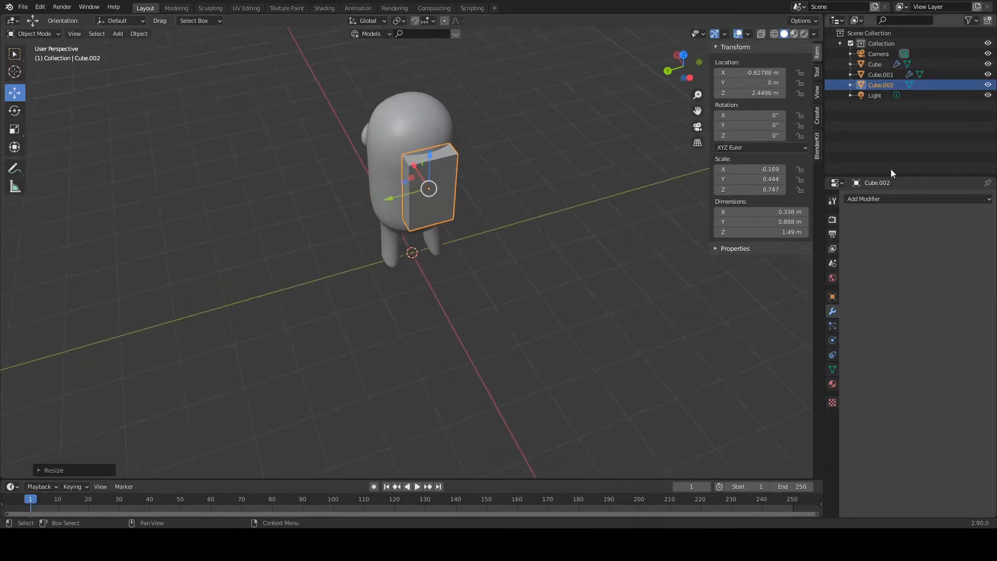
- Add a Bevel modifier to the box on the back and increase its segments
left_click(873, 199)
left_click(782, 235)
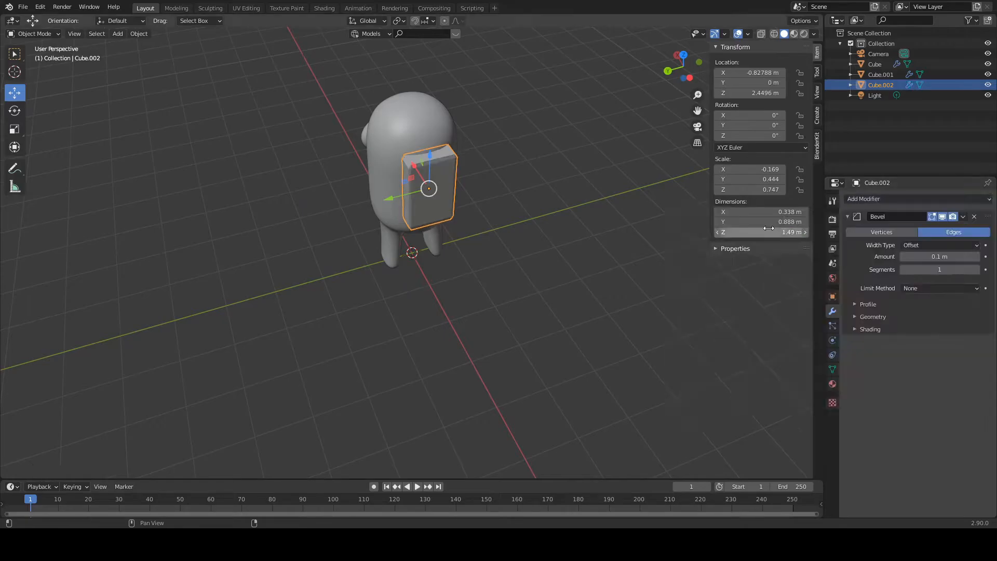
scroll(560, 203, "up", 4)
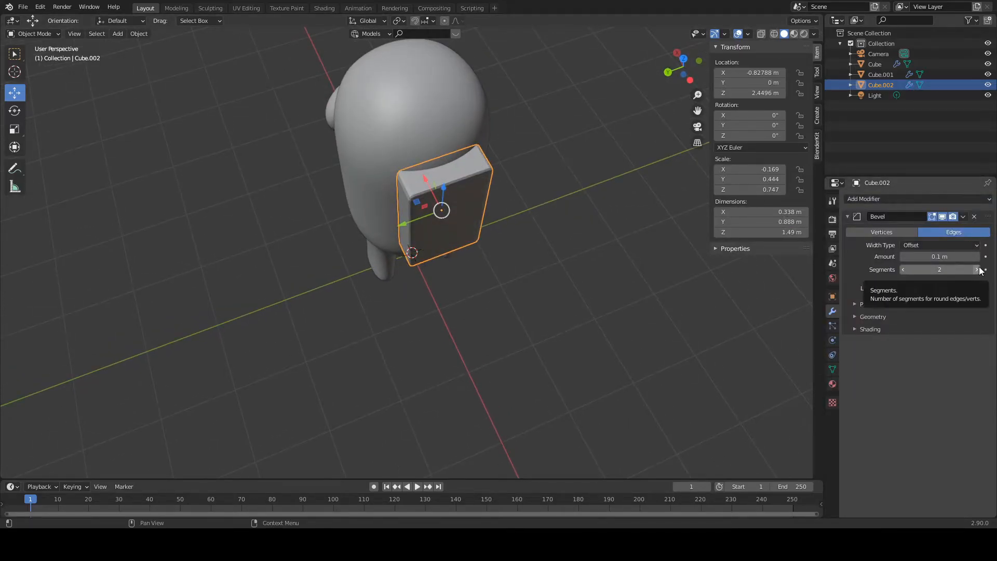
scroll(473, 183, "up", 3)
middle_click_drag(490, 182, 494, 178)
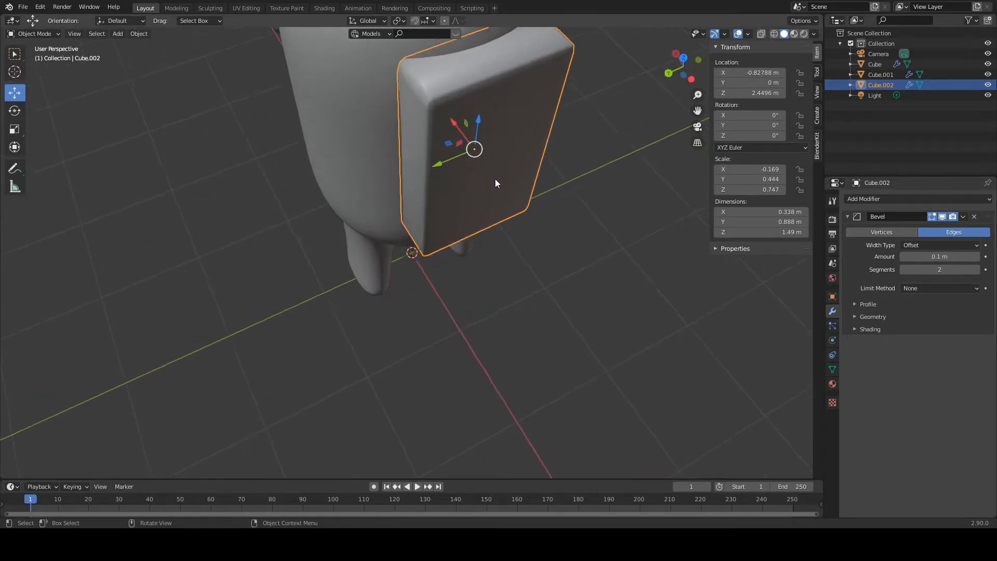
left_click(979, 270)
- Examine the character with its beveled back box from the side and front
middle_click_drag(577, 195, 478, 225)
scroll(541, 154, "down", 4)
left_click(445, 171)
scroll(426, 205, "up", 5)
scroll(441, 220, "down", 2)
scroll(501, 187, "down", 3)
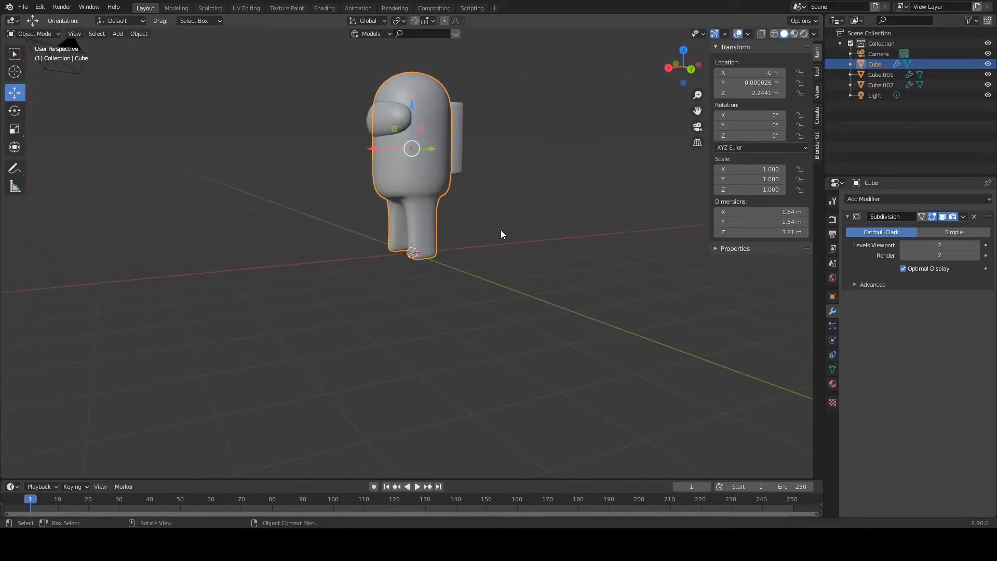
middle_click_drag(615, 230, 666, 227)
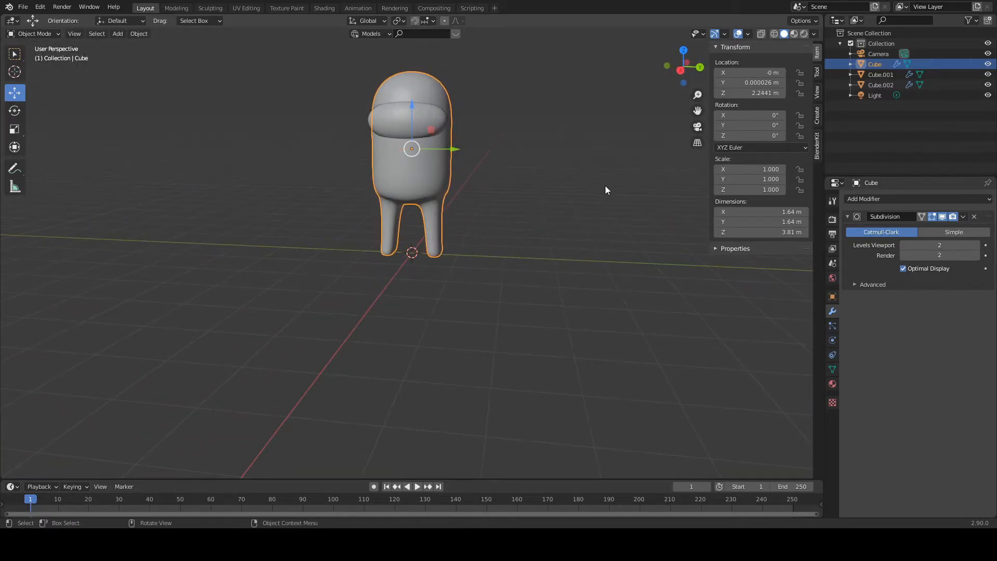
middle_click_drag(565, 187, 493, 187)
- Add another cube, raise it to Z about 2.46 m, and scale it down to about 0.63 m per side
key("shift+a")
mouse_move(490, 179)
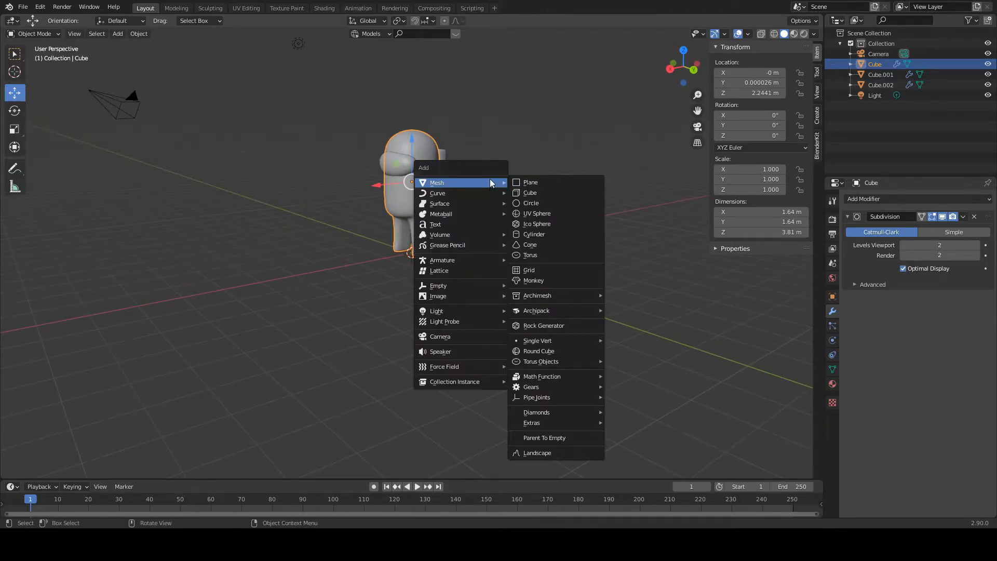
left_click(519, 192)
left_click_drag(412, 211, 412, 134)
middle_click_drag(459, 168, 536, 171)
key("s")
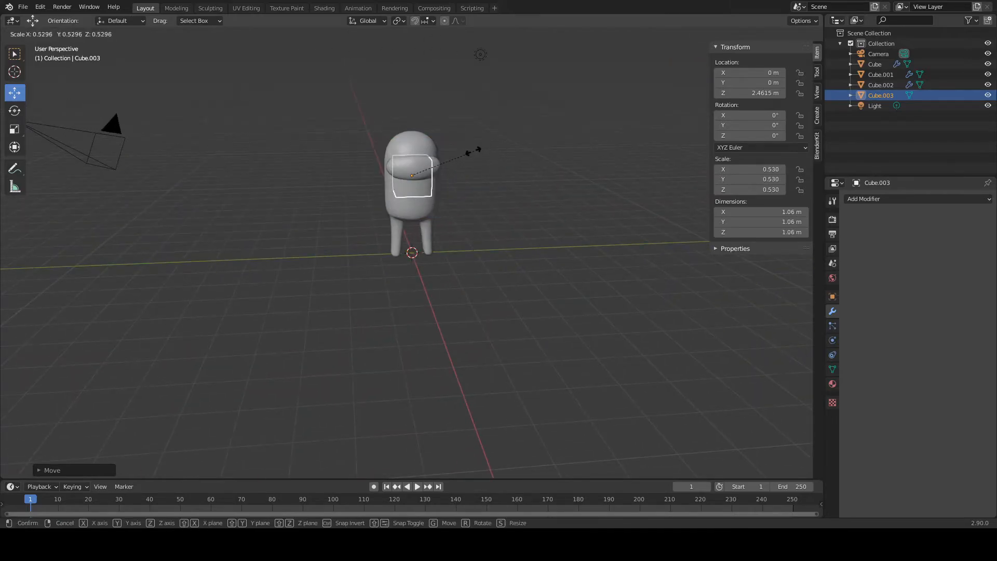
left_click(445, 157)
- Add a Mirror modifier to the small cube and set it to mirror on the Y axis only
left_click(883, 199)
left_click(785, 303)
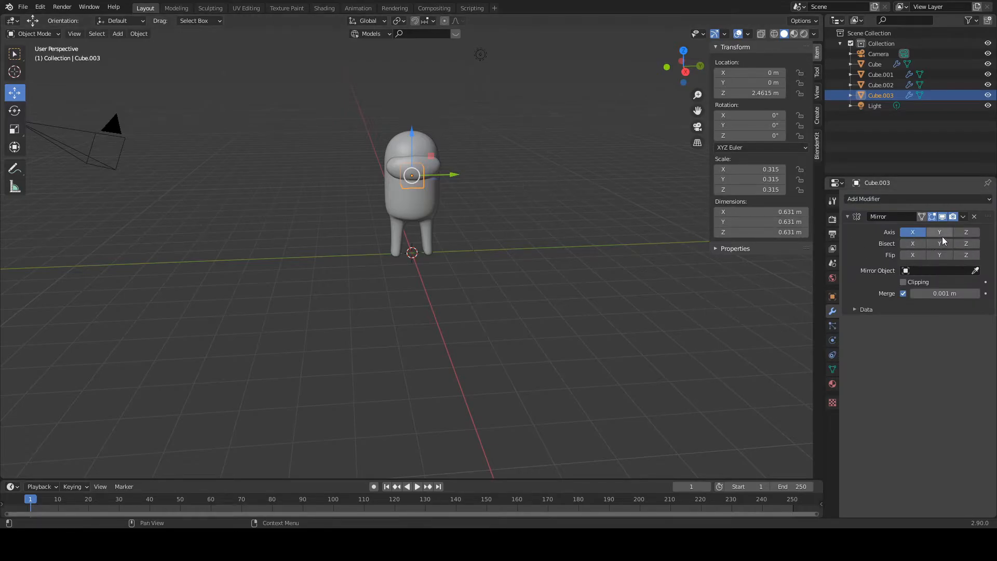
left_click(913, 232)
- Move the small cube's mesh in Edit Mode beside the body, to local Y 4.784 m and Z -1.5107 m
left_click(686, 71)
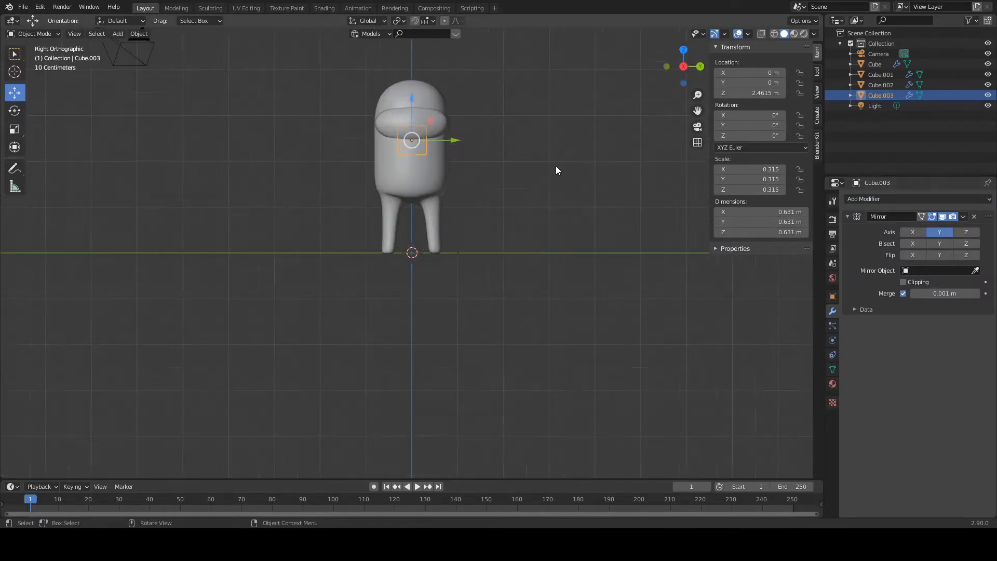
key("Tab")
key("g")
key("y")
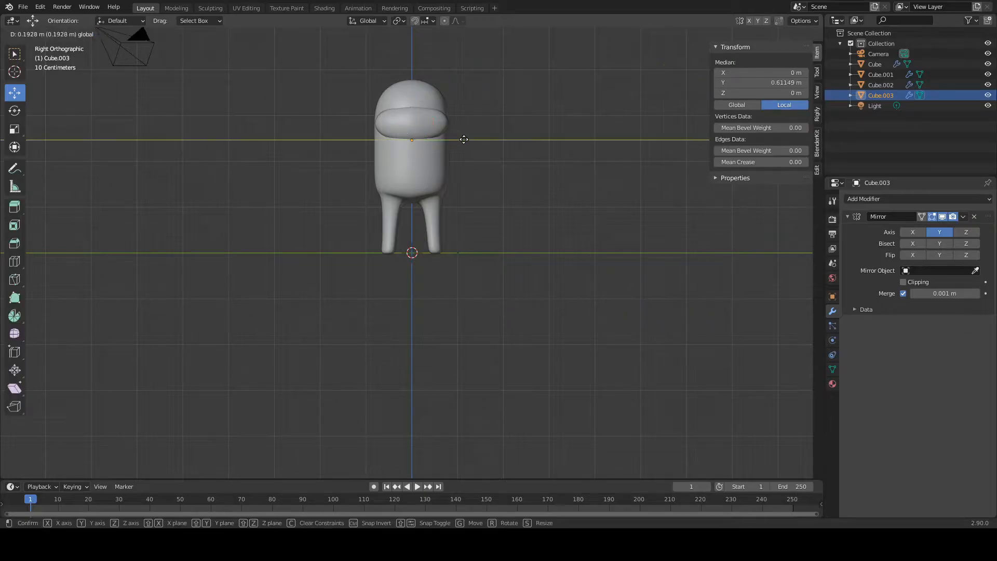
left_click(523, 132)
key("g")
key("z")
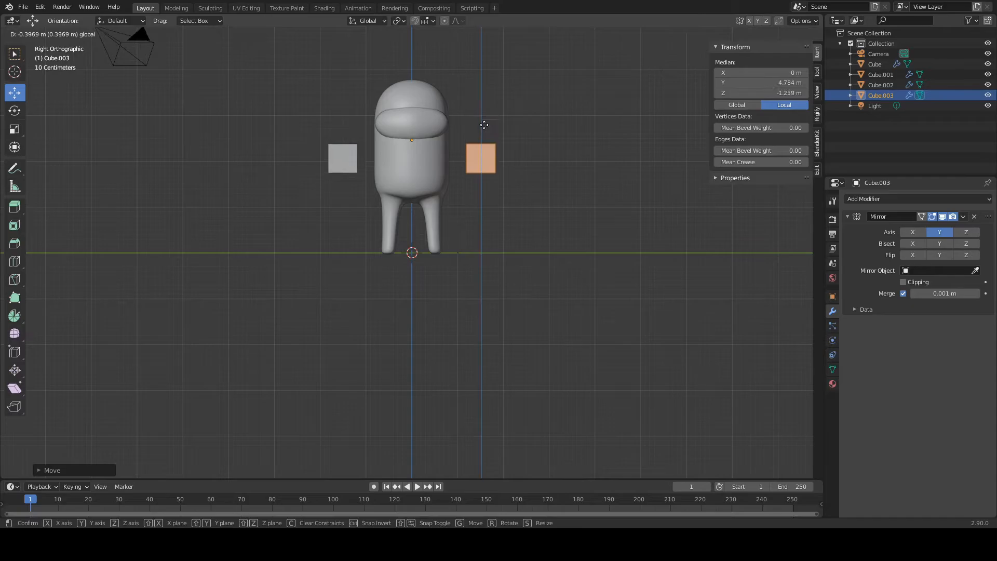
left_click(486, 128)
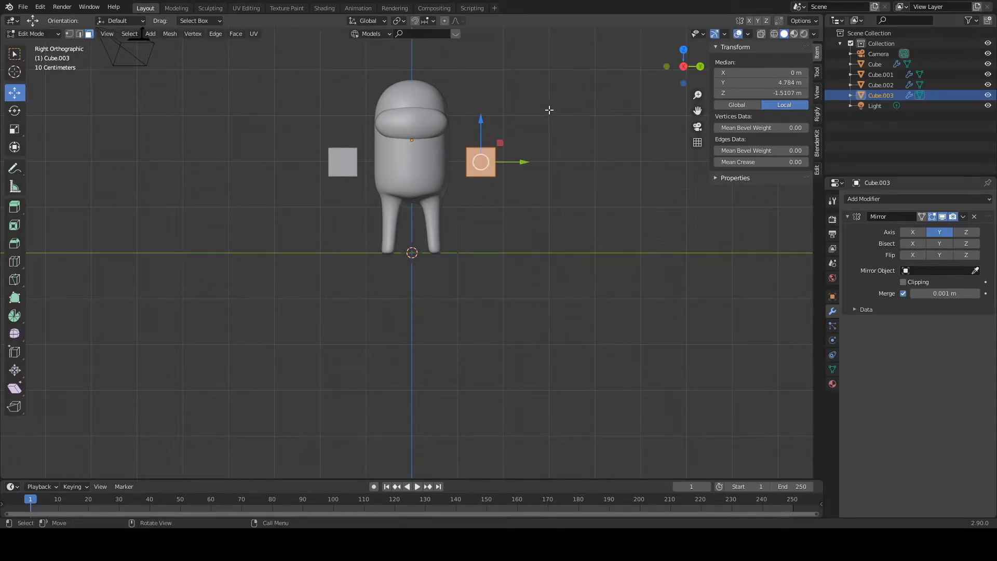
- Scale the side cube's mesh down and flatten it along Y to about 0.25 of its thickness
key("s")
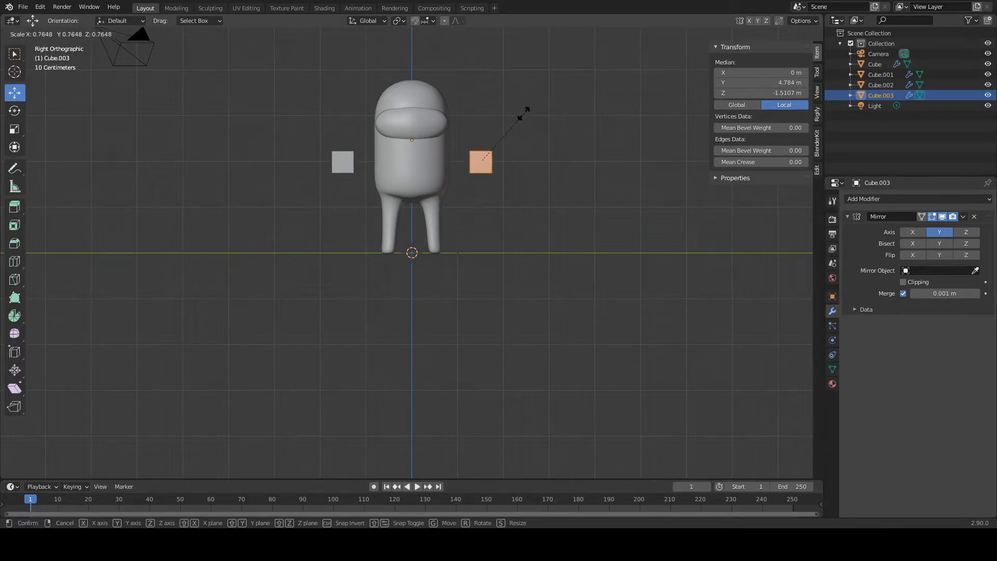
left_click(515, 115)
middle_click_drag(515, 119, 548, 202)
key("s")
key("x")
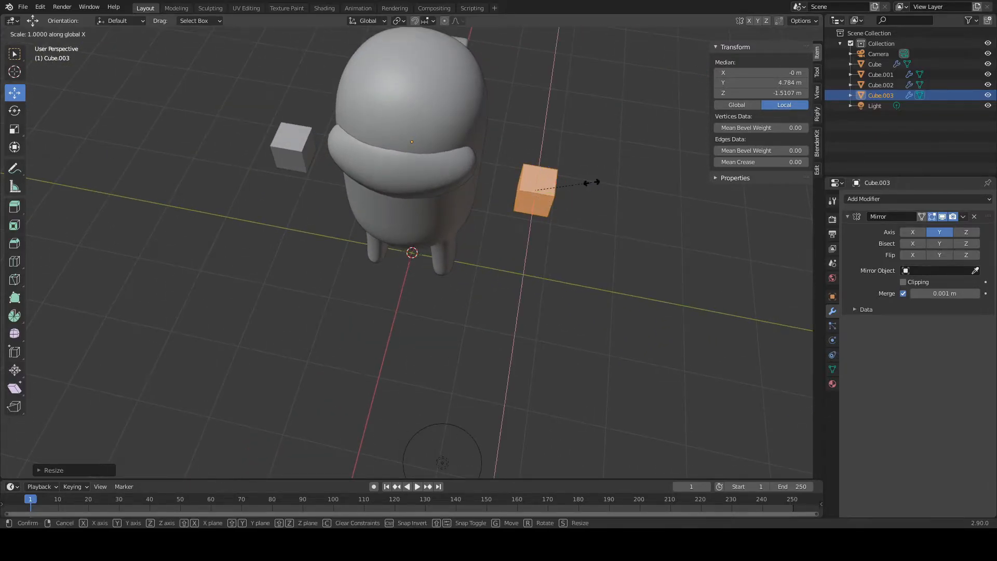
key("y")
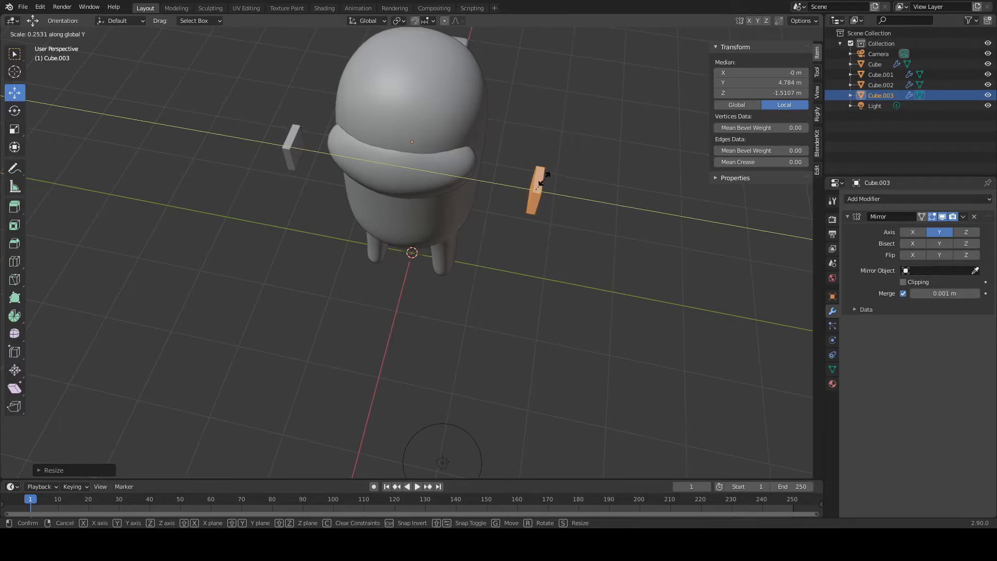
left_click(544, 179)
- Add two evenly spaced horizontal loop cuts around the flattened side block
middle_click_drag(543, 180, 459, 231)
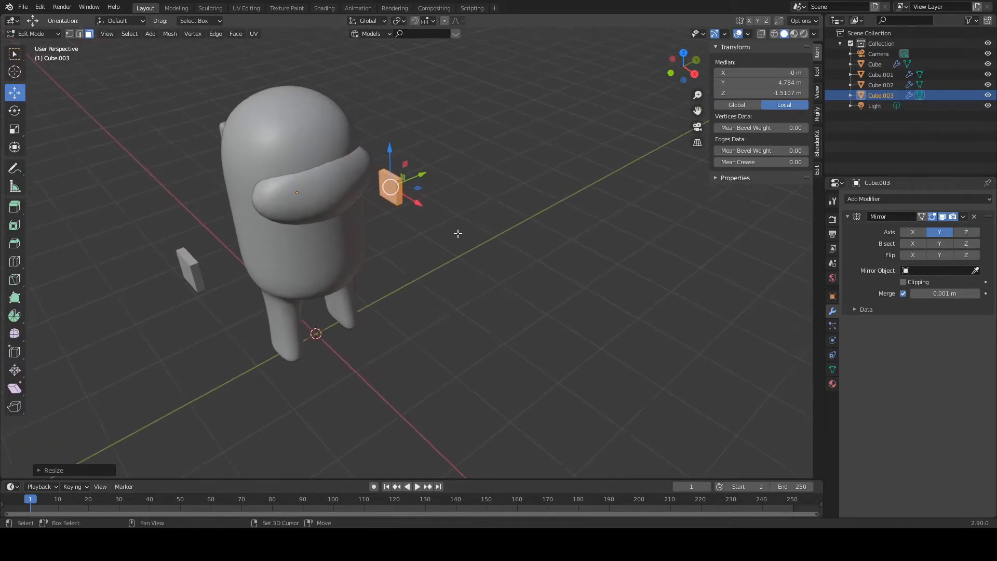
scroll(456, 231, "up", 3)
scroll(456, 231, "up", 1)
middle_click_drag(437, 133, 457, 241, "shift")
scroll(461, 250, "up", 2)
key("alt+a")
key("a")
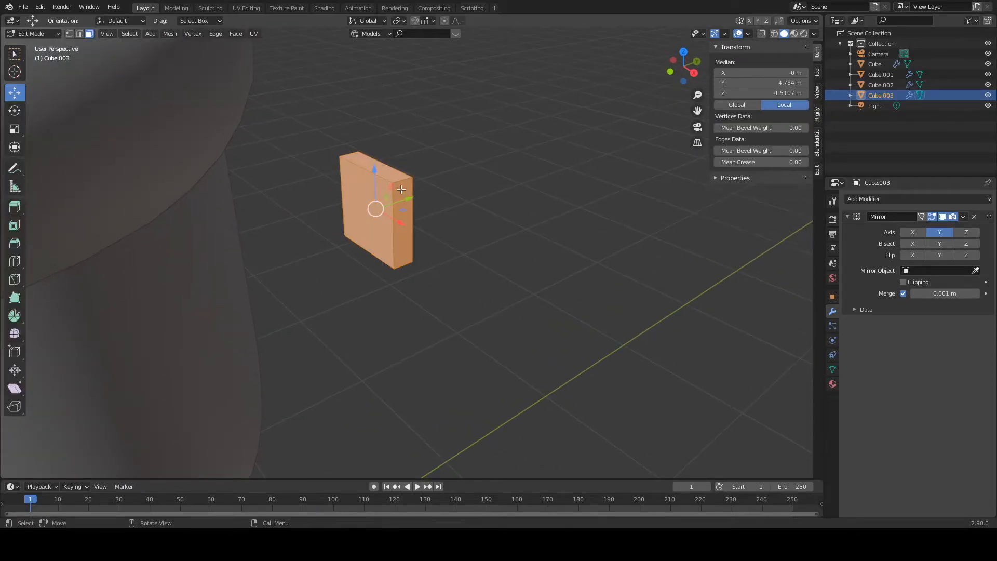
key("ctrl+r")
scroll(408, 198, "up", 1)
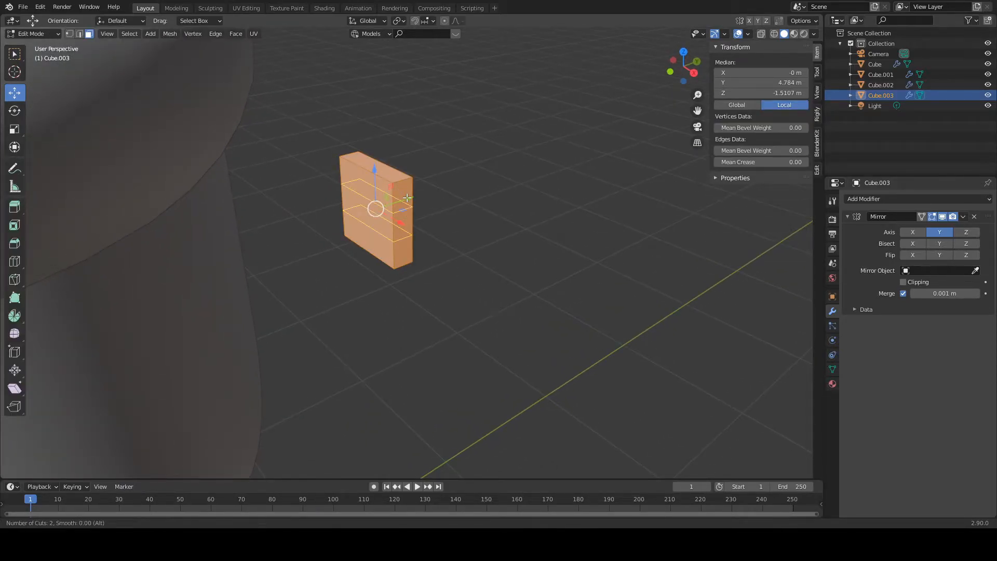
left_click(407, 197)
right_click(407, 198)
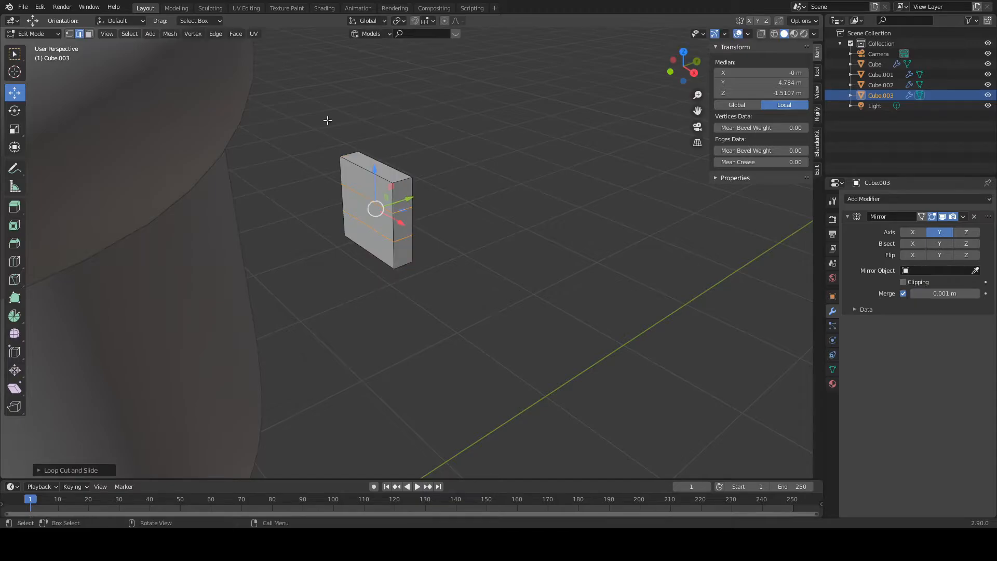
- Extrude the block's upper front face along X to local X 1.6653 m and scale its end down into a tapered finger
left_click(91, 37)
left_click(403, 197)
middle_click_drag(403, 198, 401, 205)
key("e")
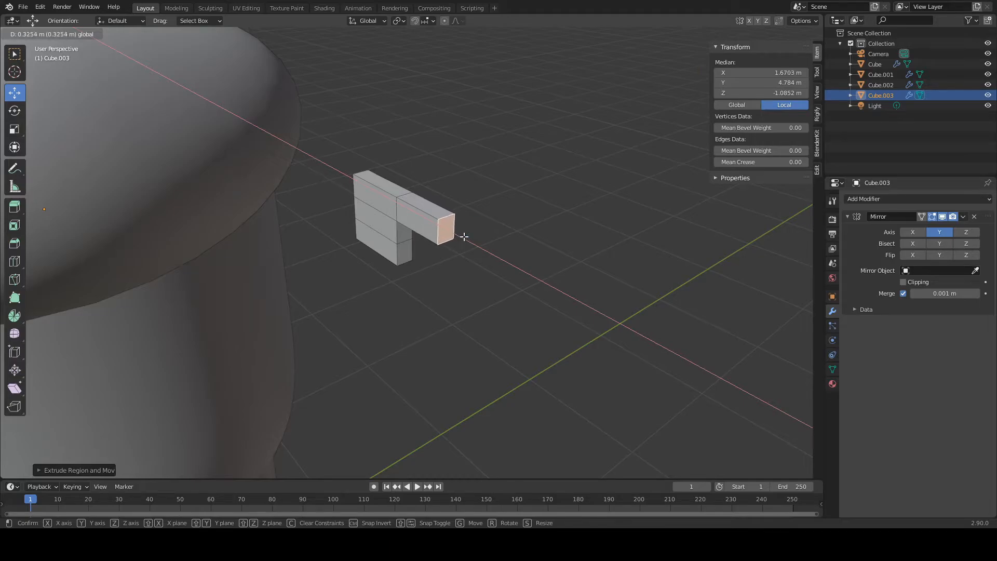
left_click(464, 237)
key("s")
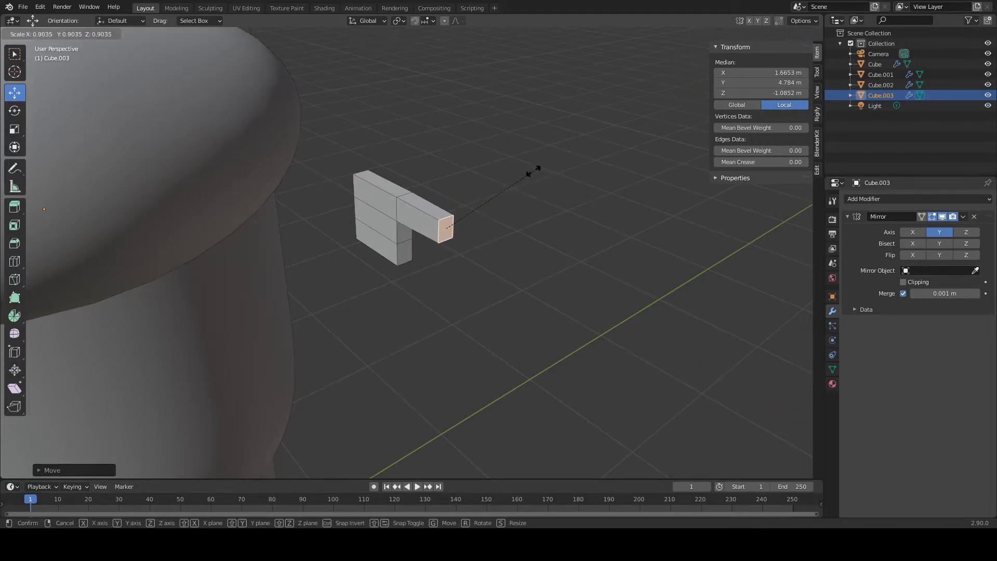
left_click(493, 179)
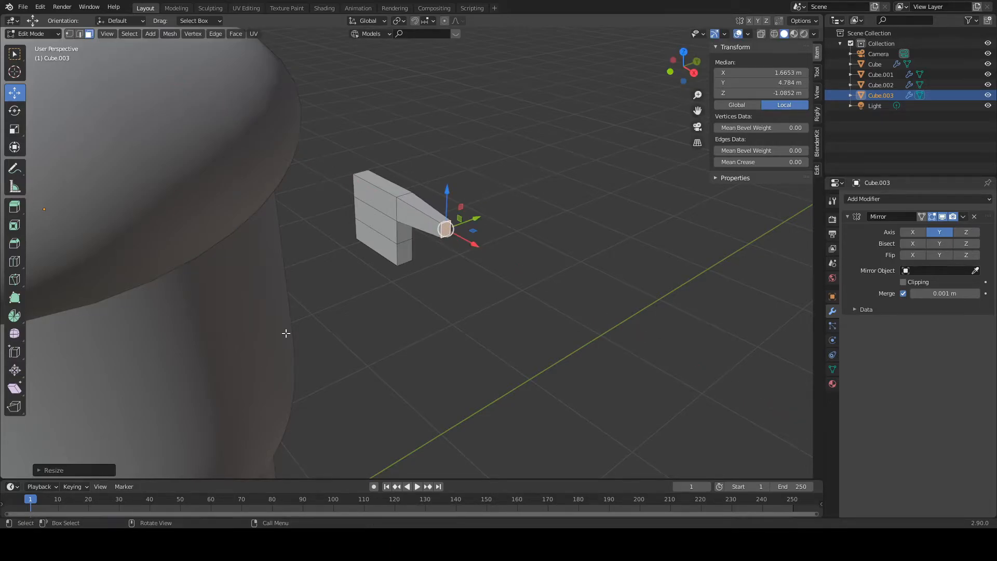
- Extrude the middle front face along X to local X 1.7624 m and scale its end down as a second finger
left_click(404, 232)
key("e")
right_click(441, 239)
left_click_drag(435, 245, 489, 257)
middle_click_drag(488, 257, 519, 222)
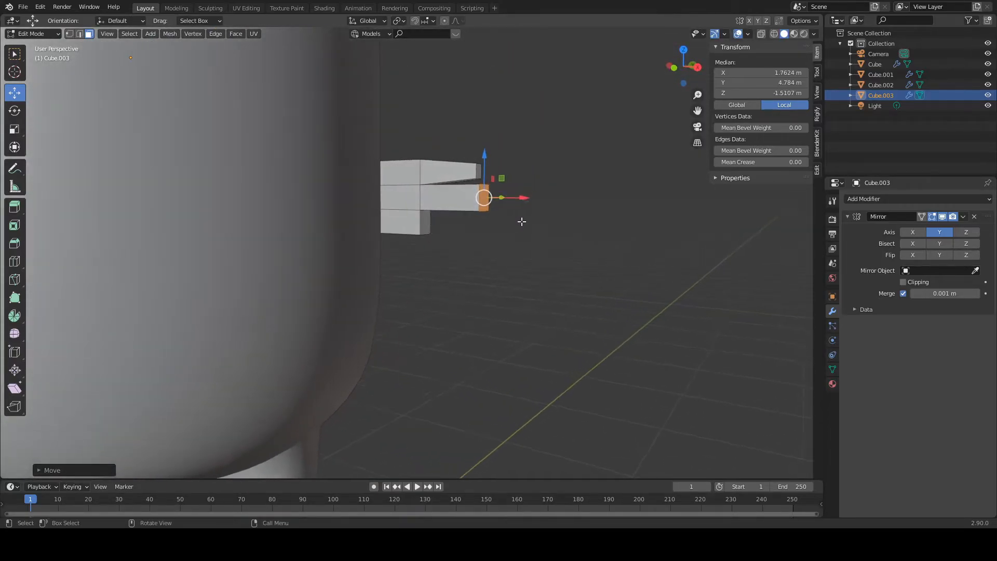
key("s")
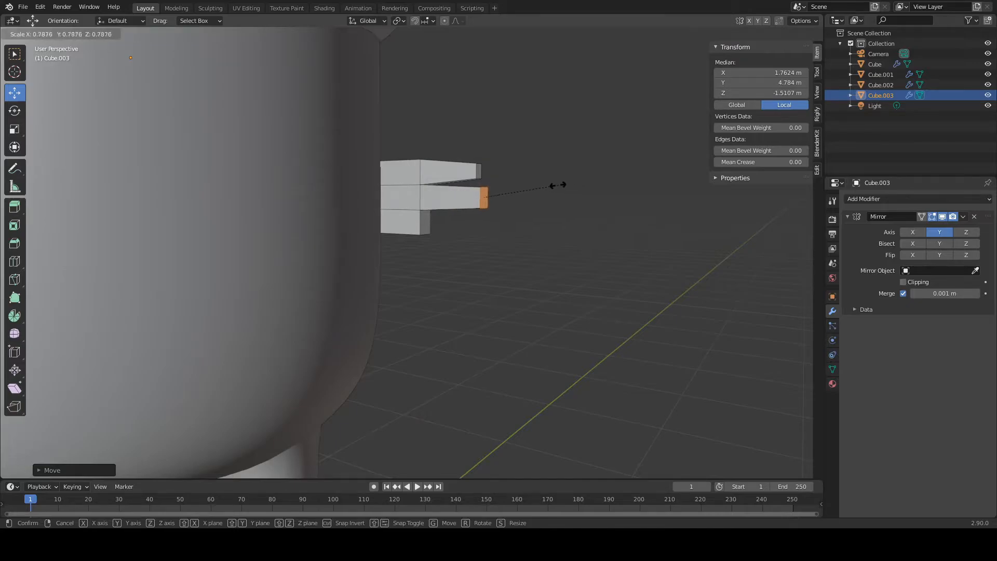
left_click(552, 185)
- Extrude the lowest front face along X to local X 1.458 m and scale its end down as a third finger
left_click_drag(463, 223, 506, 218)
key("s")
left_click(537, 155)
- Add two vertical loop cuts through the palm, at local X about -0.074 m and just behind the fingers at 0.506 m
middle_click_drag(479, 180, 368, 206)
key("ctrl+e")
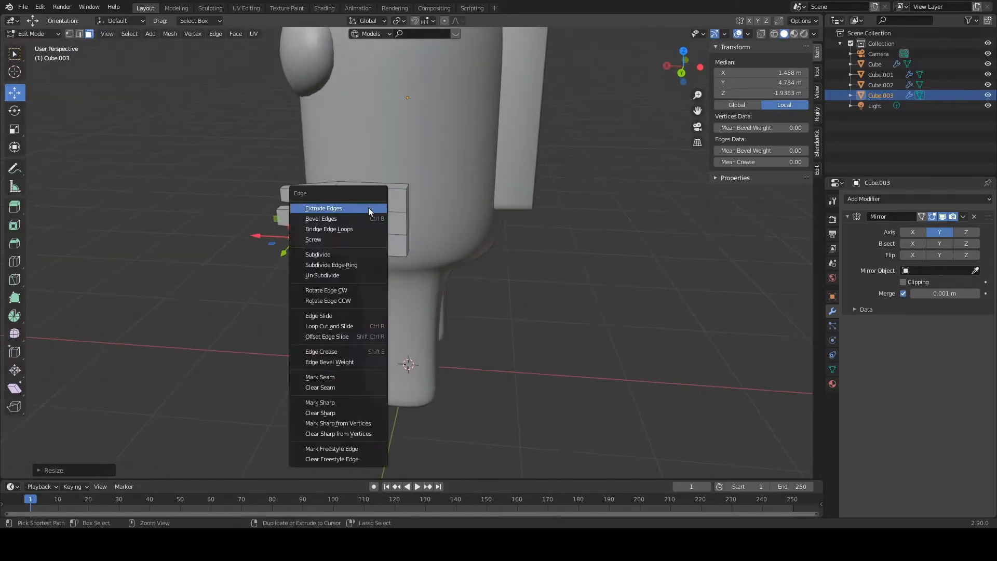
left_click(368, 199)
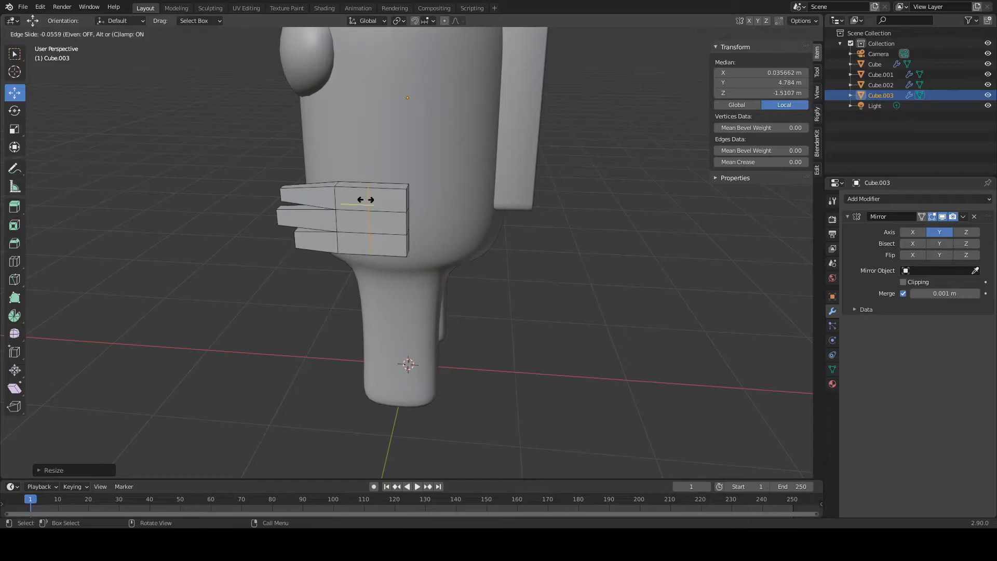
left_click(371, 200)
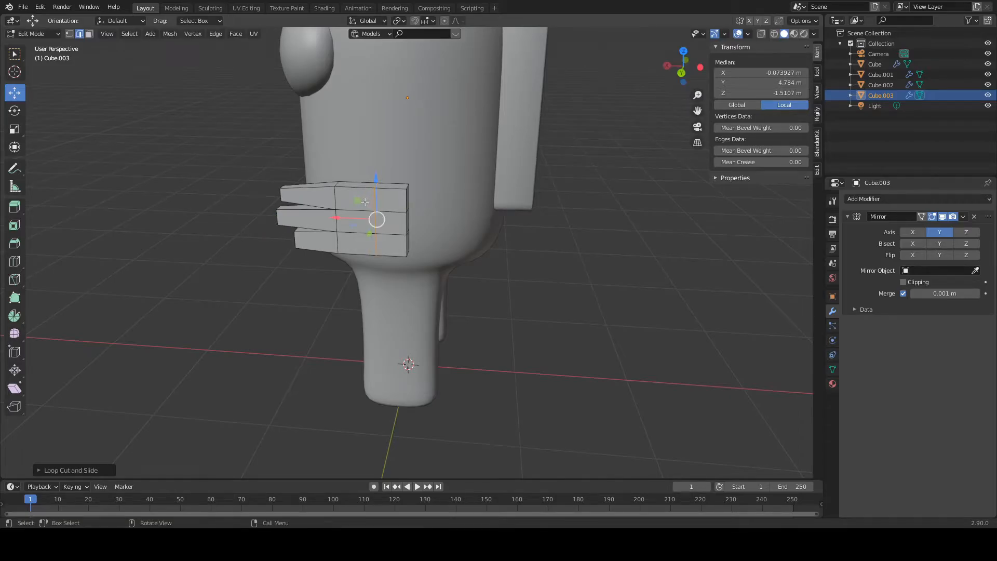
left_click(377, 219)
left_click(347, 206)
middle_click_drag(347, 206, 361, 208)
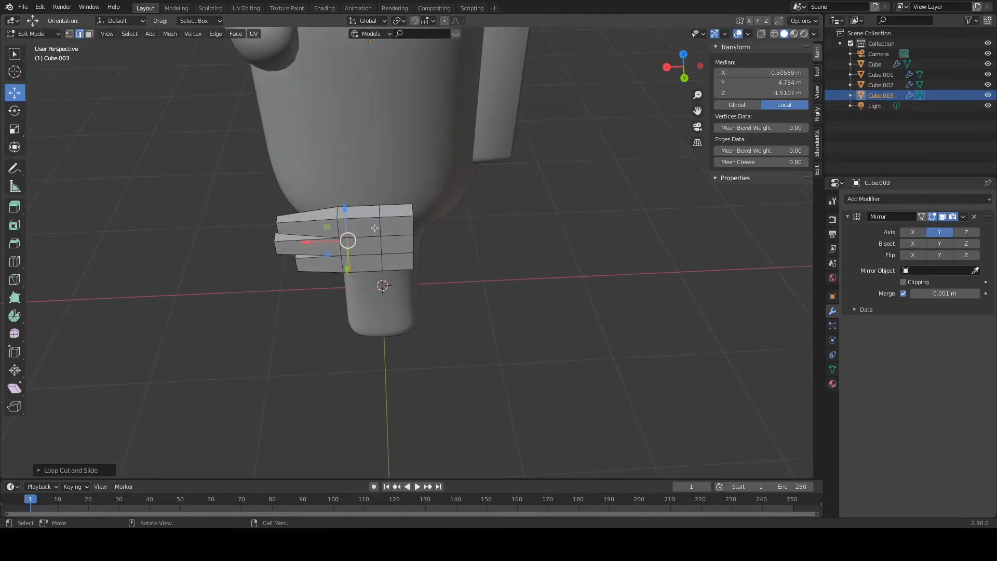
- Extrude the palm's upper face between the two vertical loops upward to local Z about 0.038 m as a thumb
left_click(90, 35)
left_click(363, 212)
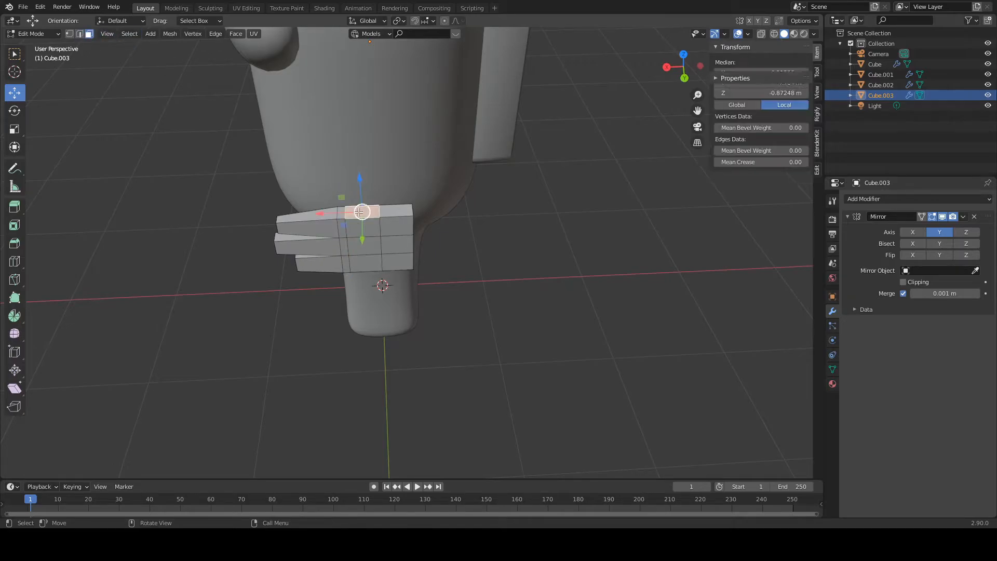
middle_click_drag(465, 256, 499, 236)
key("e")
right_click(416, 173)
left_click_drag(381, 158, 383, 156)
left_click(384, 200)
left_click(378, 196)
left_click(384, 200)
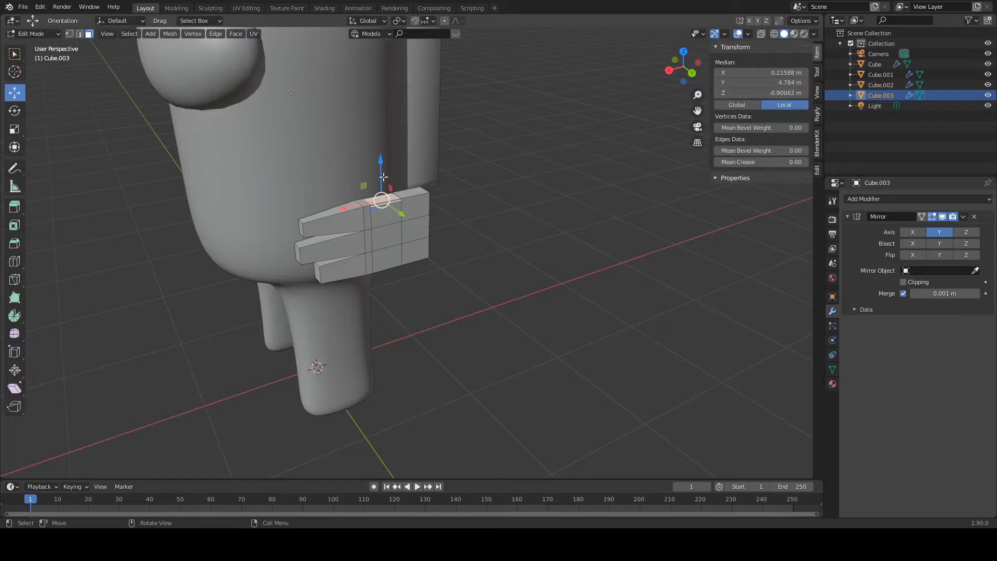
key("e")
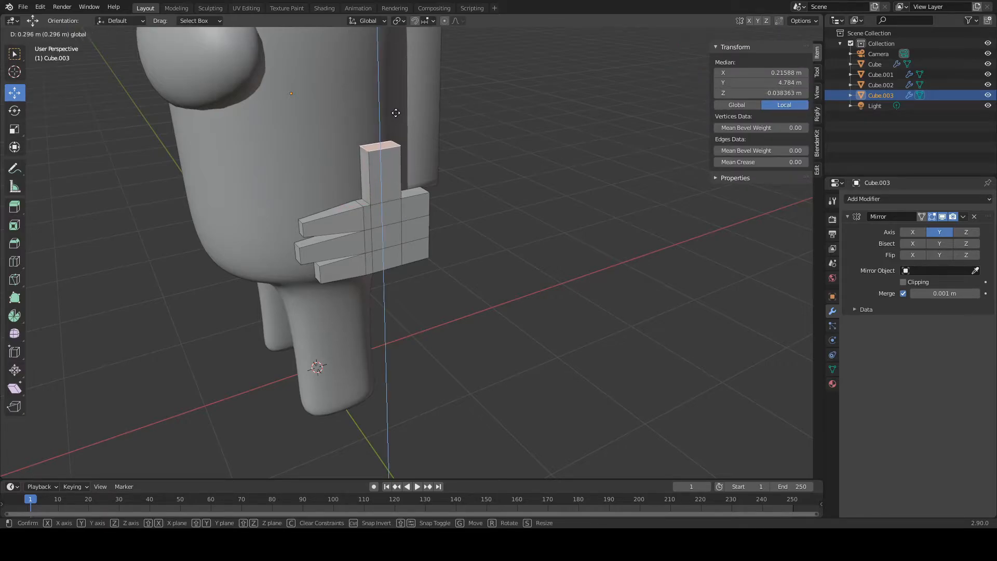
left_click(395, 113)
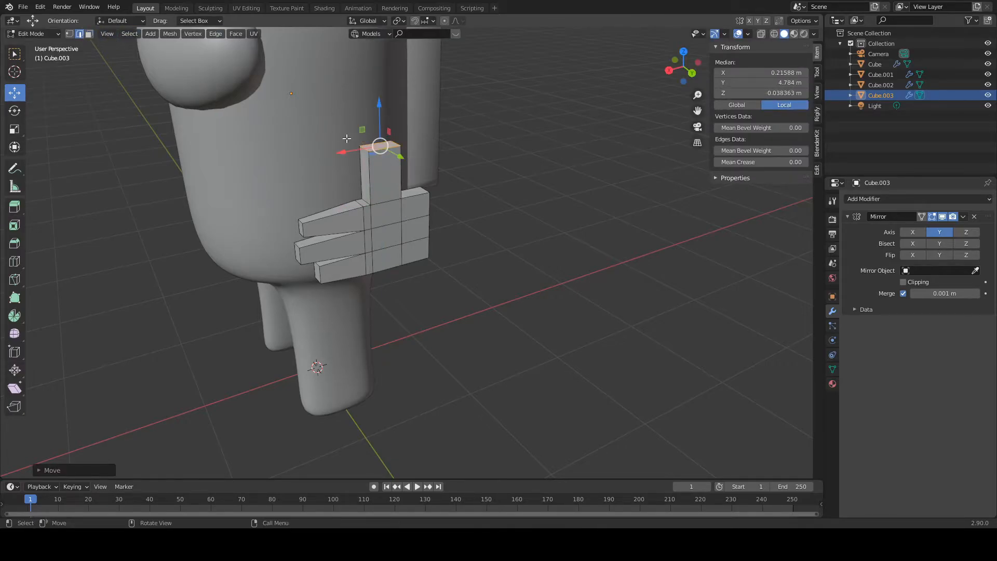
- Move the front edge of the thumb's tip back along X to local X about 0.184 m, tapering the thumb
key("g")
key("x")
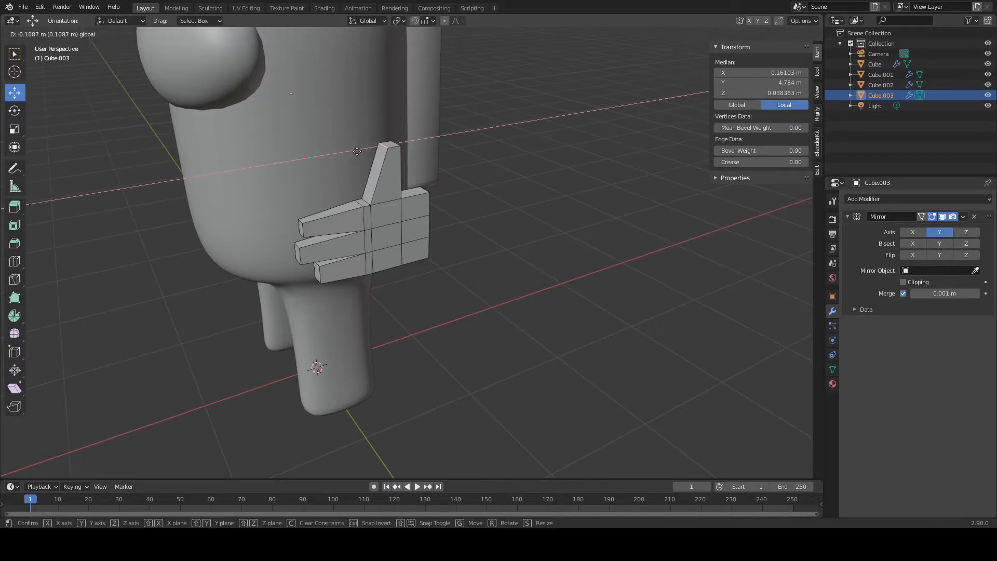
left_click(338, 148)
- Add a centred loop cut around the upper finger and adjust the loop's scale
middle_click_drag(390, 231, 339, 185)
key("ctrl+r")
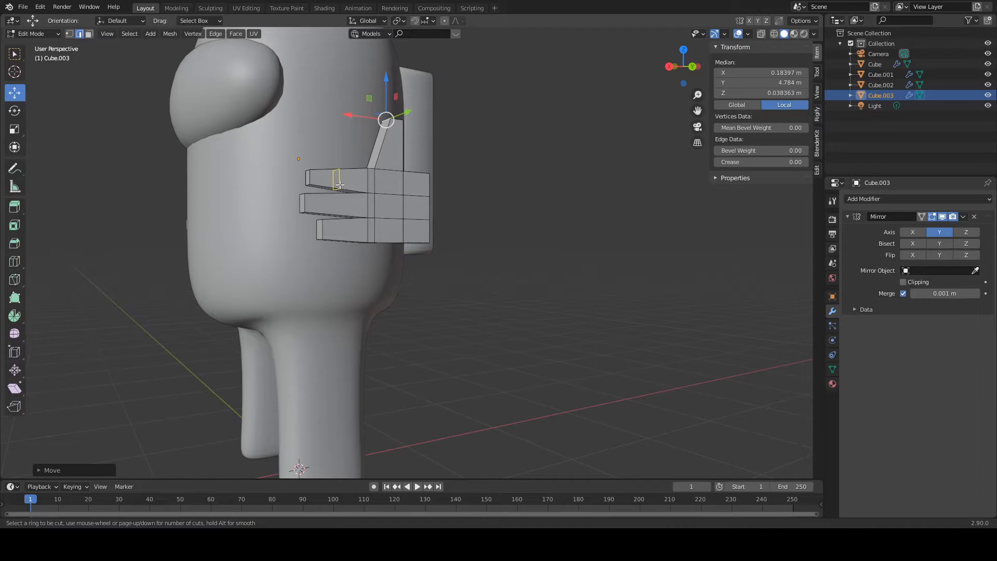
left_click(340, 185)
right_click(340, 185)
scroll(417, 174, "up", 2)
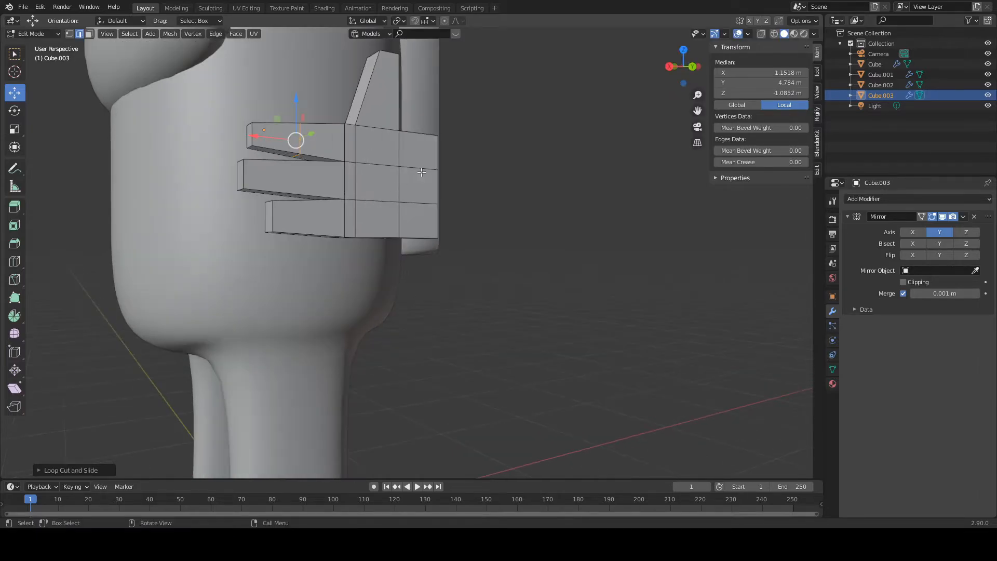
key("s")
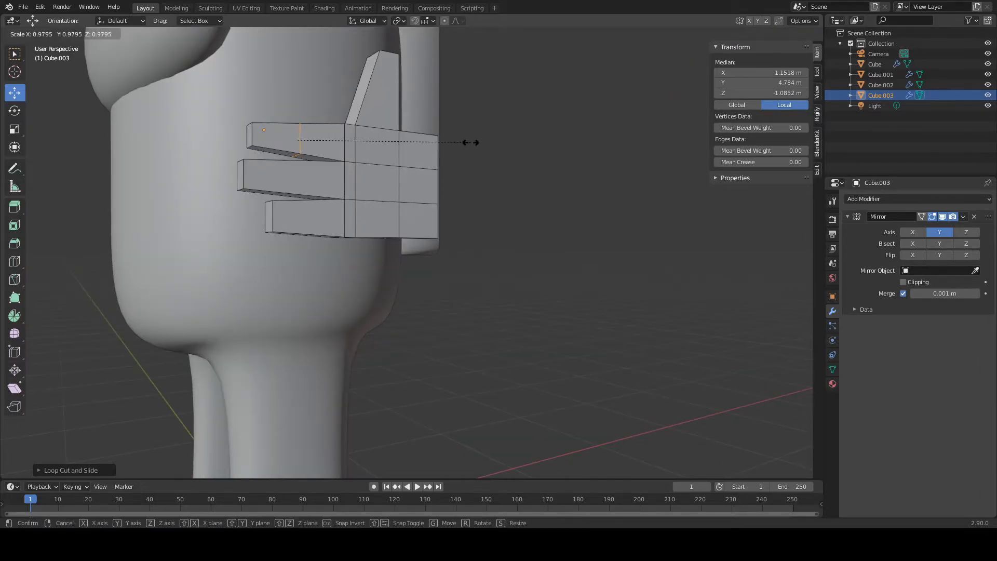
left_click(467, 142)
- Add a centred loop cut around the middle finger and adjust the loop's scale
left_click(308, 196)
mouse_move(308, 196)
middle_mouse_down()
mouse_move(308, 234)
mouse_move(314, 201)
middle_mouse_up()
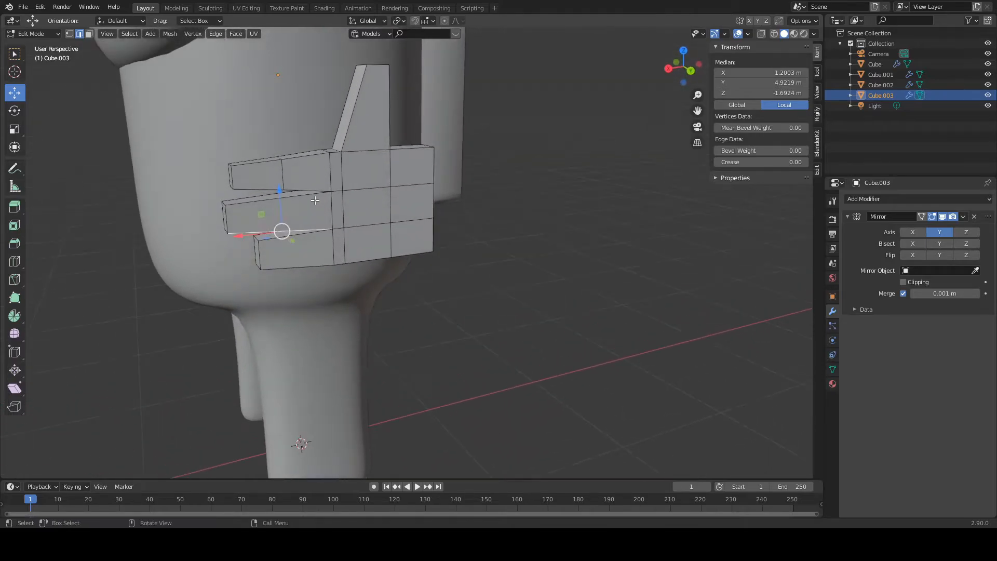
left_click(259, 212)
right_click(261, 212)
key("s")
left_click(420, 185)
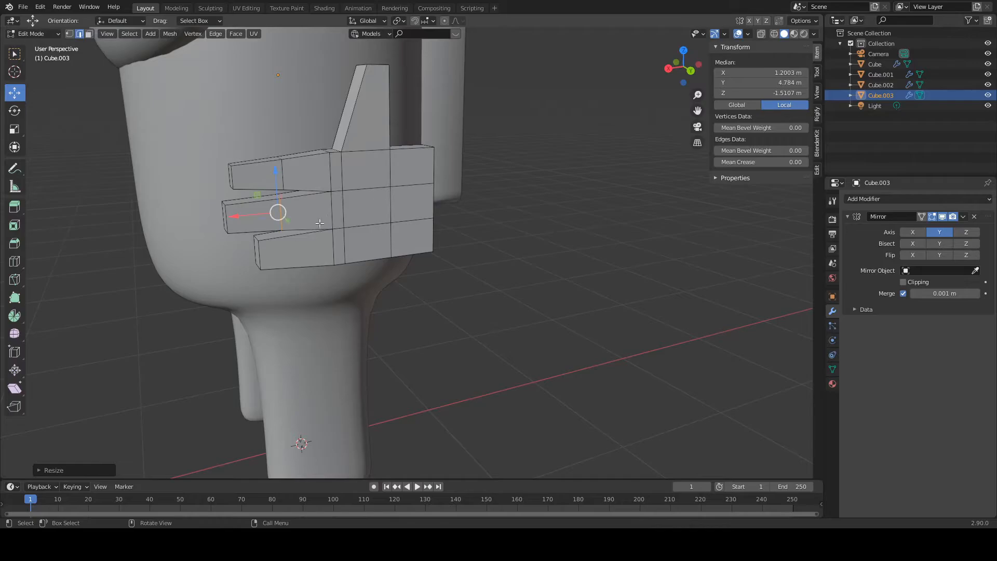
- Add a centred loop cut around the lowest finger and adjust the loop's scale
key("ctrl+e")
key("Escape")
key("ctrl+r")
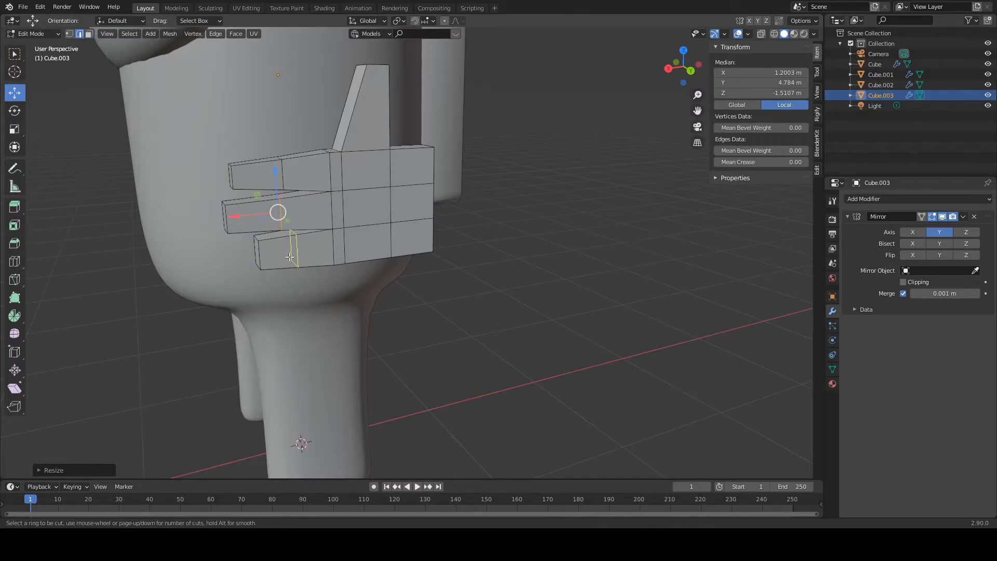
left_click(301, 257)
right_click(292, 255)
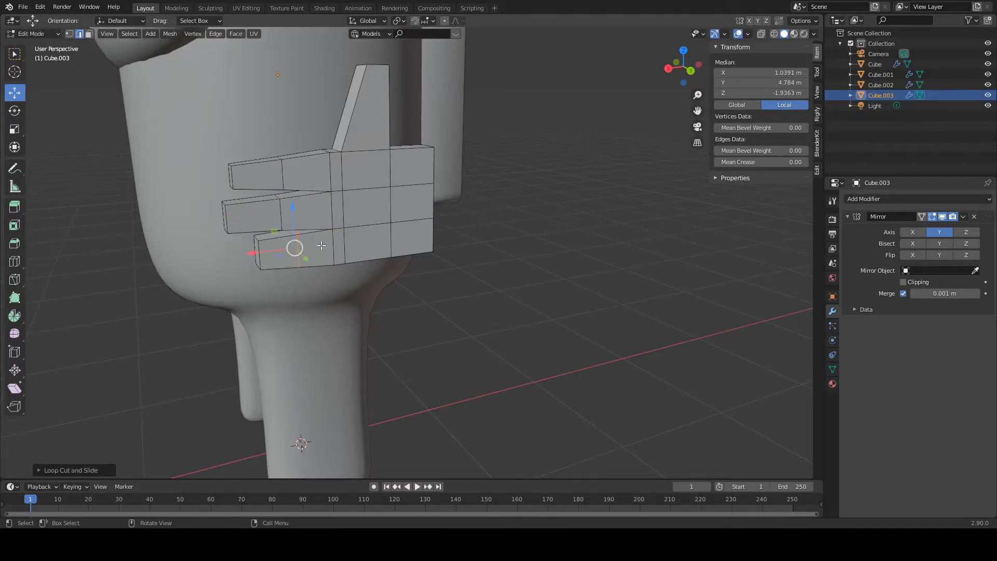
key("s")
left_click(539, 191)
- Add a centred loop cut around the thumb and adjust the loop's scale
key("Tab")
middle_click_drag(539, 191, 322, 162)
key("Tab")
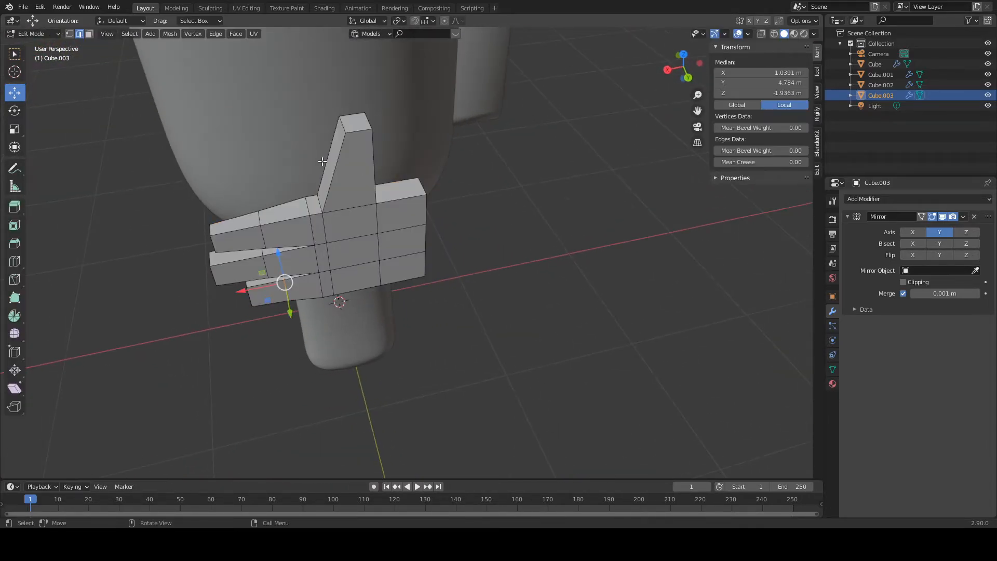
key("ctrl+r")
left_click(370, 171)
right_click(370, 171)
key("s")
left_click(484, 138)
- Return to Object Mode and add a Subdivision Surface modifier to the hand
key("Tab")
middle_click_drag(489, 146, 519, 125)
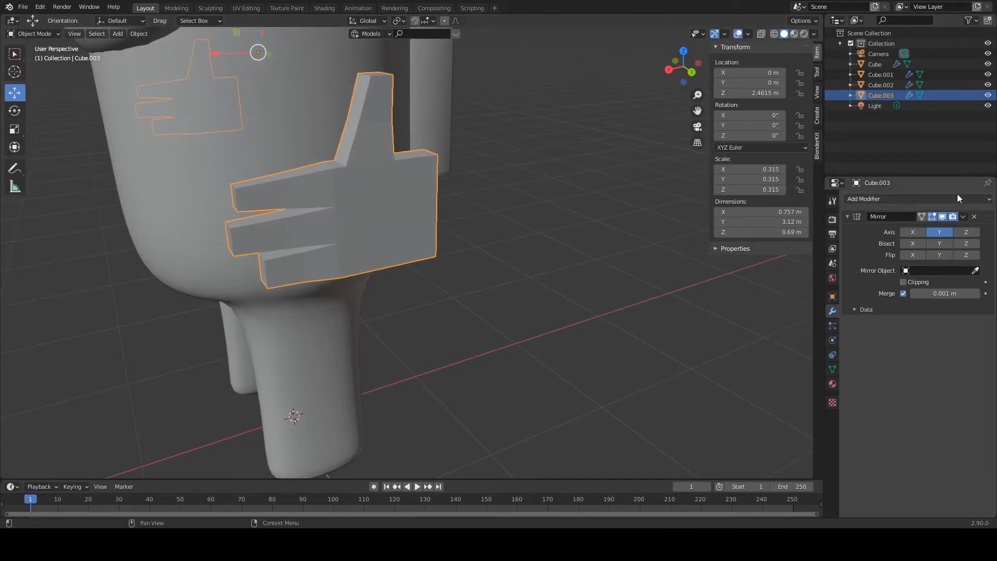
left_click(900, 200)
left_click(799, 371)
- Push the central face on the palm's inner side into the hand along Y to local Y 4.7265 m
middle_click_drag(505, 240, 641, 239)
key("Tab")
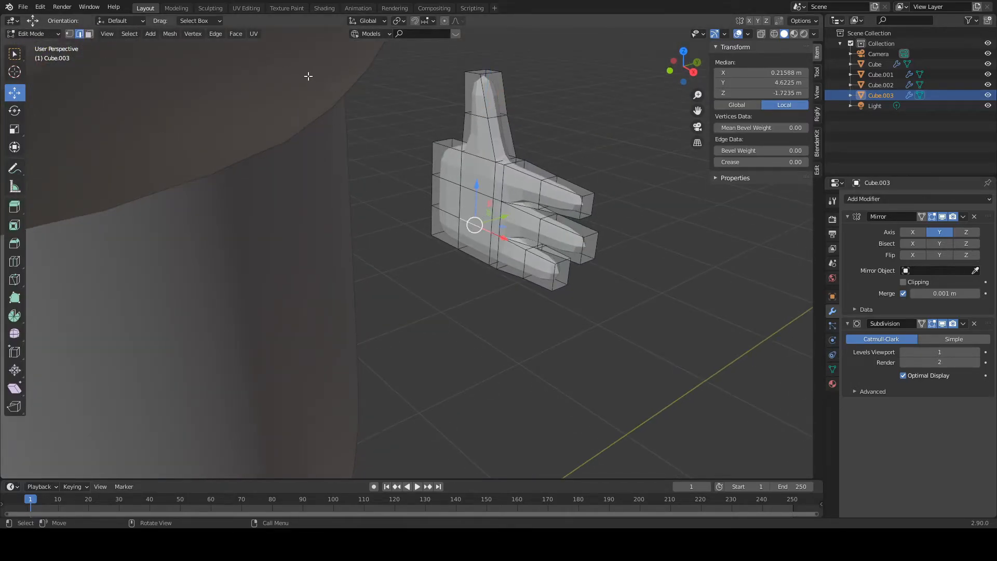
left_click(90, 34)
left_click(472, 207)
middle_click_drag(473, 207, 508, 223)
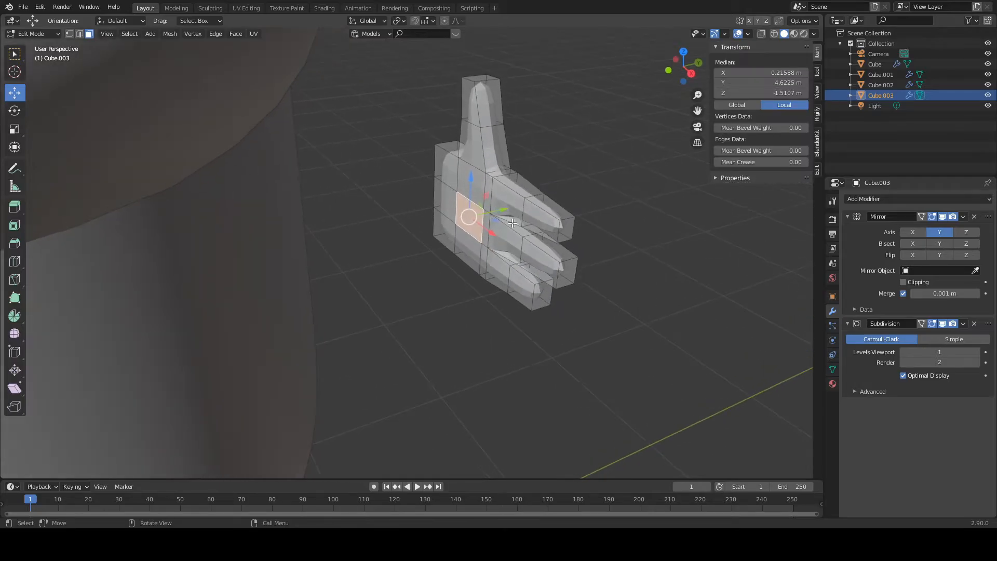
left_click_drag(505, 212, 513, 210)
key("Tab")
middle_click_drag(515, 209, 494, 184)
key("Tab")
left_click_drag(493, 191, 500, 193)
- Shade the hand smooth in Object Mode and set its Subdivision viewport level to 2
middle_click_drag(499, 193, 852, 258)
key("Tab")
right_click(423, 177)
left_click(423, 177)
left_click(974, 350)
middle_click_drag(405, 215, 778, 317)
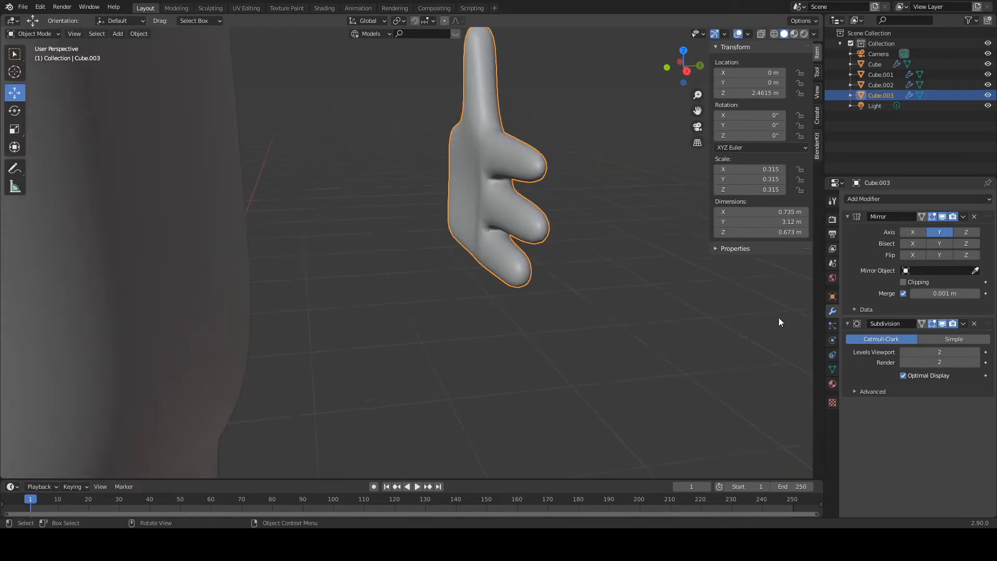
- Turn off Auto Smooth in the hand mesh's normals settings
left_click(832, 370)
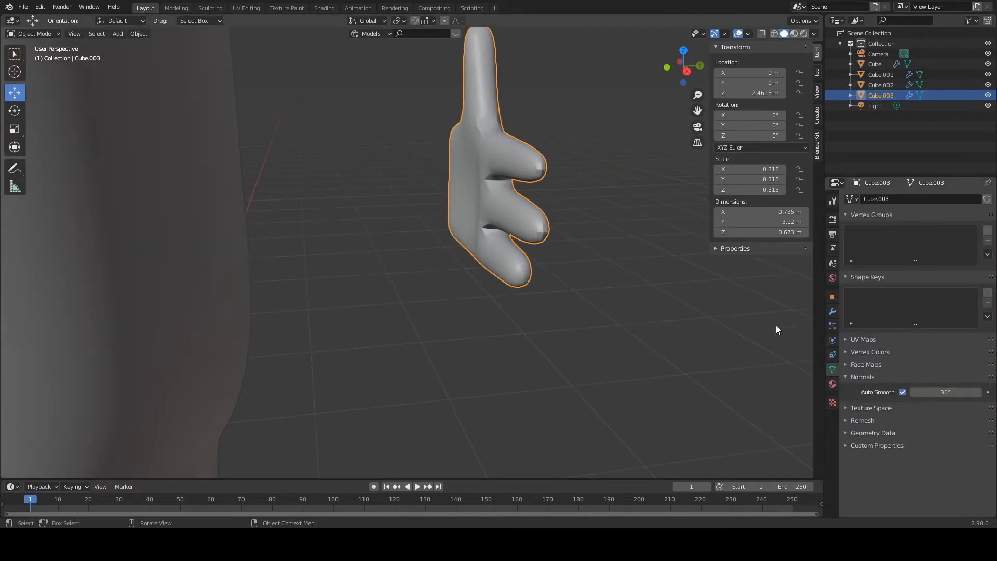
left_click(903, 392)
middle_click_drag(571, 312, 381, 216)
scroll(374, 204, "up", 4)
scroll(352, 187, "down", 2)
middle_click_drag(351, 180, 431, 269)
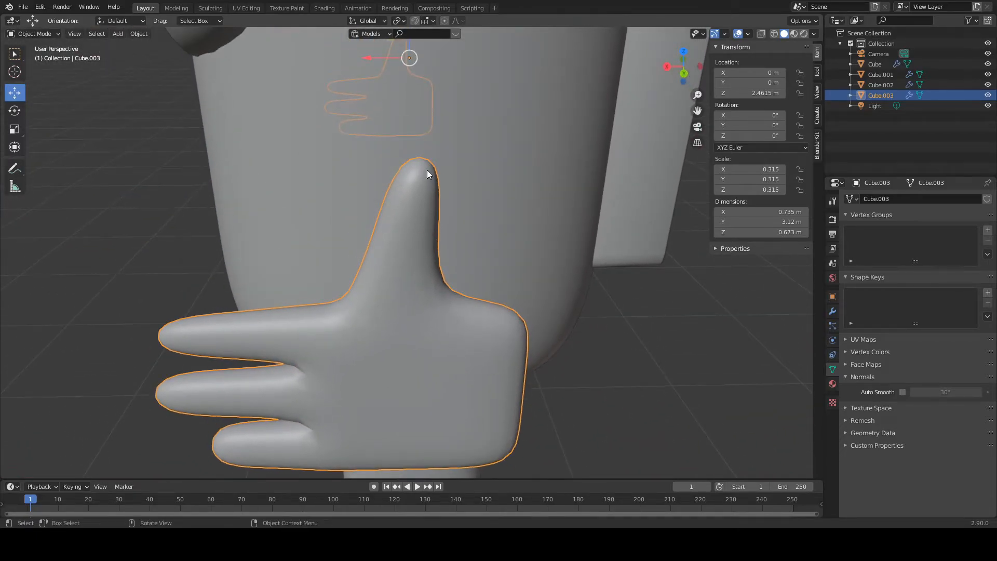
- Add a loop cut around the upper part of the thumb, slid to local Z about -0.14 m
key("Tab")
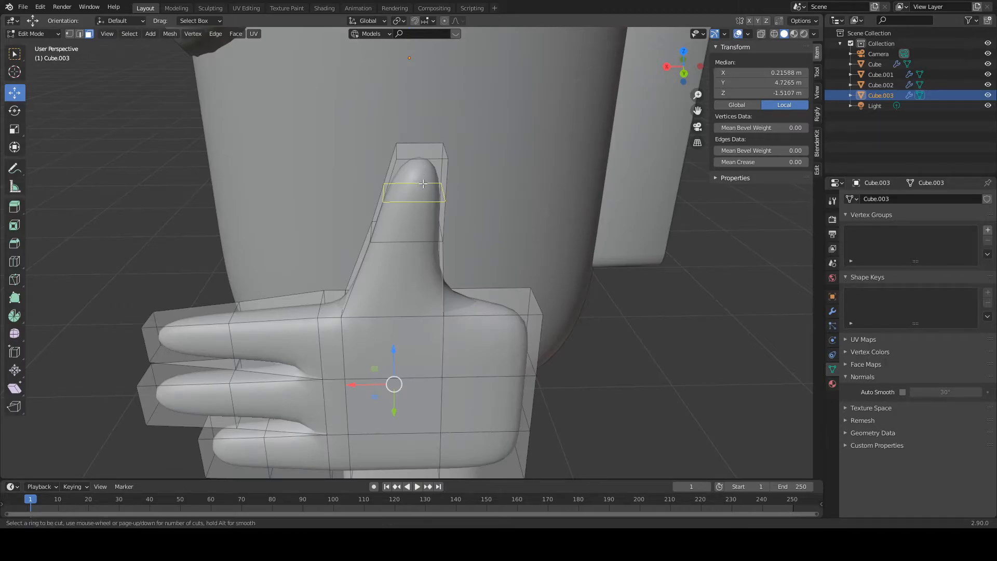
left_click(422, 184)
left_click(427, 176)
scroll(356, 281, "down", 3)
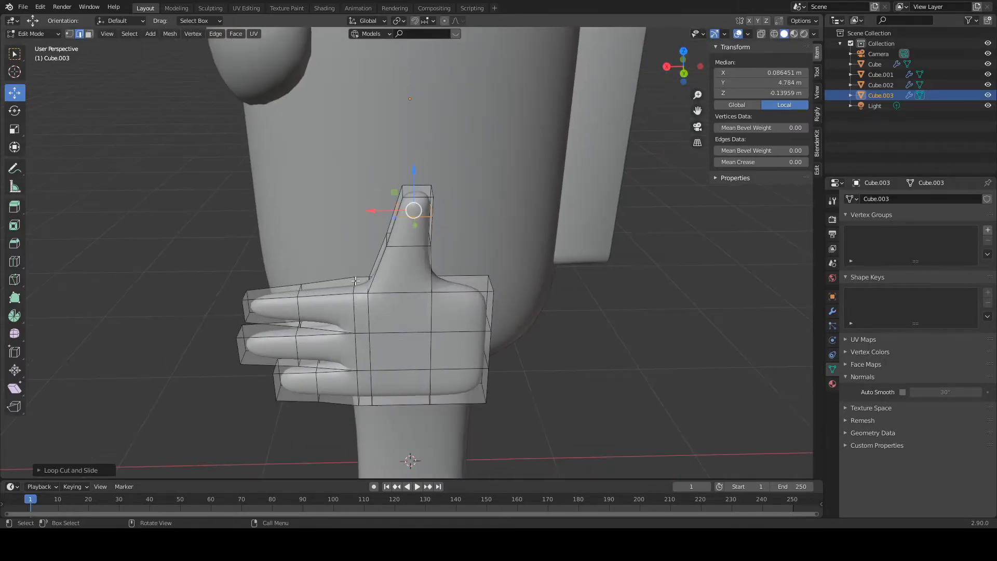
- Add a loop cut near the tip of the upper finger, slid to local X about 1.474 m
middle_click_drag(361, 280, 453, 213, "shift")
scroll(453, 213, "up", 2)
key("ctrl+r")
left_click(397, 193)
left_click(378, 195)
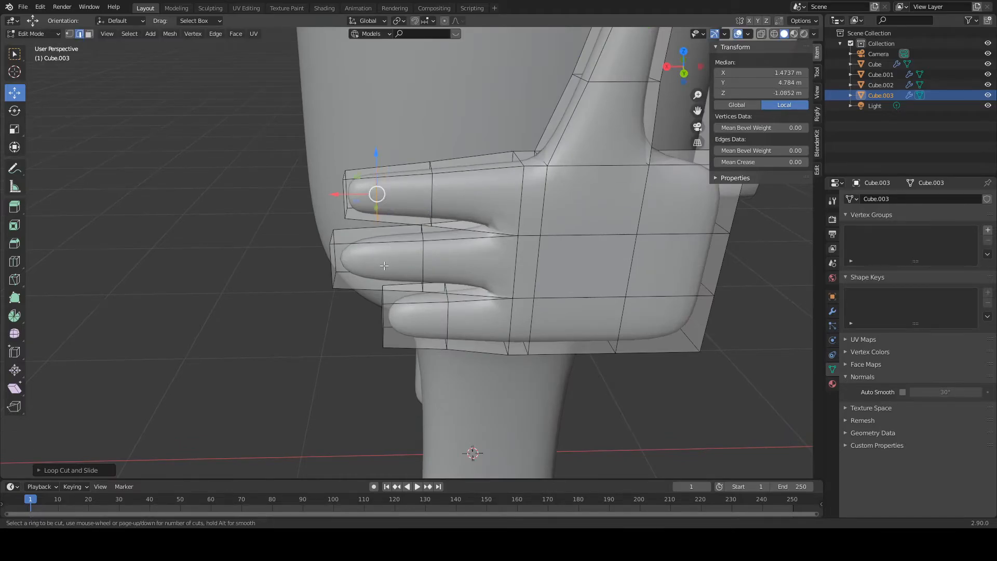
- Add loop cuts near the tips of the middle and lower fingers, sliding the lower one to local X about 1.324 m
left_click(368, 239)
left_click(362, 255)
key("ctrl+r")
left_click(419, 322)
left_click(406, 318)
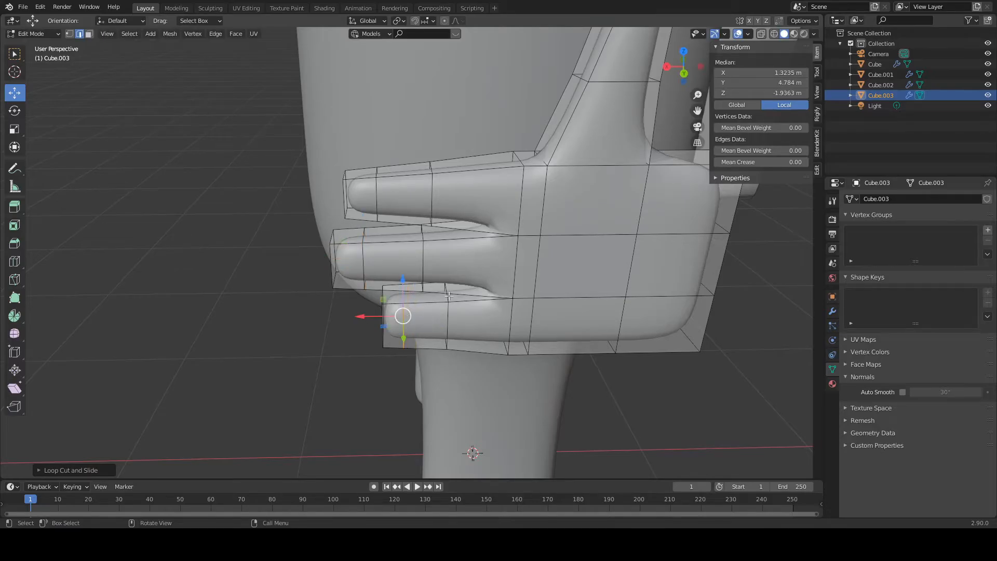
key("Tab")
- Rotate the hands object about 42.1° around the global Y axis so the fingers point downward
scroll(454, 293, "down", 2)
middle_click_drag(454, 293, 684, 235)
scroll(684, 234, "down", 2)
middle_click_drag(576, 287, 365, 322)
key("Tab")
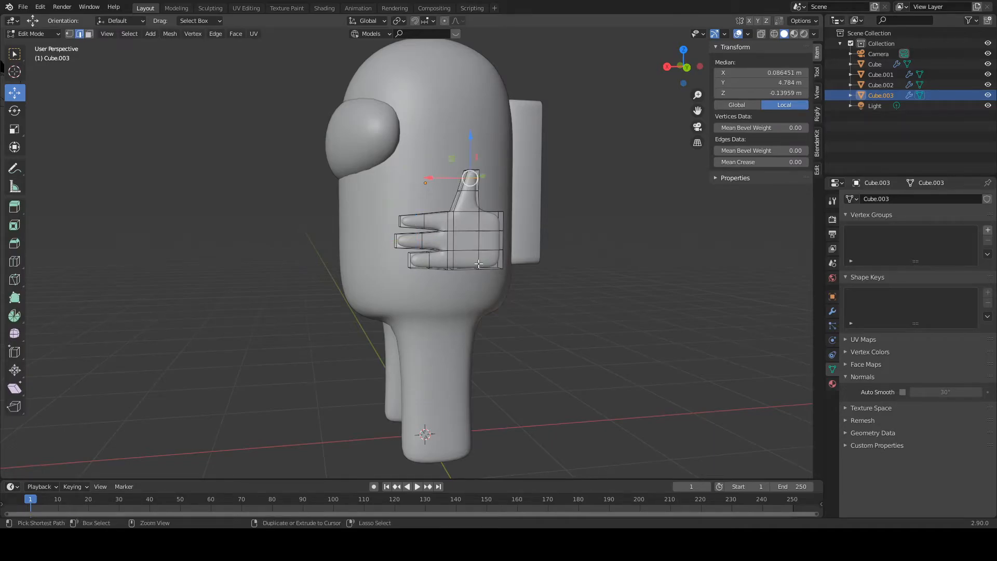
key("Tab")
middle_click_drag(500, 248, 453, 243)
scroll(508, 260, "down", 2)
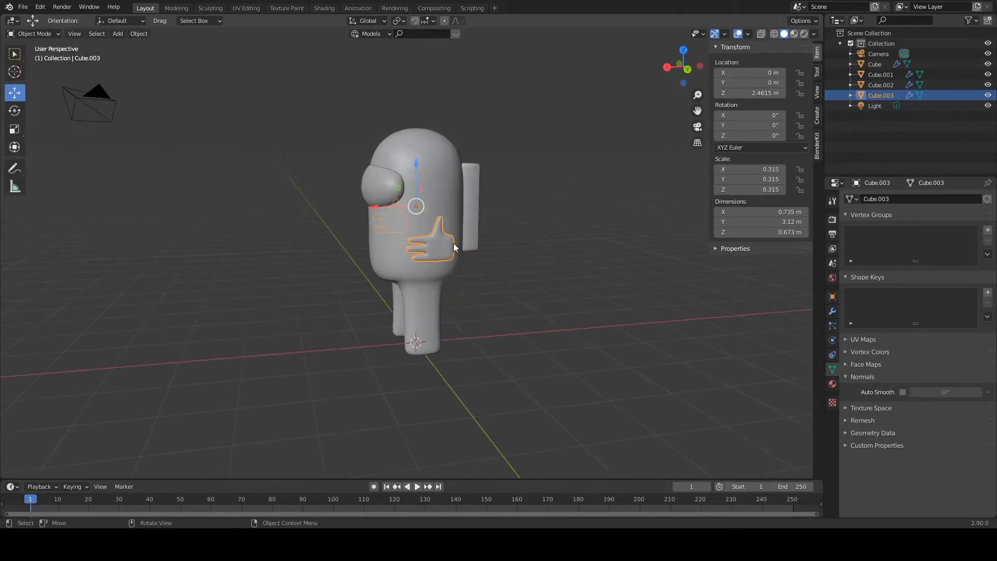
key("r")
key("x")
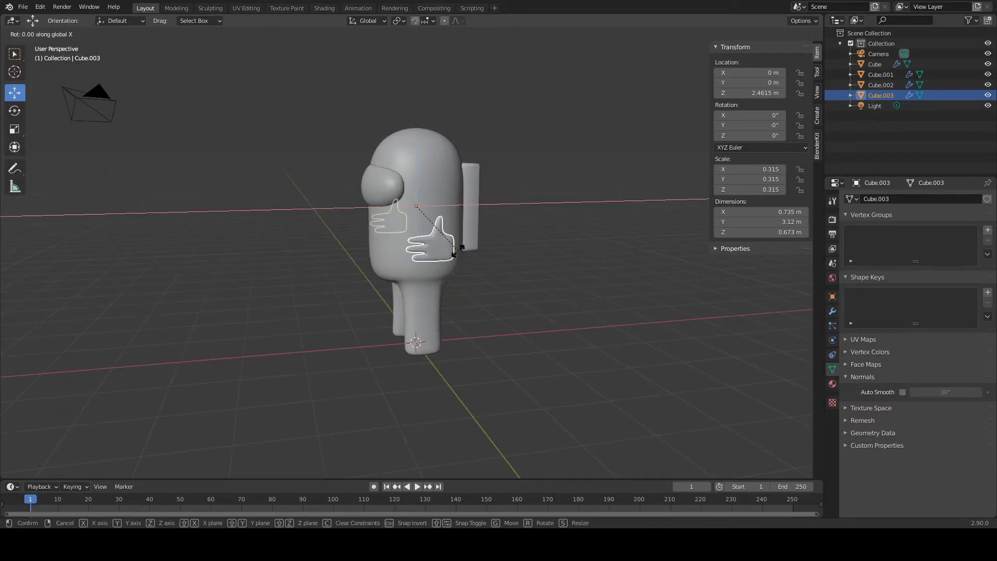
key("y")
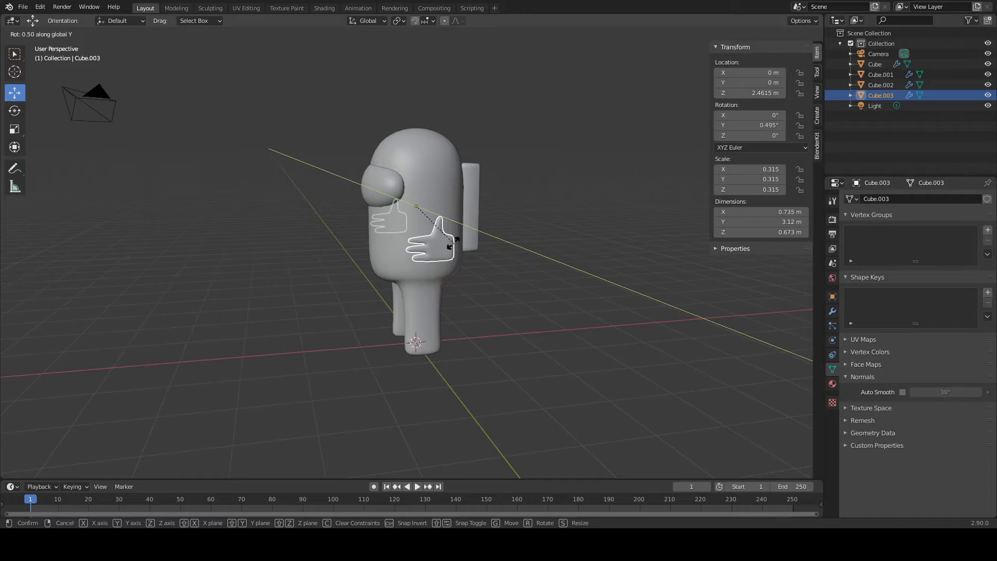
left_click(456, 238)
middle_click_drag(446, 243, 534, 218)
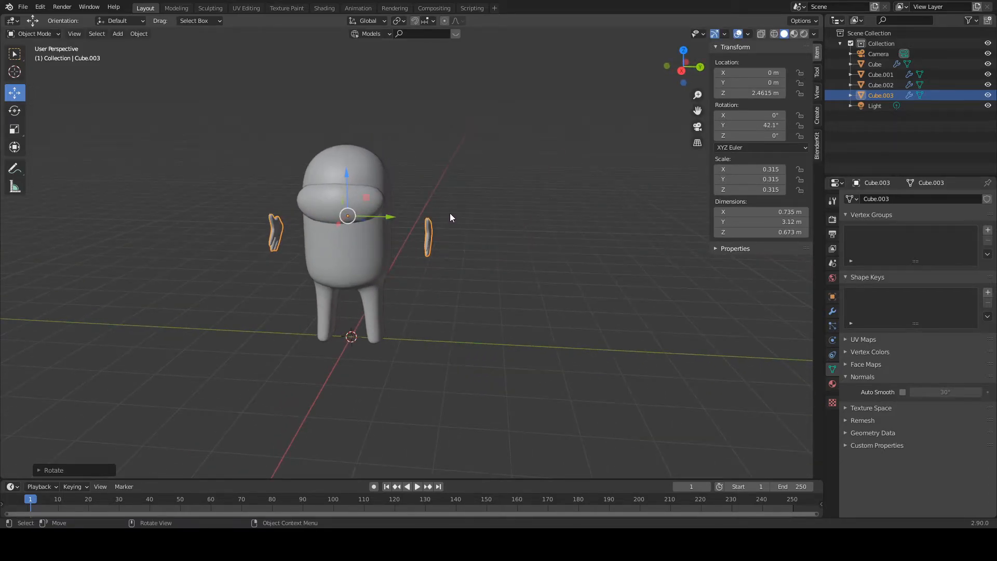
- Move the hand mesh inward toward the body in Edit Mode, to local Y about 3.90 m
scroll(449, 214, "up", 2)
key("Tab")
left_click_drag(462, 229, 440, 231)
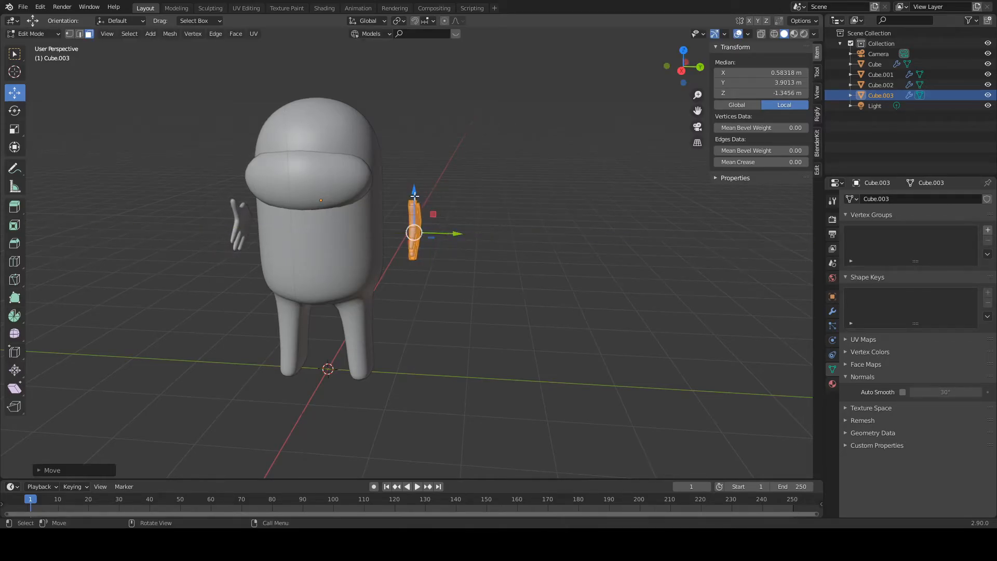
key("Tab")
- Move the hands object forward along the global X axis to about 0.296 m
middle_click_drag(525, 227, 431, 211)
left_click_drag(414, 203, 399, 201)
middle_click_drag(460, 210, 592, 223)
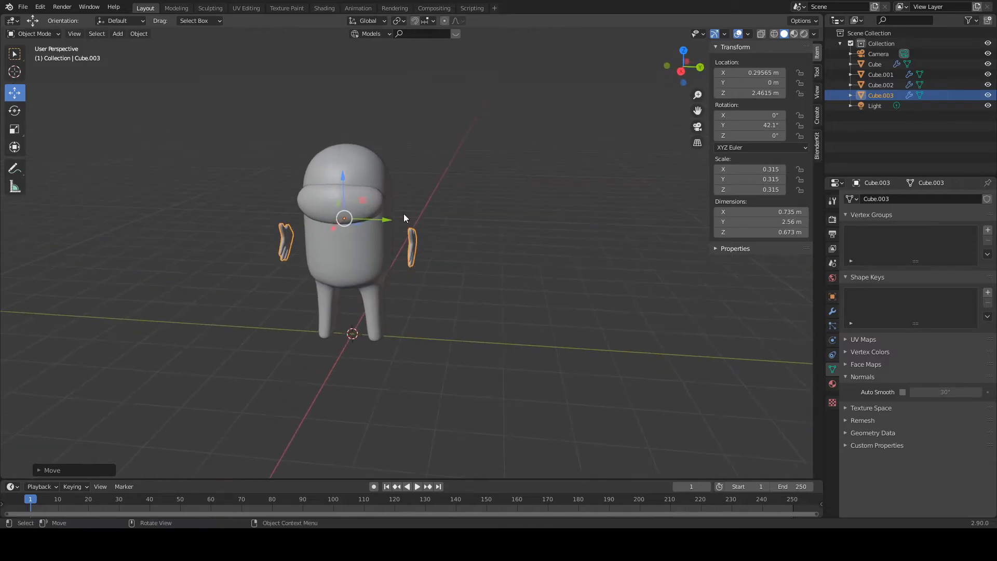
- Examine the placement and shape of both hands against the body from several angles
key("Tab")
middle_click_drag(508, 229, 429, 220)
key("Tab")
scroll(432, 211, "up", 3)
scroll(312, 192, "down", 1)
scroll(314, 193, "up", 3)
middle_click_drag(316, 194, 406, 191)
middle_click_drag(273, 223, 320, 244)
scroll(492, 254, "up", 4)
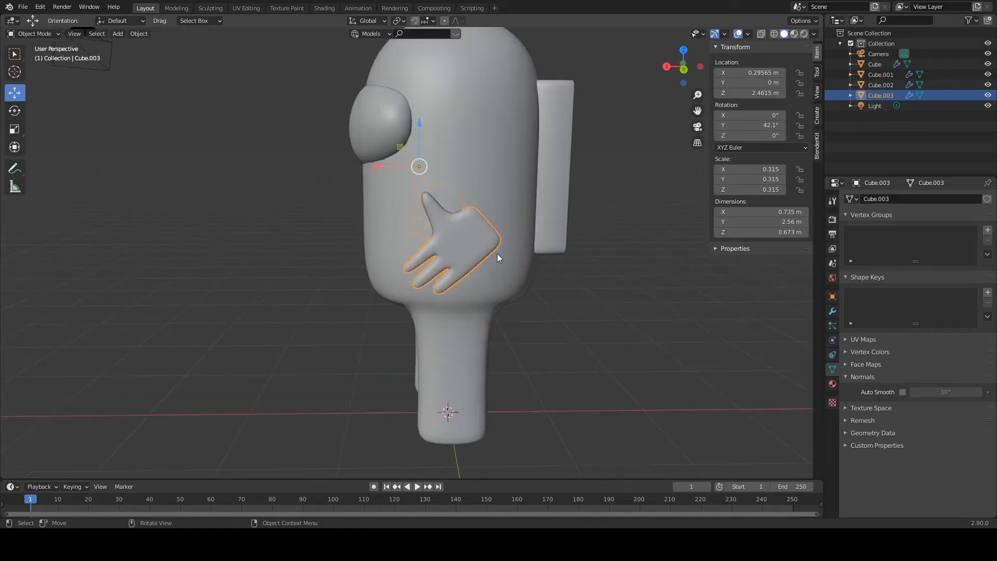
scroll(492, 255, "down", 6)
mouse_move(488, 221)
middle_mouse_down()
mouse_move(641, 250)
mouse_move(493, 237)
middle_mouse_up()
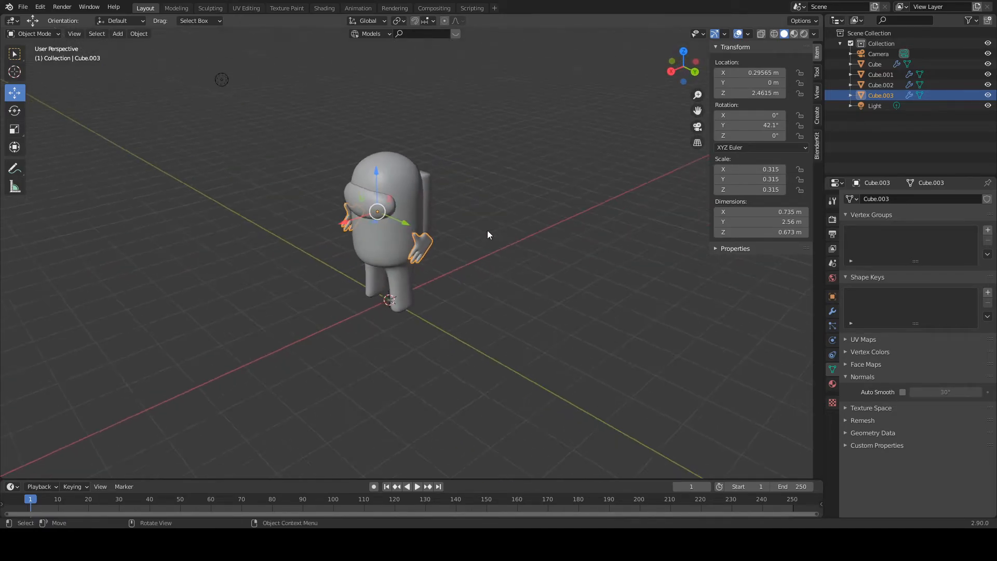
- Add a mesh plane beneath the character and scale it up uniformly to about 15.4
key("Escape")
key("shift+a")
mouse_move(494, 208)
left_click(531, 209)
scroll(417, 257, "down", 3)
key("s")
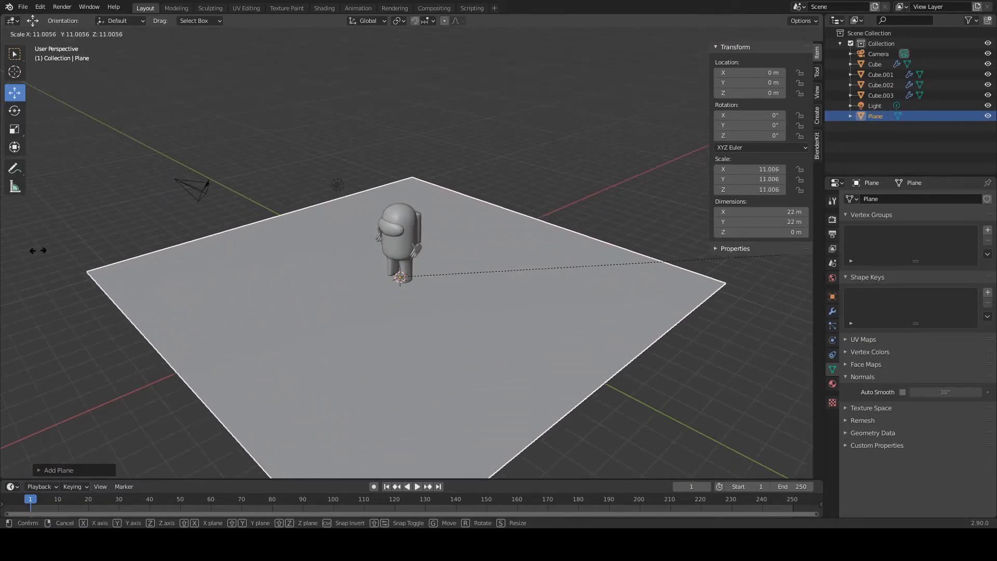
left_click(167, 241)
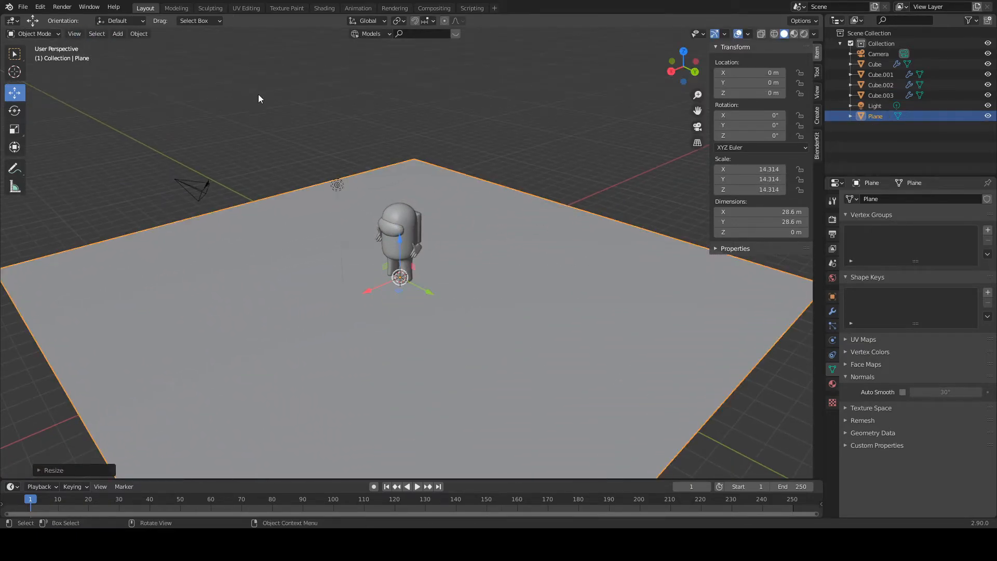
scroll(405, 156, "down", 3)
middle_click_drag(405, 156, 544, 152)
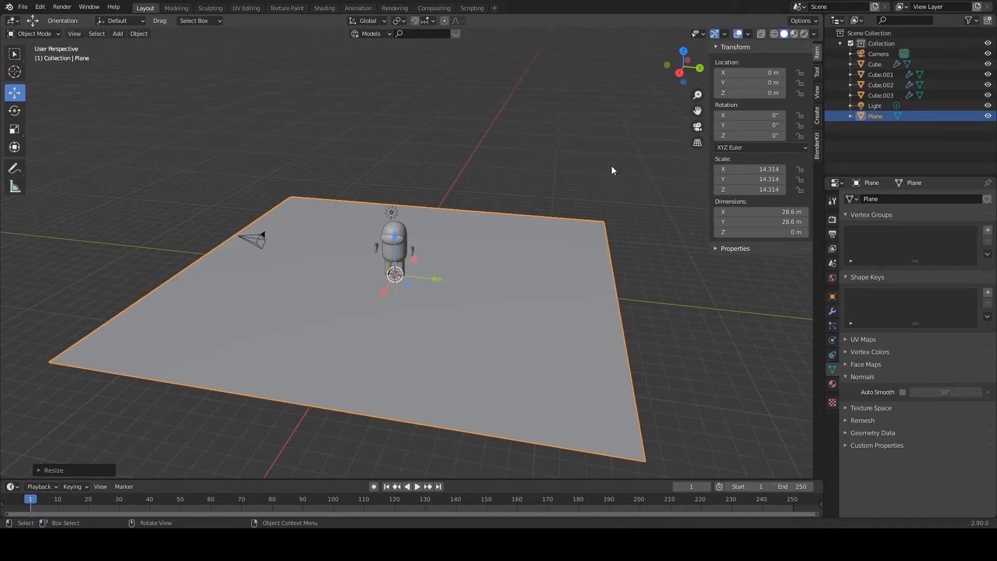
key("s")
left_click(575, 165)
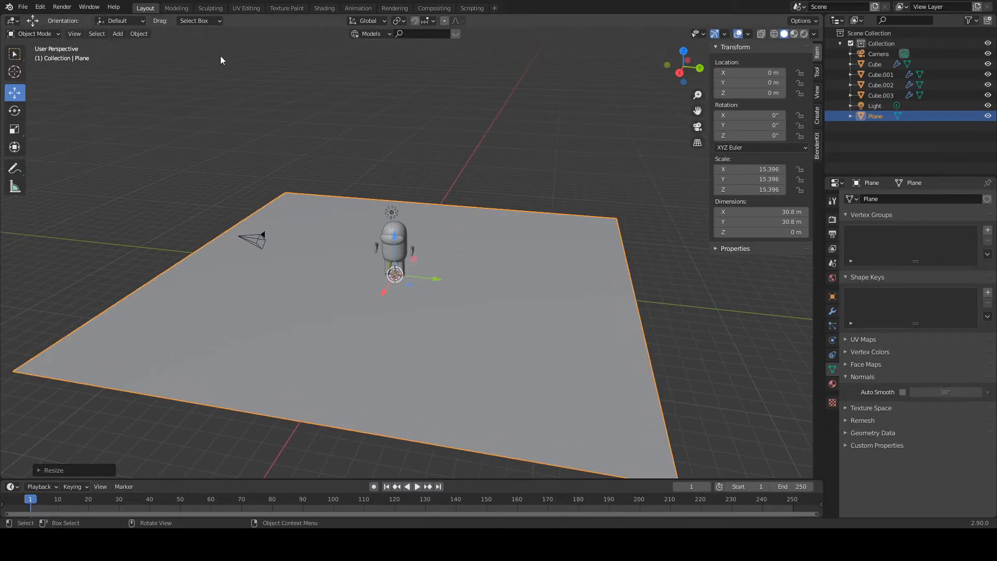
- Extrude the plane's back and two side edges straight up along Z about 18.9 m to form three walls
scroll(429, 179, "up", 3)
scroll(109, 139, "down", 3)
key("Tab")
left_click(81, 37)
left_click(166, 277)
left_click(647, 337, "ctrl")
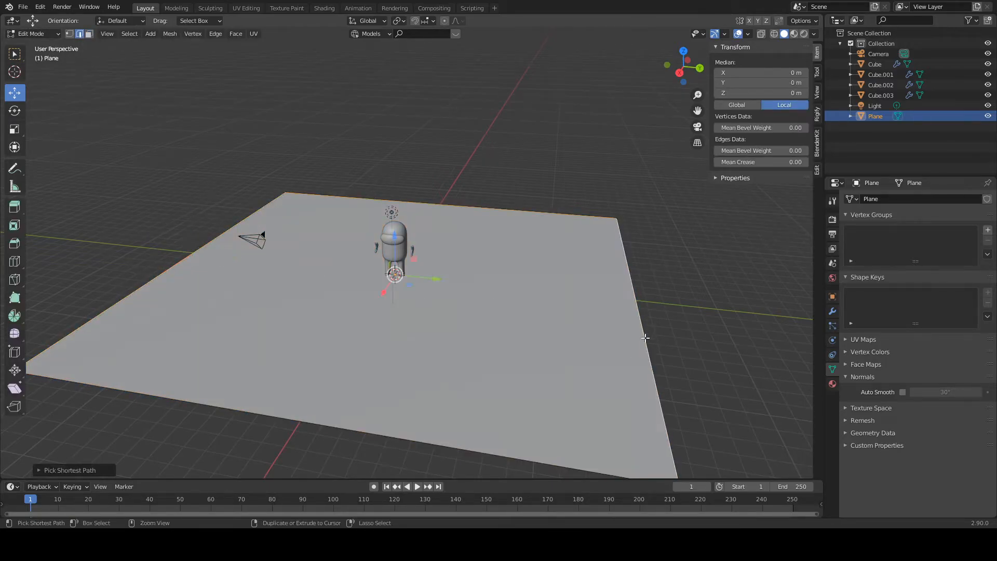
middle_click_drag(432, 204, 459, 193)
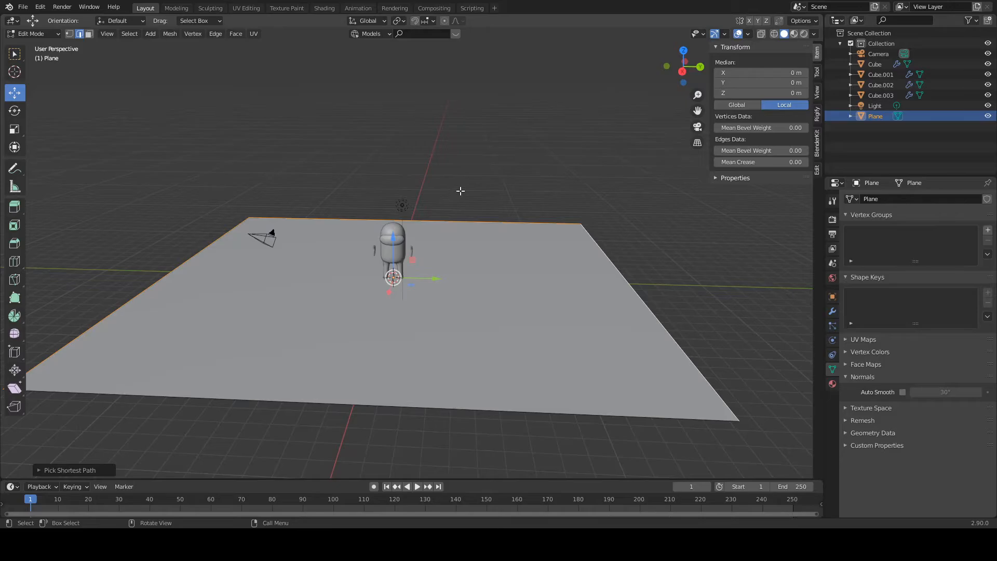
key("e")
key("z")
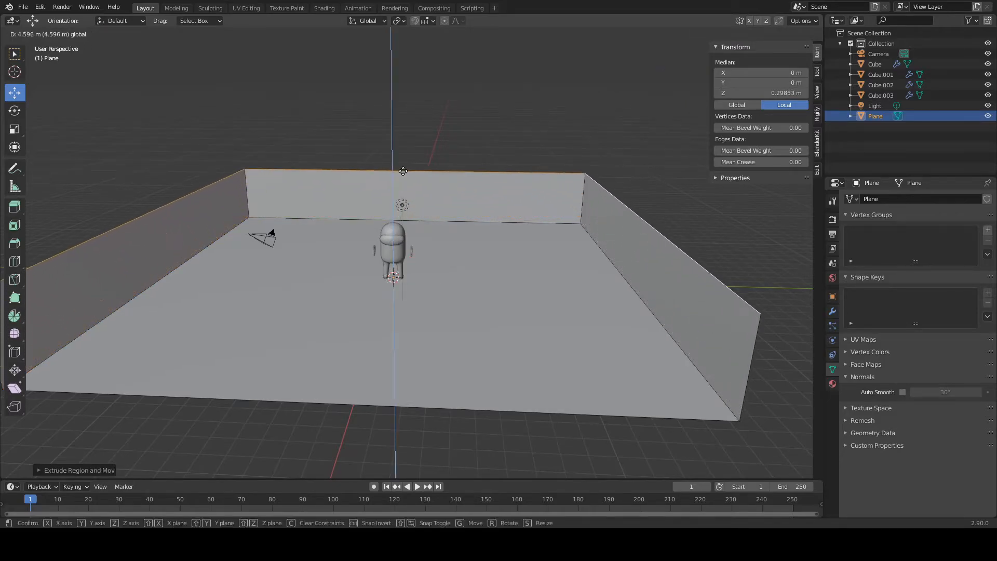
left_click(390, 380)
- Bevel the three edges where the floor meets the walls with 7 segments and a width of about 0.074 m
left_click(275, 213)
left_click(228, 239, "shift")
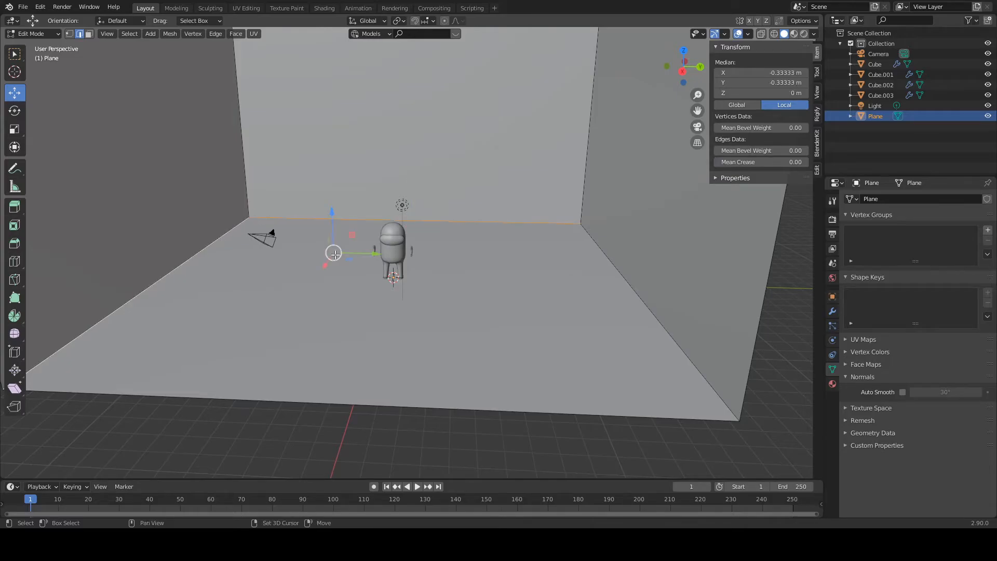
left_click(638, 294, "shift")
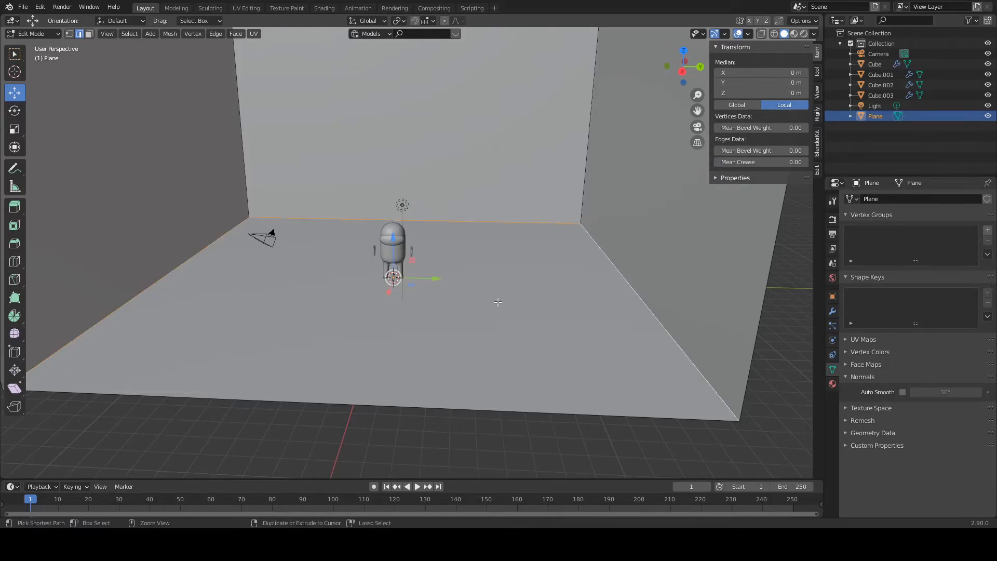
key("ctrl+b")
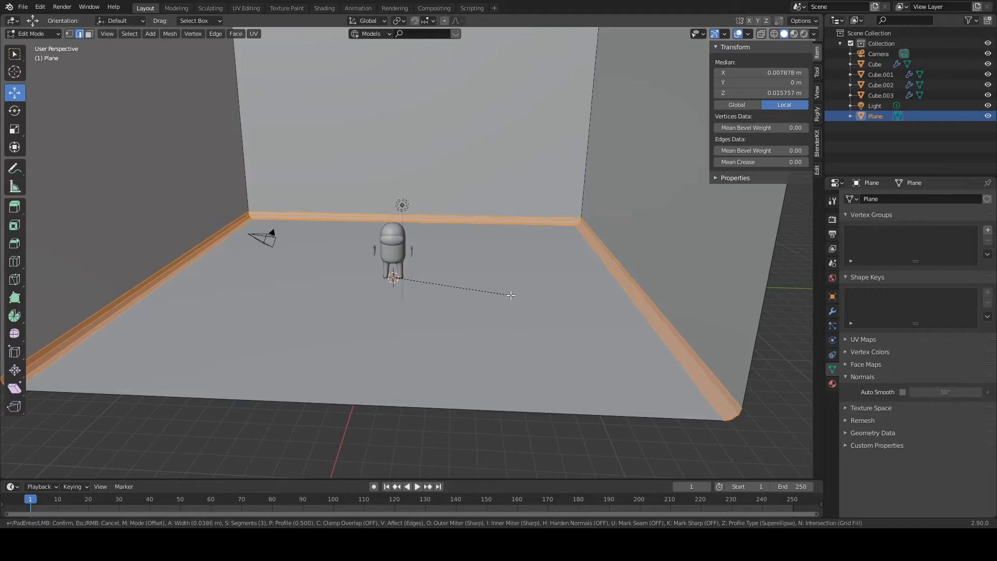
scroll(513, 293, "up", 3)
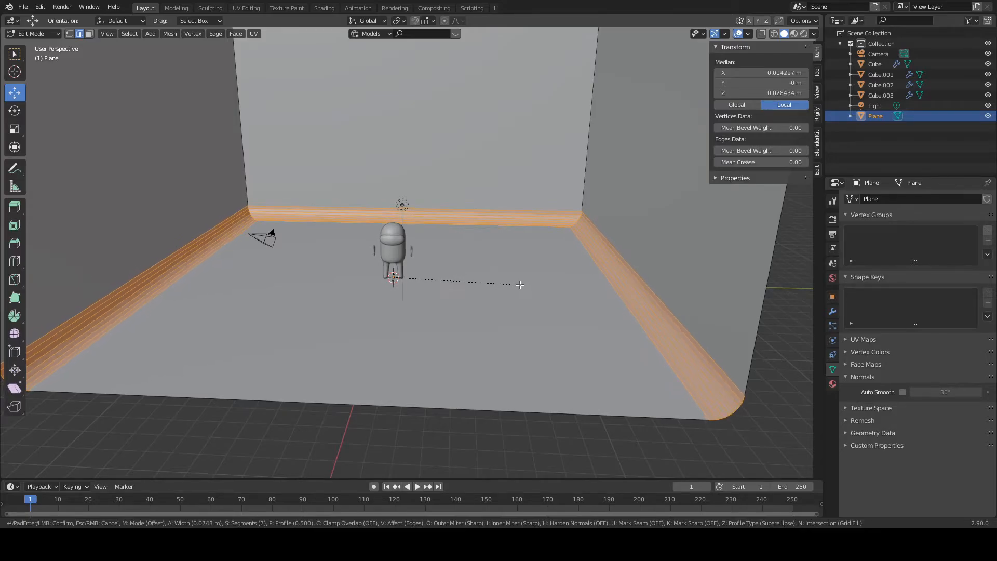
left_click(523, 284)
- Shade the floor-and-walls backdrop smooth in Object Mode
left_click(611, 312)
middle_click_drag(610, 312, 536, 305)
key("Tab")
right_click(588, 285)
left_click(580, 286)
- Try Auto Smooth at 30° on the backdrop's normals
left_click(903, 392)
scroll(699, 363, "up", 2)
middle_click_drag(670, 360, 643, 376)
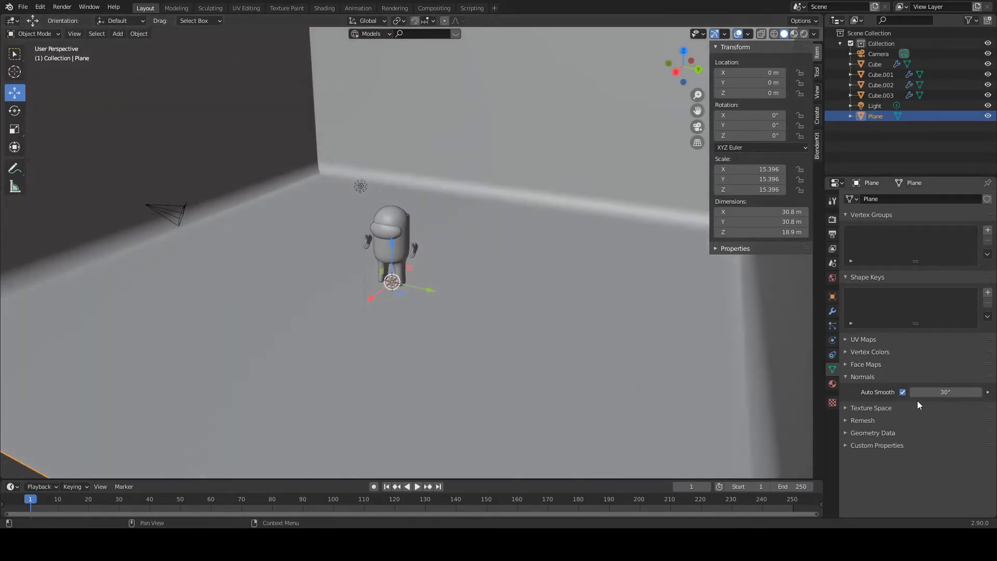
left_click(903, 392)
- Recalculate the normals of the entire backdrop mesh with Inside left off, and return to Object Mode
scroll(663, 361, "down", 8)
middle_click_drag(530, 347, 467, 291)
scroll(434, 275, "up", 3)
key("Tab")
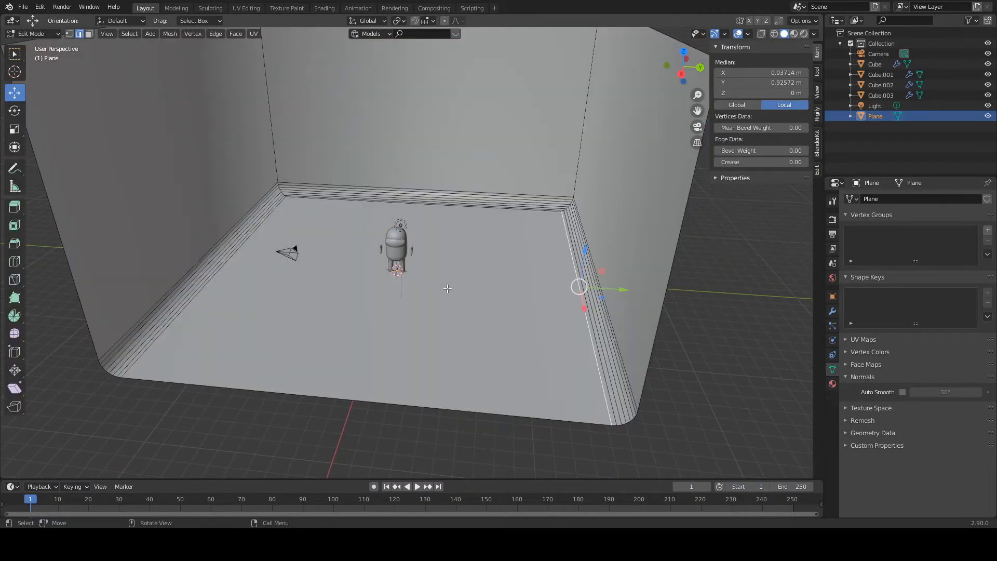
key("a")
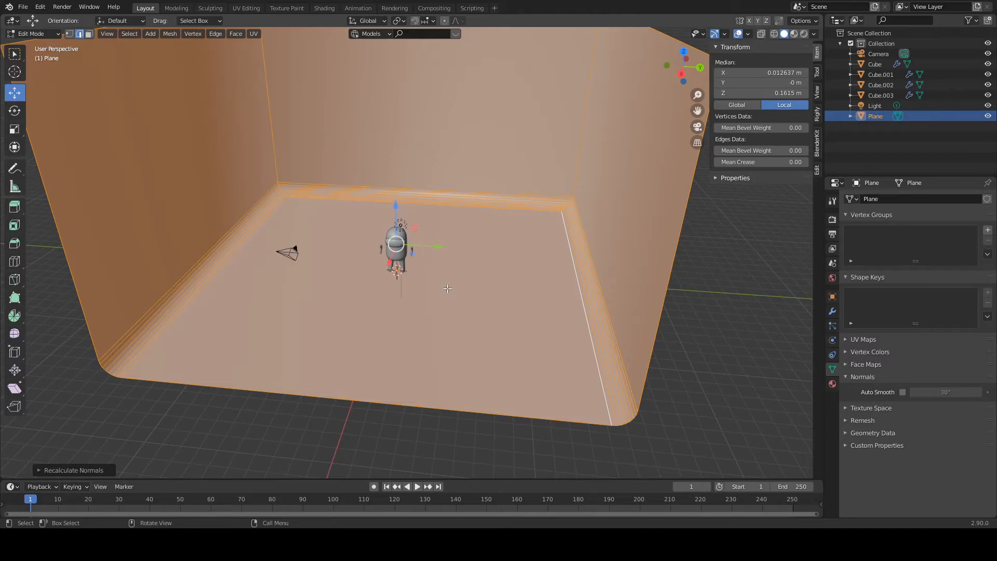
left_click(98, 470)
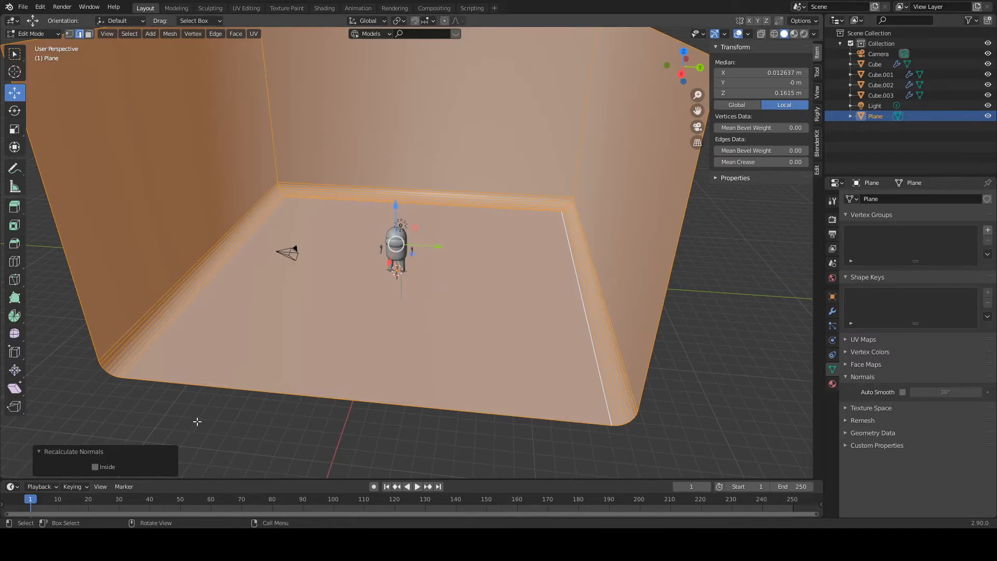
key("Tab")
- Align the scene camera to a right orthographic view facing the character's visor
middle_click_drag(359, 424, 410, 409)
scroll(388, 401, "up", 8)
scroll(546, 317, "down", 6)
scroll(516, 322, "up", 3)
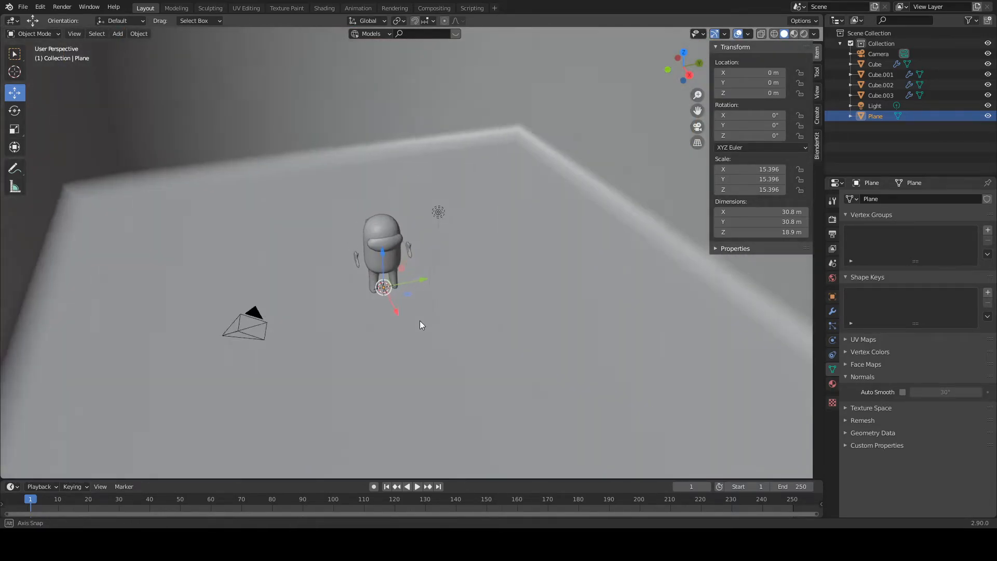
middle_click_drag(424, 322, 406, 314)
scroll(446, 268, "up", 4)
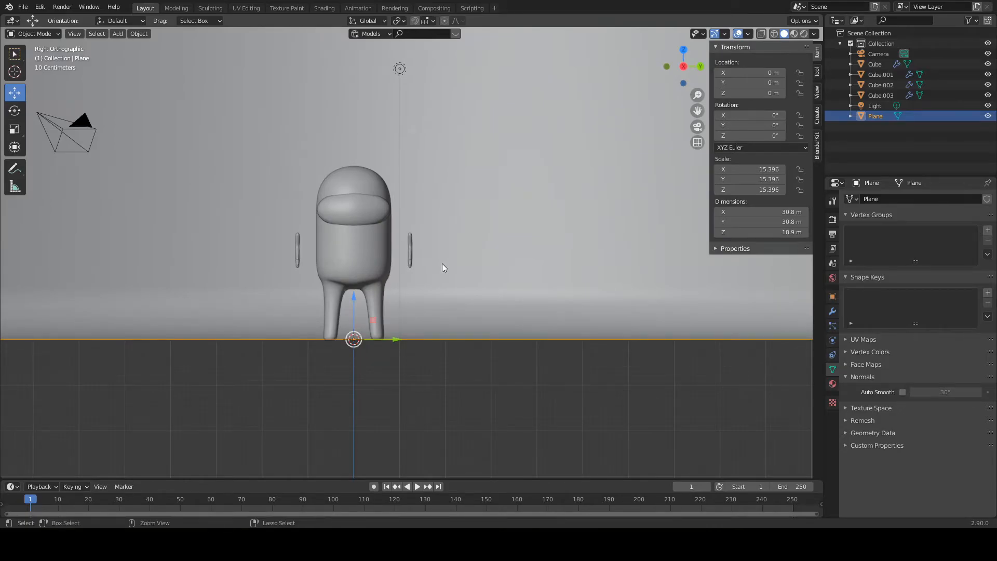
key("KP_0")
- Select the camera and lock it to the view with Camera to View
left_click(516, 138)
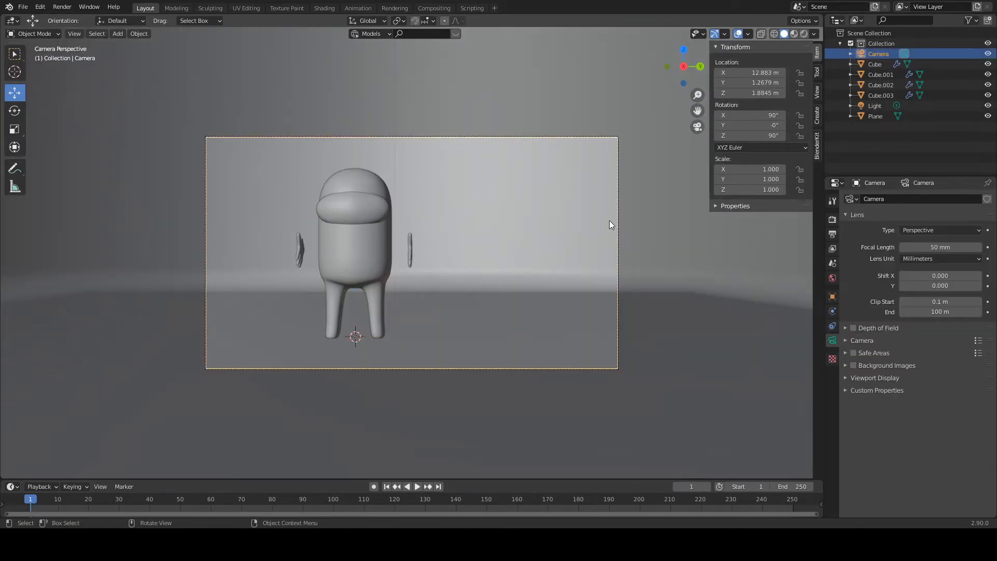
left_click(615, 139)
left_click(616, 138)
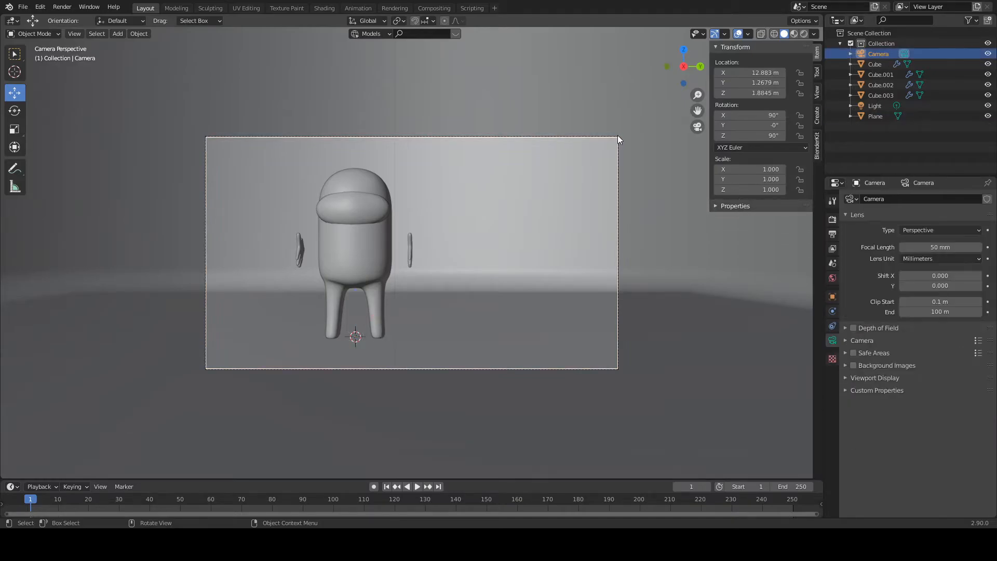
left_click(818, 92)
left_click(767, 171)
- Reframe the character at a three-quarter angle filling most of the camera frame's height, and unlock the camera from the view
scroll(441, 255, "down", 2)
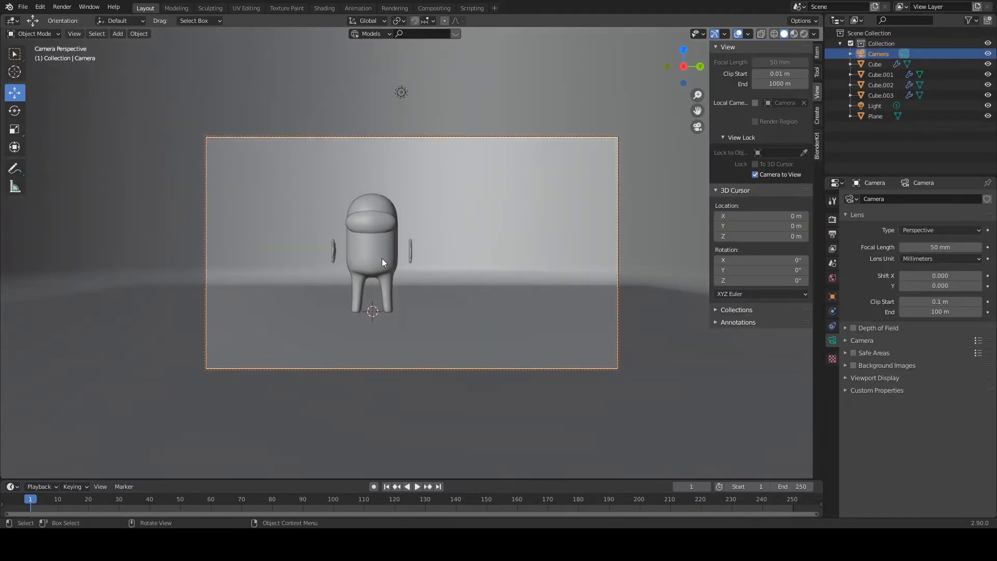
middle_click_drag(368, 264, 494, 229)
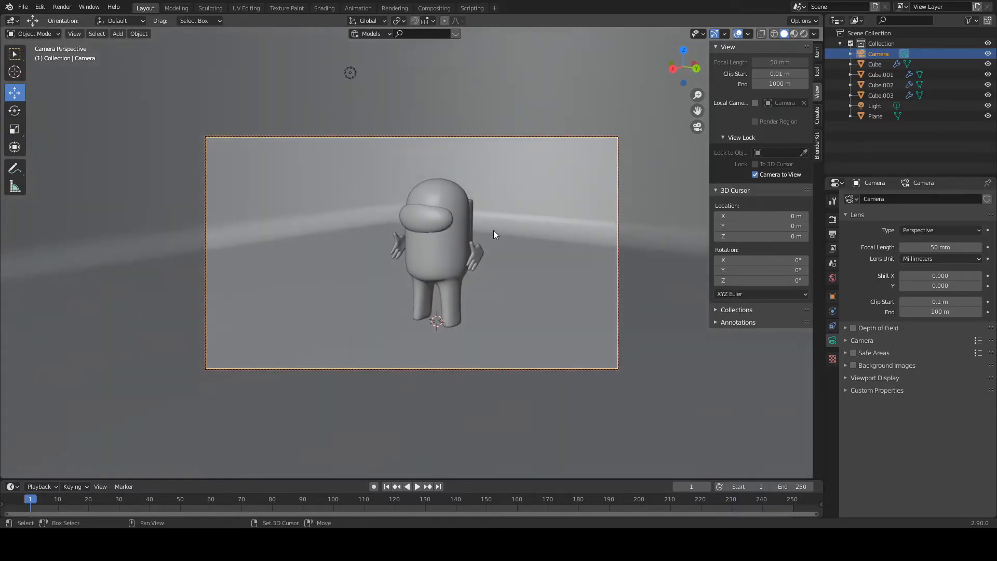
scroll(466, 229, "up", 3)
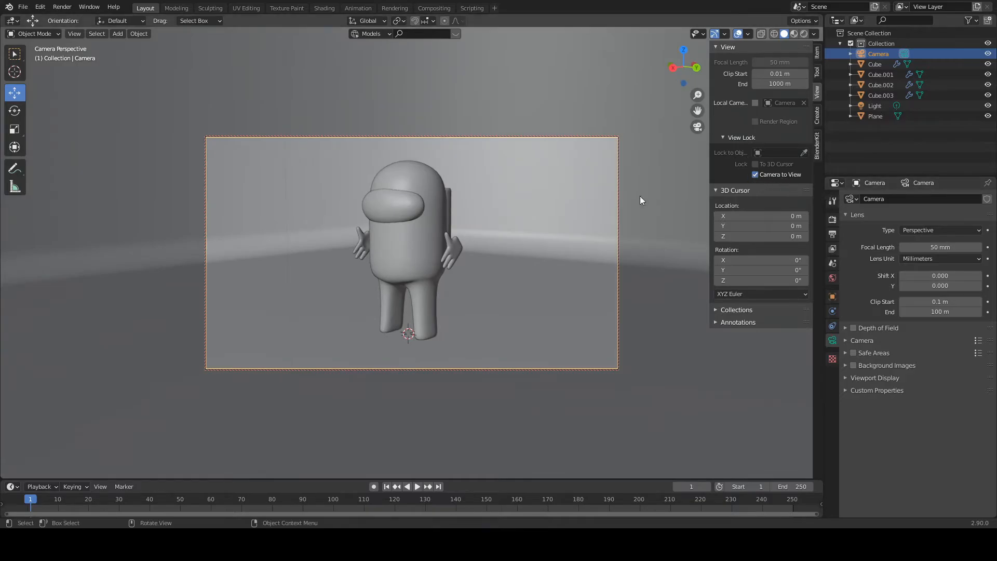
left_click(755, 174)
- Move the hand mesh slightly closer to the body along Y in Edit Mode, and return to Object Mode
middle_click_drag(418, 220, 462, 232)
scroll(459, 245, "up", 2)
left_click(457, 254)
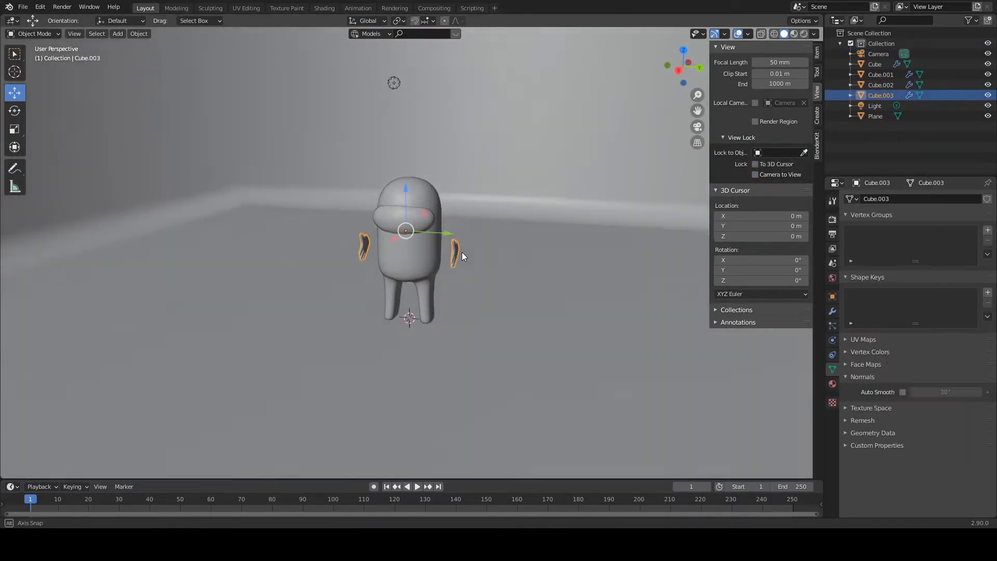
scroll(473, 255, "up", 2)
key("Tab")
left_click_drag(515, 261, 503, 263)
middle_click_drag(511, 266, 491, 248)
key("Tab")
key("Tab")
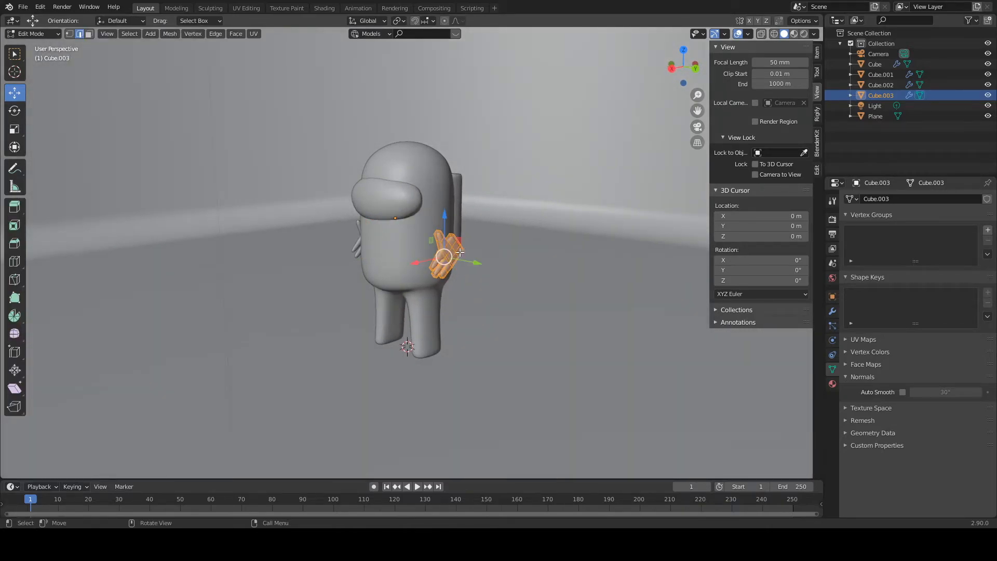
key("Tab")
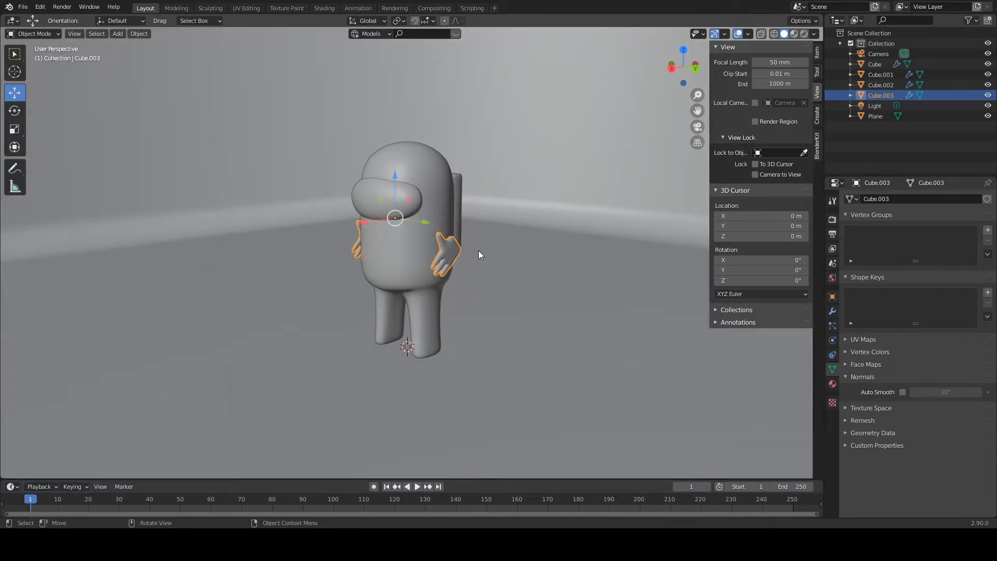
- Rotate the floating hands slightly about the global Y axis and lower them a little along Z
key("r")
key("y")
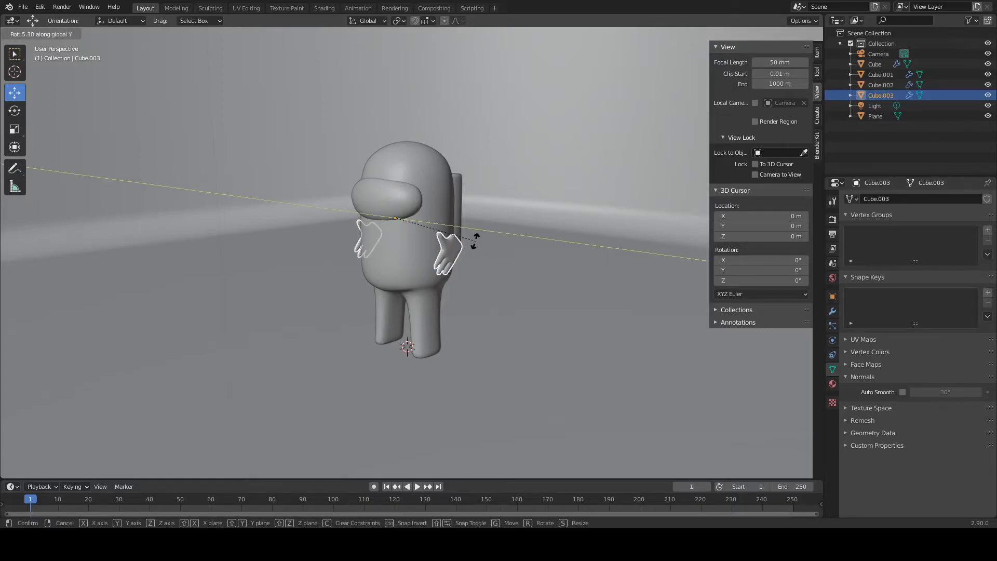
left_click(453, 225)
left_click_drag(396, 180, 397, 186)
middle_click_drag(406, 208, 496, 218)
left_click_drag(406, 188, 410, 190)
key("Tab")
middle_click_drag(580, 224, 513, 217)
key("Tab")
middle_click_drag(441, 246, 468, 250)
- Show the scene in rendered viewport shading and select the scene's light
scroll(469, 251, "down", 4)
scroll(481, 260, "down", 4)
middle_click_drag(502, 283, 407, 347)
left_click(506, 282)
left_click(387, 344)
scroll(654, 295, "down", 3)
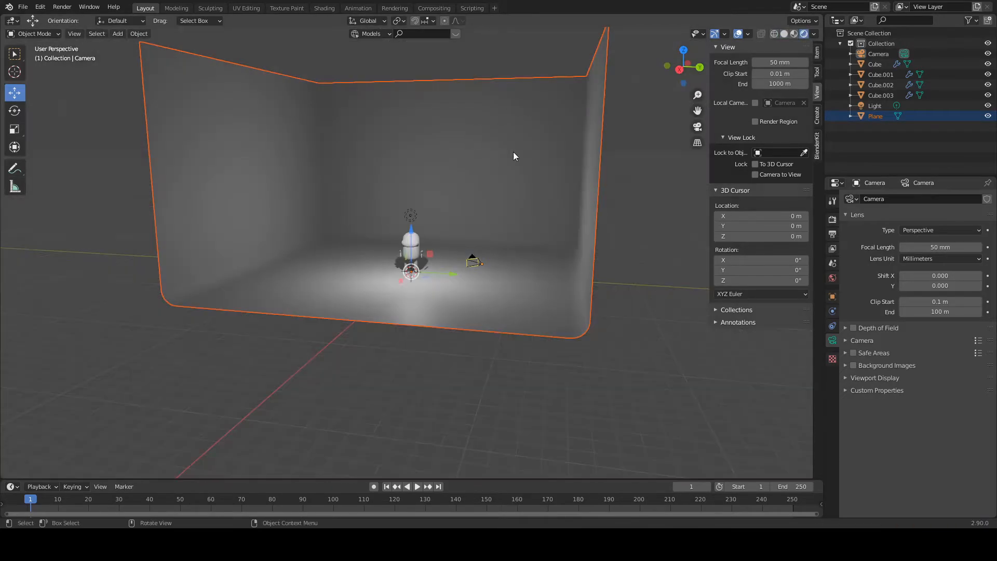
scroll(445, 210, "up", 5)
middle_click_drag(443, 213, 423, 229)
left_click(397, 217)
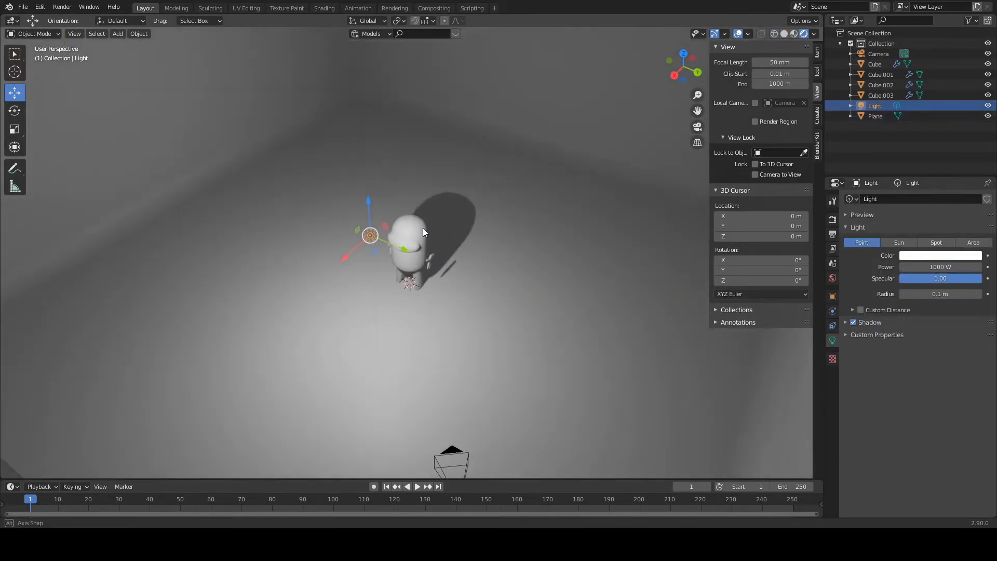
left_click(784, 33)
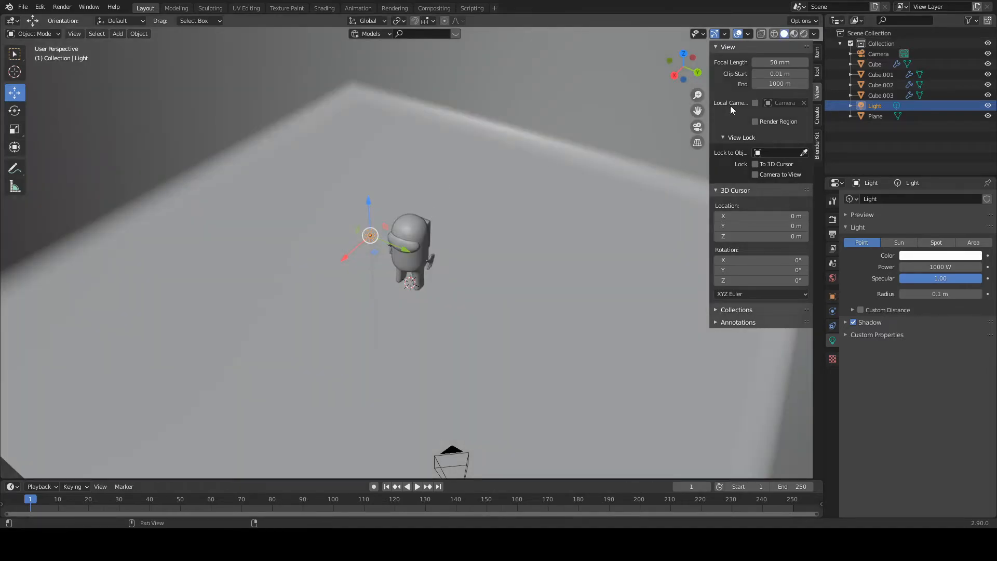
left_click(806, 33)
mouse_move(292, 317)
middle_mouse_down()
mouse_move(370, 280)
mouse_move(494, 196)
mouse_move(503, 221)
middle_mouse_up()
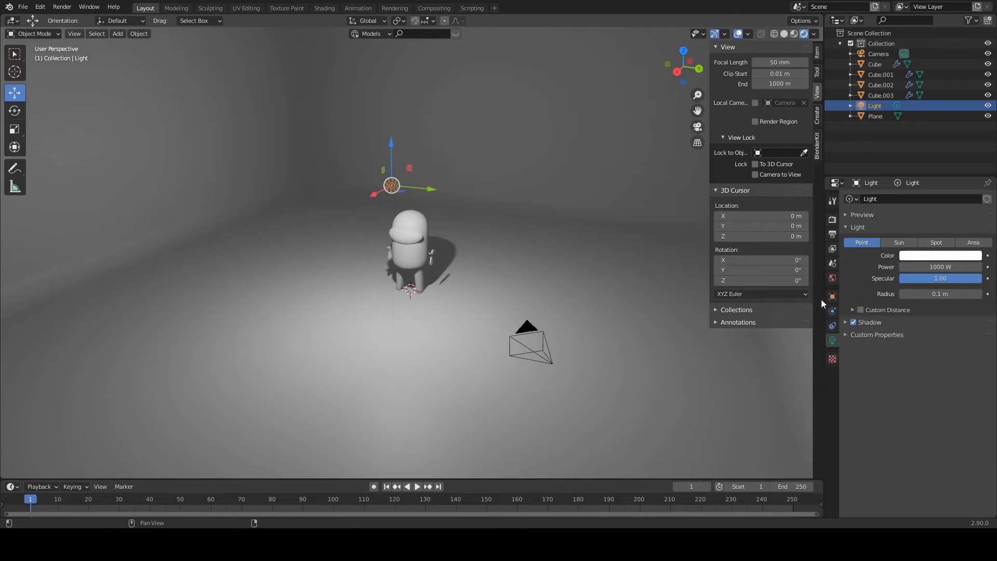
- Change the light's type to Area and set its power to 250 W
left_click(968, 243)
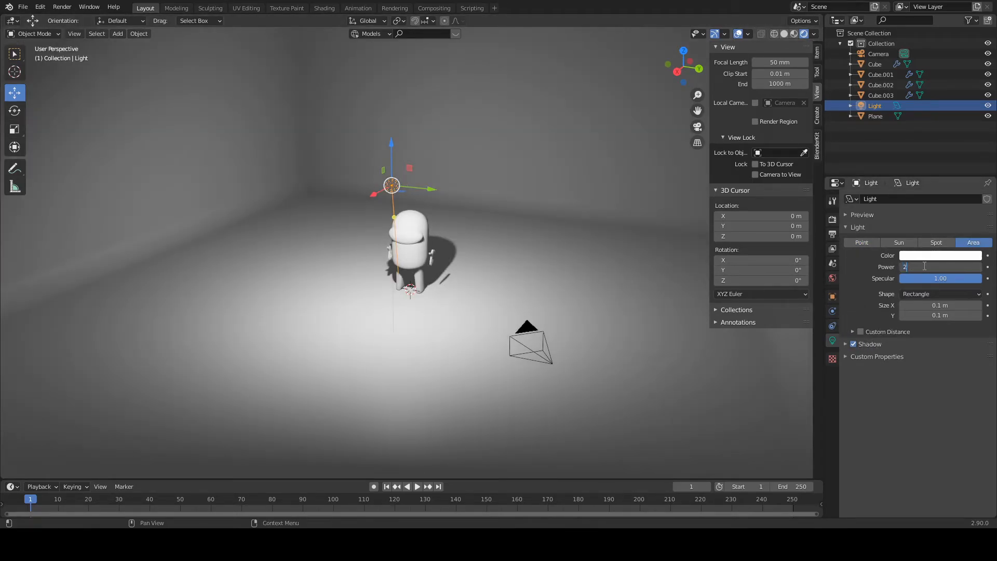
key("Return")
middle_click_drag(560, 219, 585, 232)
- Enable Ambient Occlusion, Bloom and Screen Space Reflections in the Eevee render settings
left_click(832, 220)
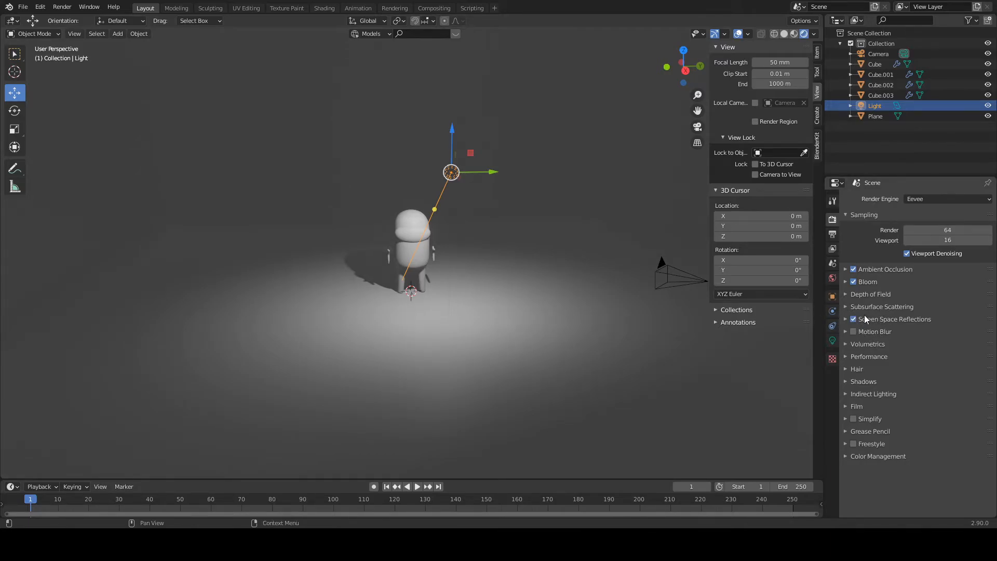
middle_click_drag(432, 150, 468, 158)
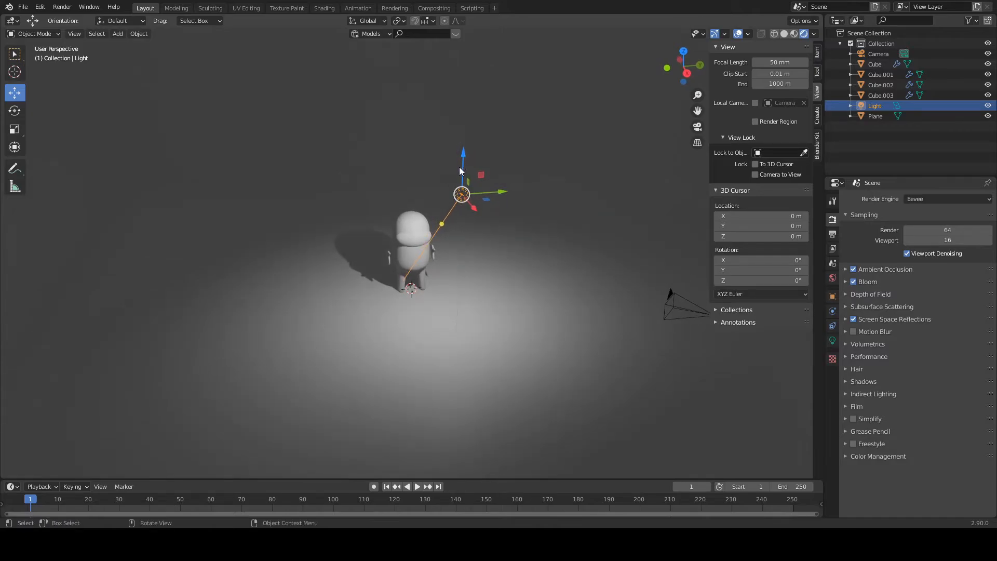
- Set the rectangular area light's size to 8 m in X and 2 m in Y
left_click(832, 340)
left_click(927, 304)
type("2")
key("Tab")
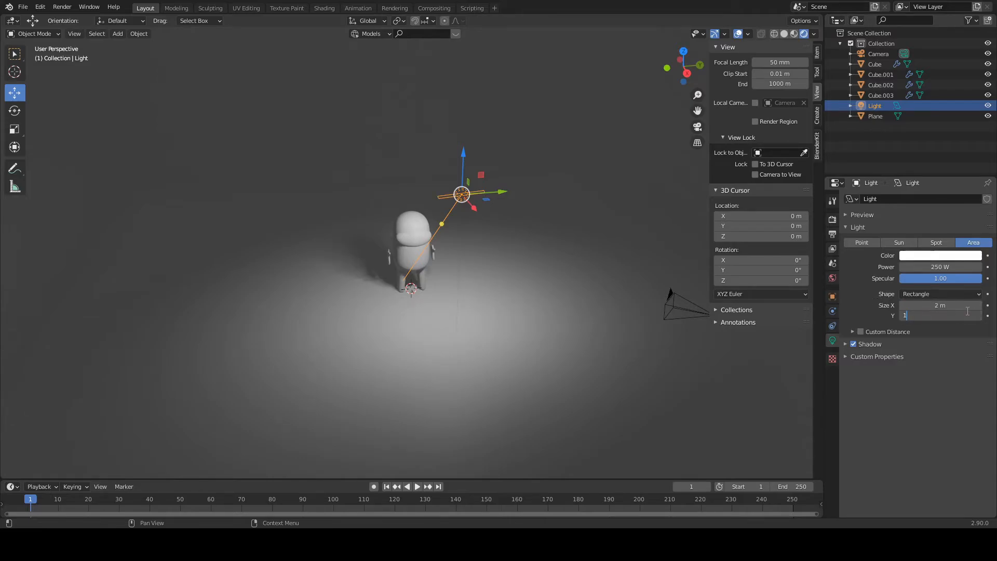
left_click(947, 305)
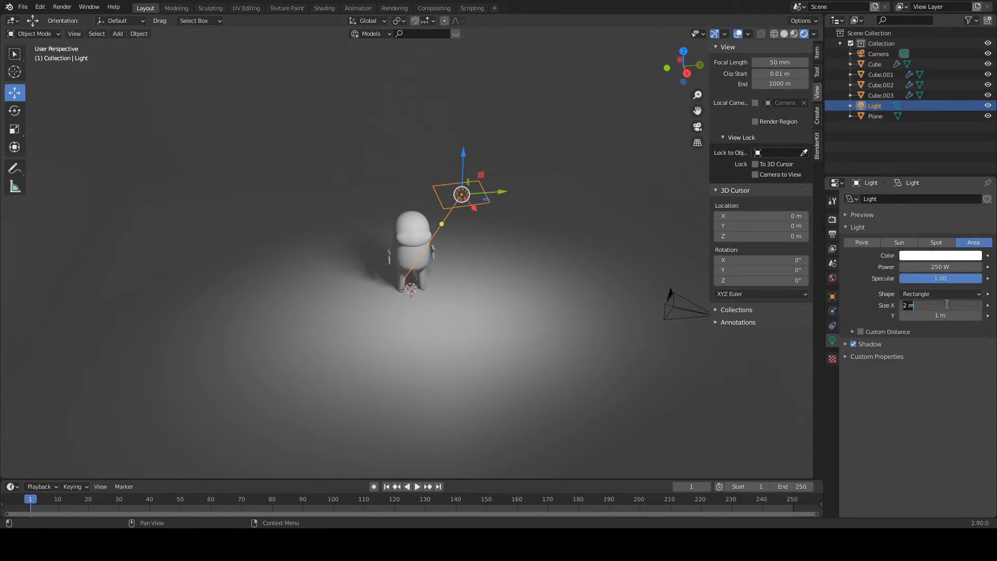
key("Return")
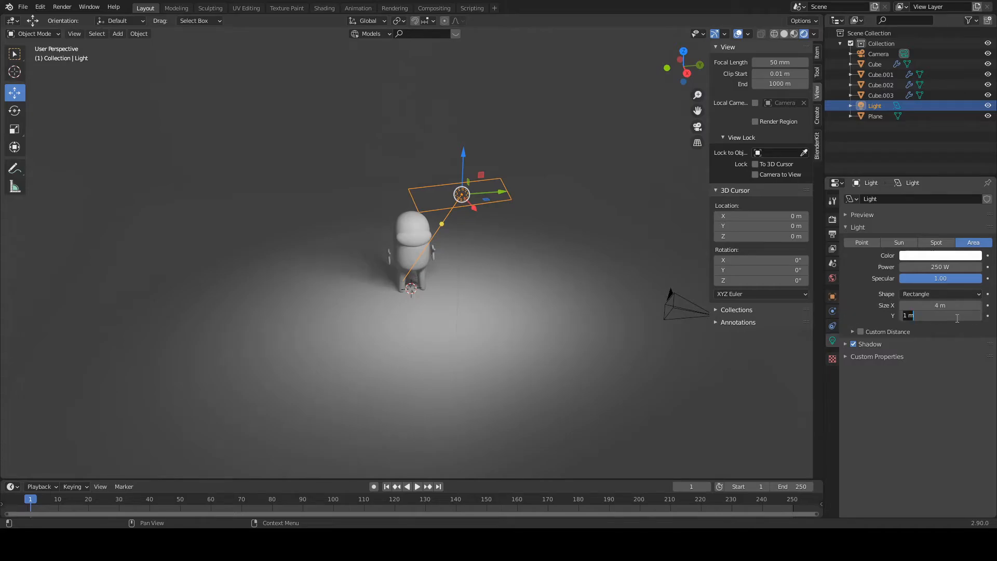
type("2")
key("Return")
left_click(955, 306)
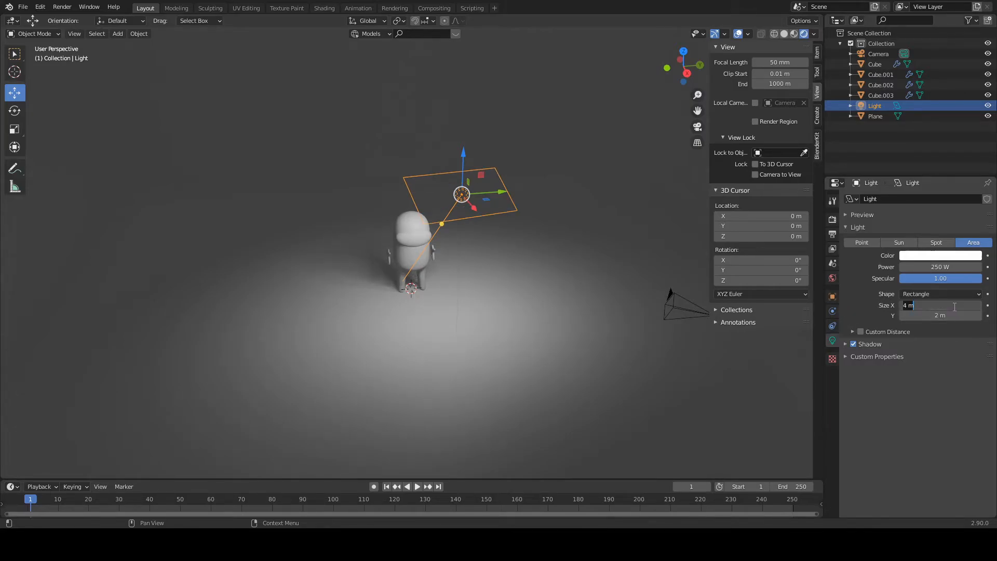
type("8")
key("Return")
middle_click_drag(571, 247, 512, 239)
key("r")
key("z")
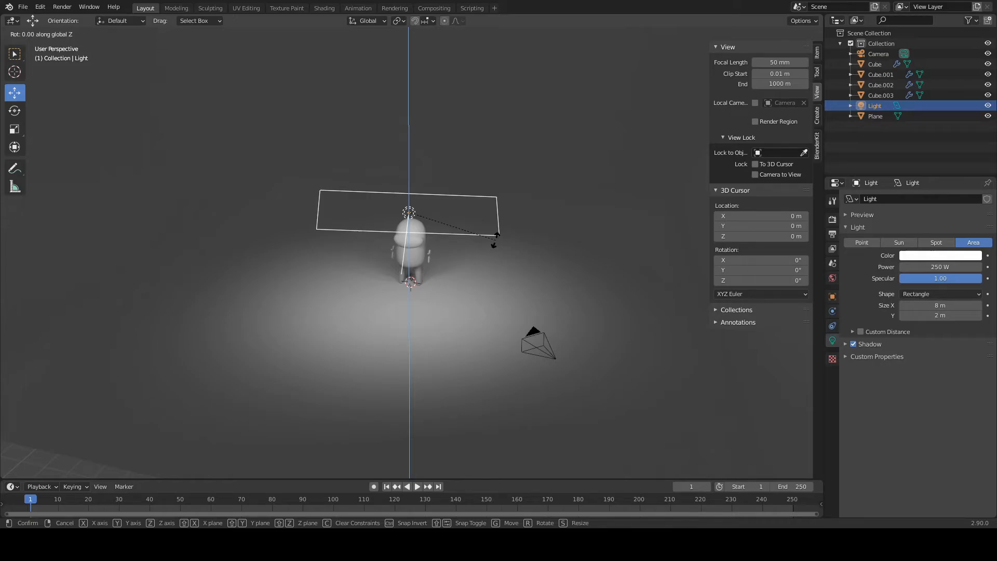
key("Escape")
- Set the area light's Z rotation to 90°
left_click(818, 72)
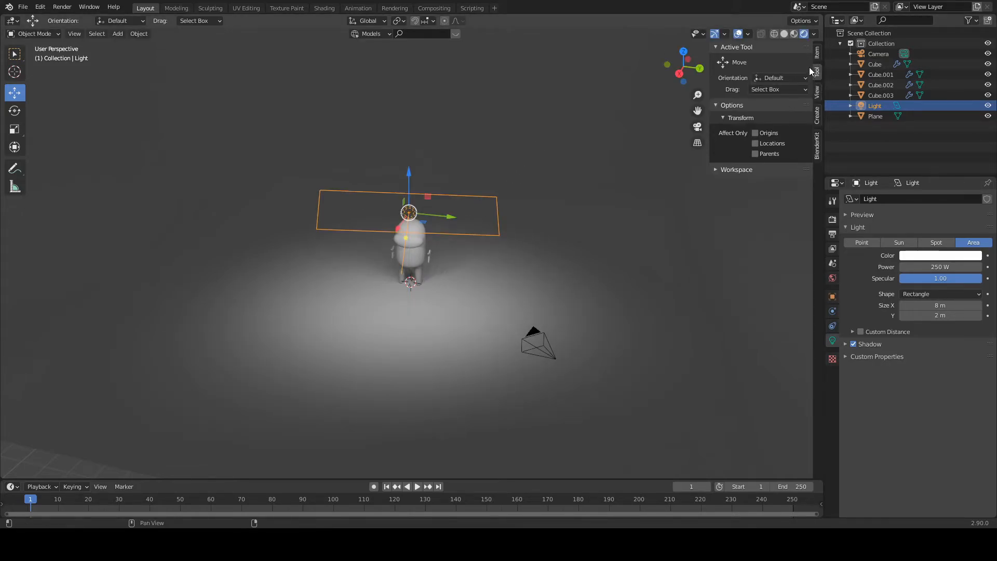
left_click(817, 52)
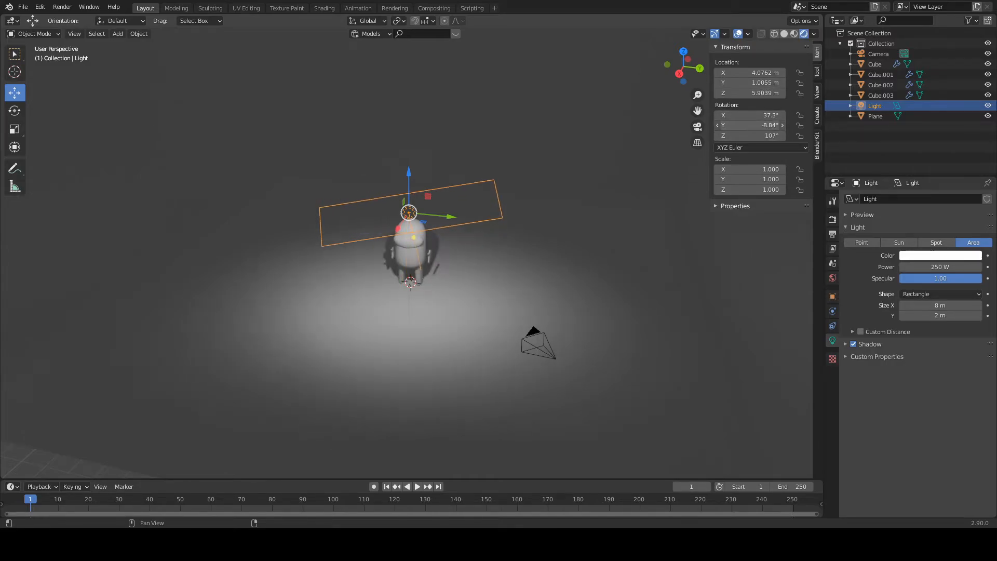
left_click(770, 136)
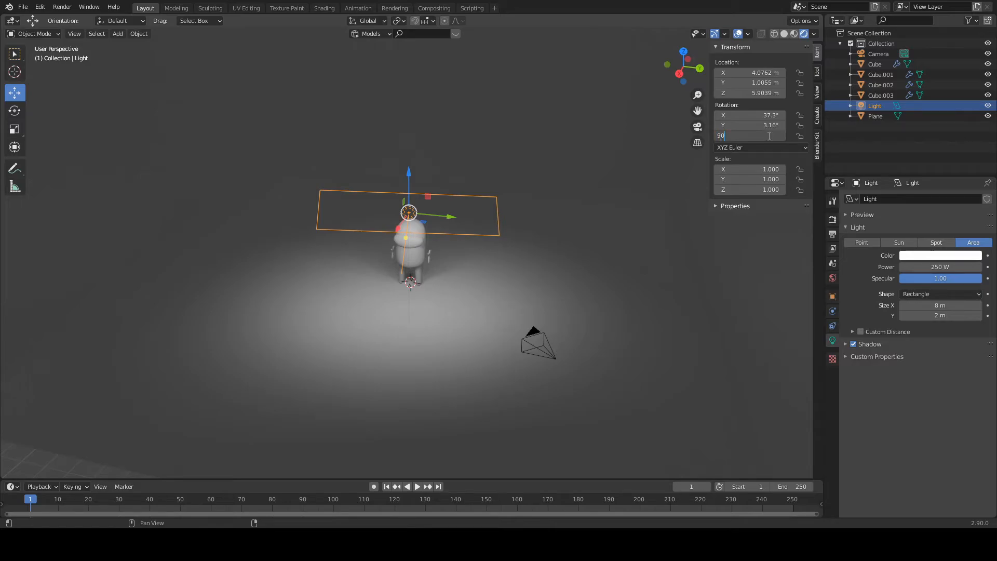
key("Return")
- Move the area light about 4.75 m along negative Y and set its Y and Z rotations to 1°
mouse_move(430, 223)
middle_mouse_down()
mouse_move(378, 185)
mouse_move(392, 178)
mouse_move(420, 217)
middle_mouse_up()
left_click_drag(444, 213, 367, 205)
left_click_drag(764, 136, 756, 139)
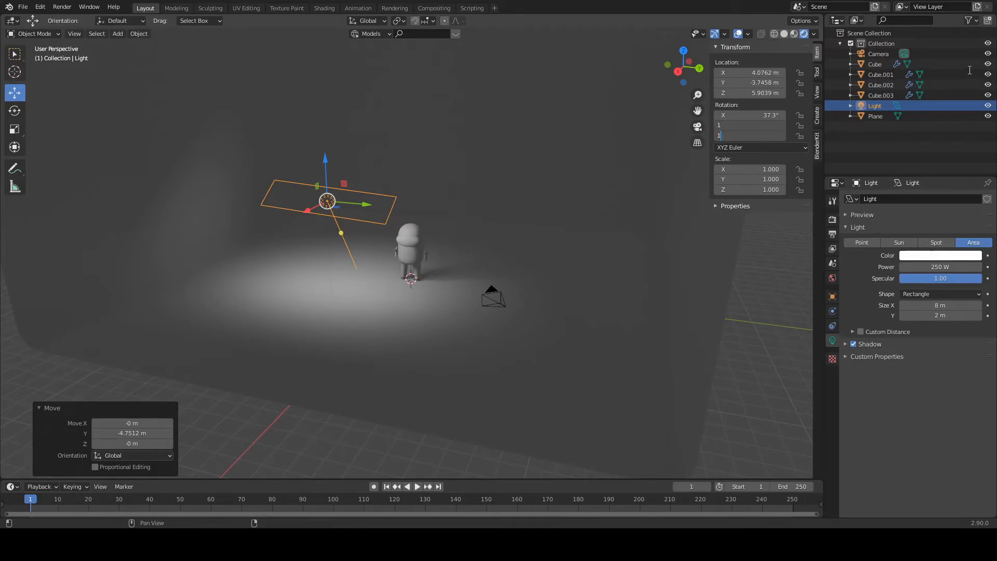
type("1")
key("Return")
left_click(740, 136)
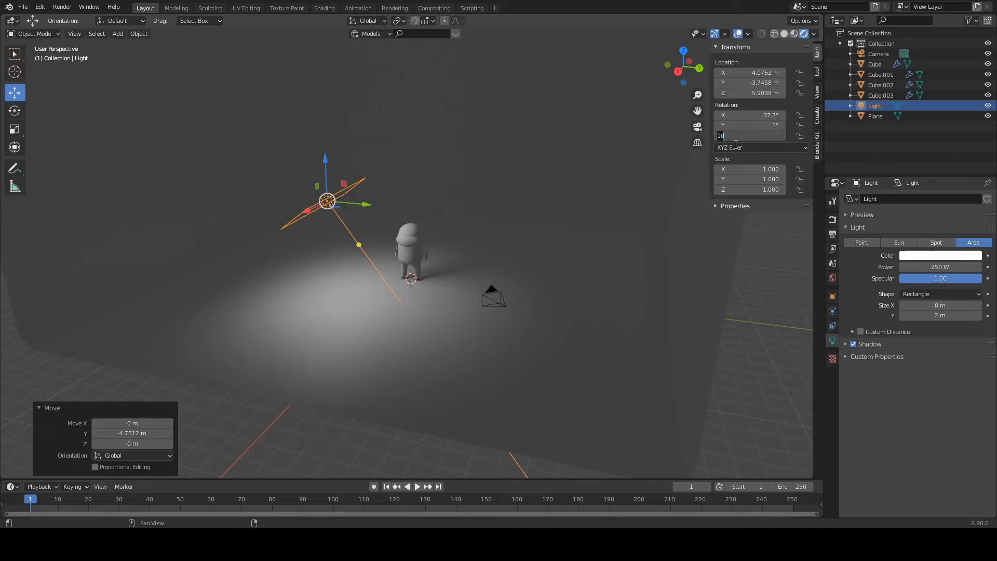
- Move the area light along X to about 0.21 m and shift it about 0.64 m further along negative Y
middle_click_drag(503, 192, 385, 271)
key("g")
key("x")
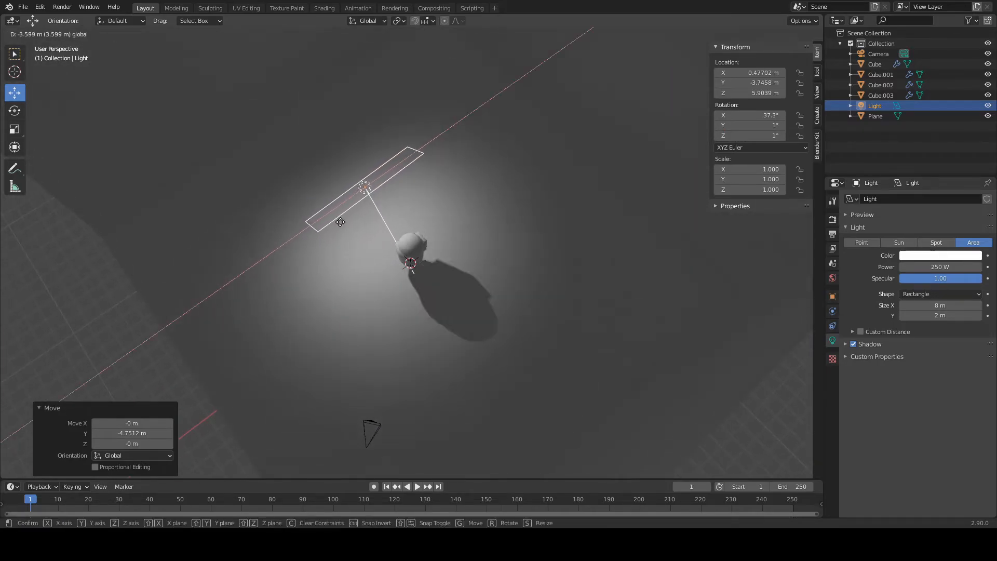
left_click_drag(345, 222, 344, 222)
middle_click_drag(410, 228, 488, 161)
left_click_drag(395, 191, 381, 189)
middle_click_drag(496, 238, 491, 234)
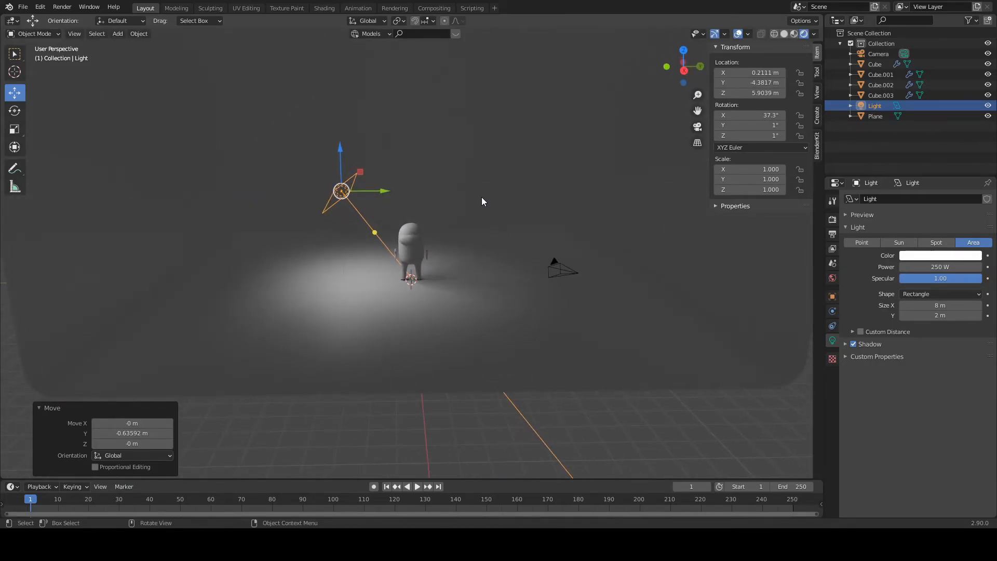
- Duplicate the area light and move the copy about 5.94 m along positive Y
key("shift+d")
key("Escape")
key("g")
key("y")
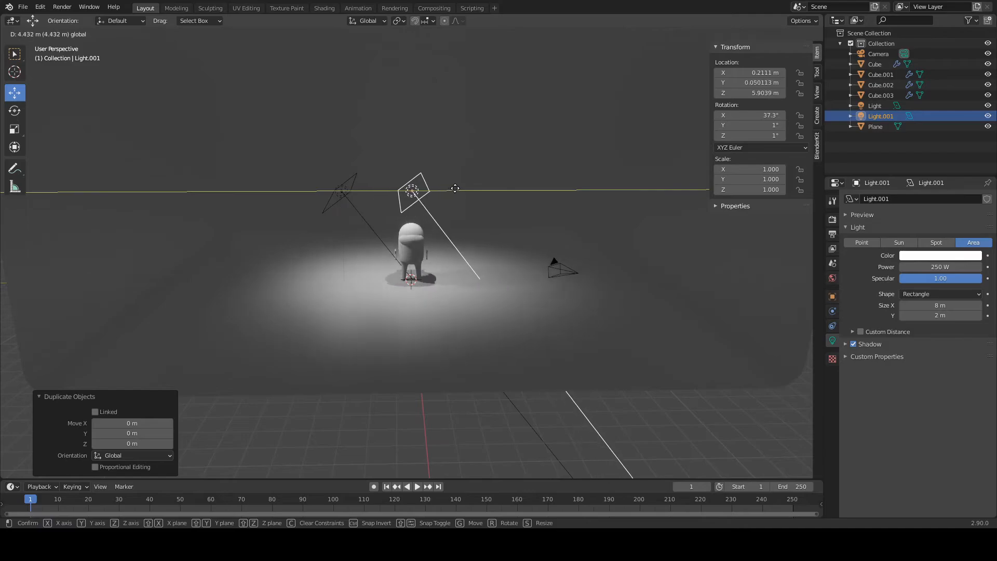
left_click(468, 179)
- Rotate the duplicated light 180° about Z and move it along Y to about 4.47 m, mirroring the first light
type("rz180")
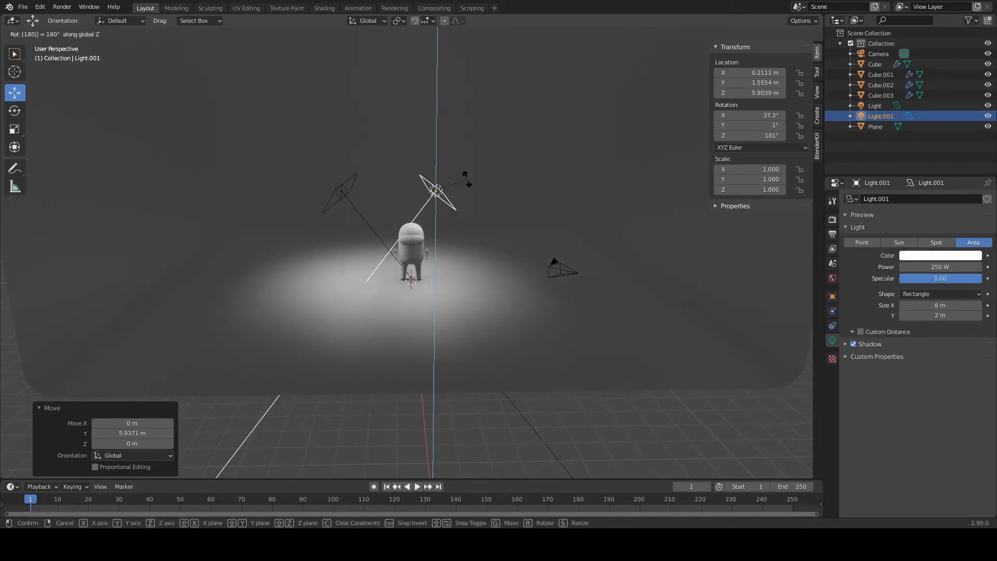
key("Return")
key("g")
key("y")
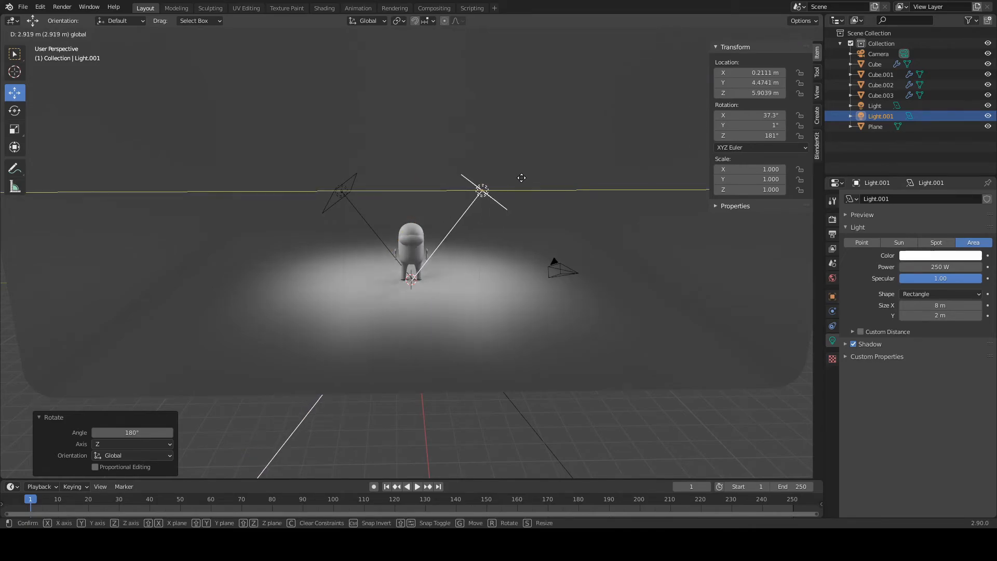
left_click(522, 179)
- Duplicate the second light and move the copy about 4.5 m along negative Y, centred over the character
key("shift+d")
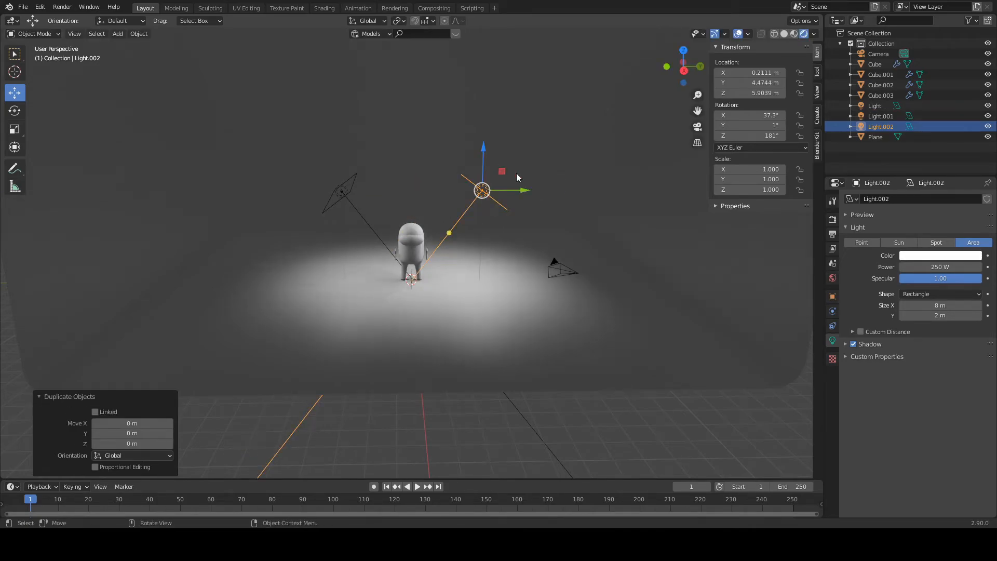
key("y")
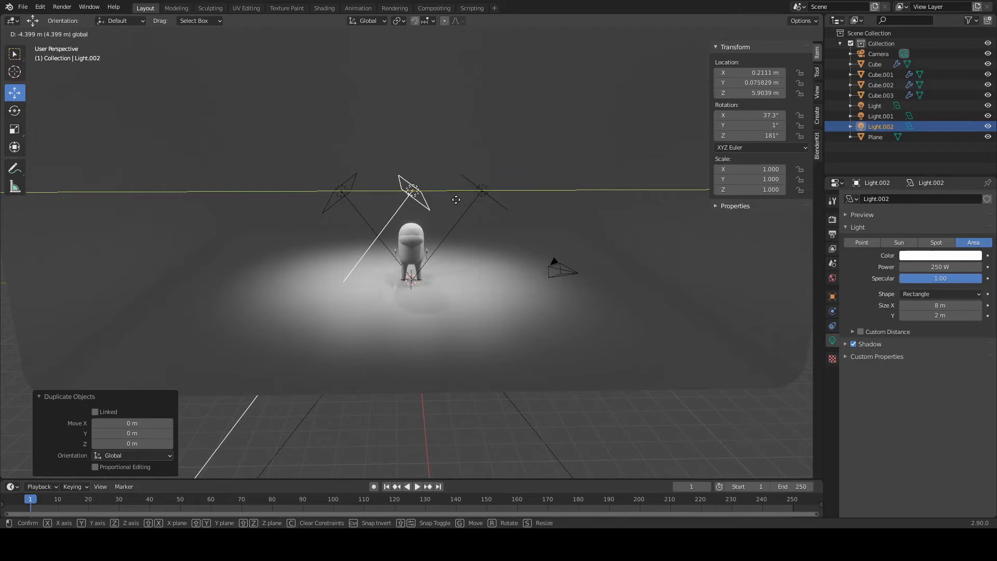
left_click(454, 197)
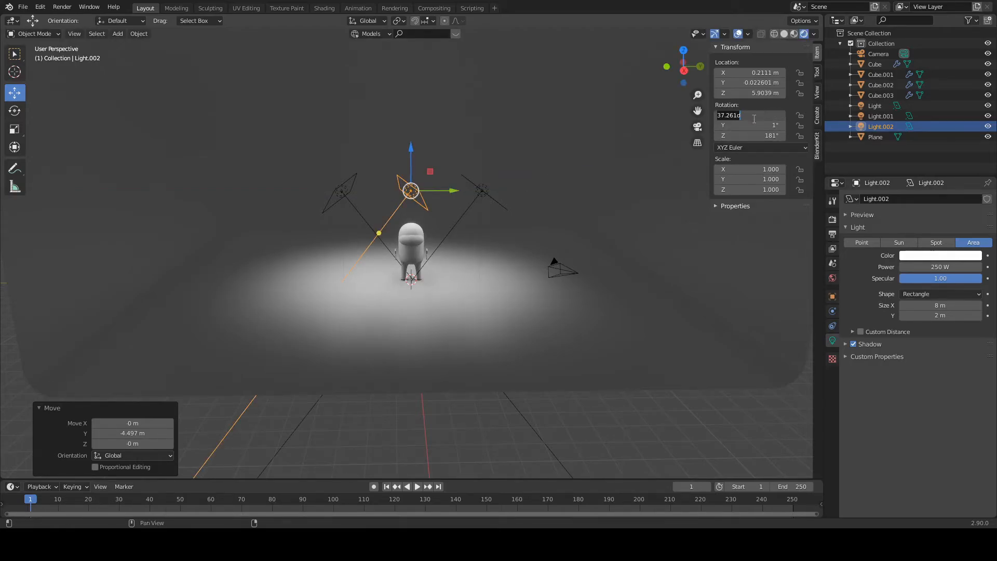
- Set the centre light's X rotation to 0° and raise it about 0.88 m above the character
key("Return")
middle_click_drag(565, 174, 557, 164)
left_click_drag(413, 144, 413, 129)
scroll(487, 198, "up", 3)
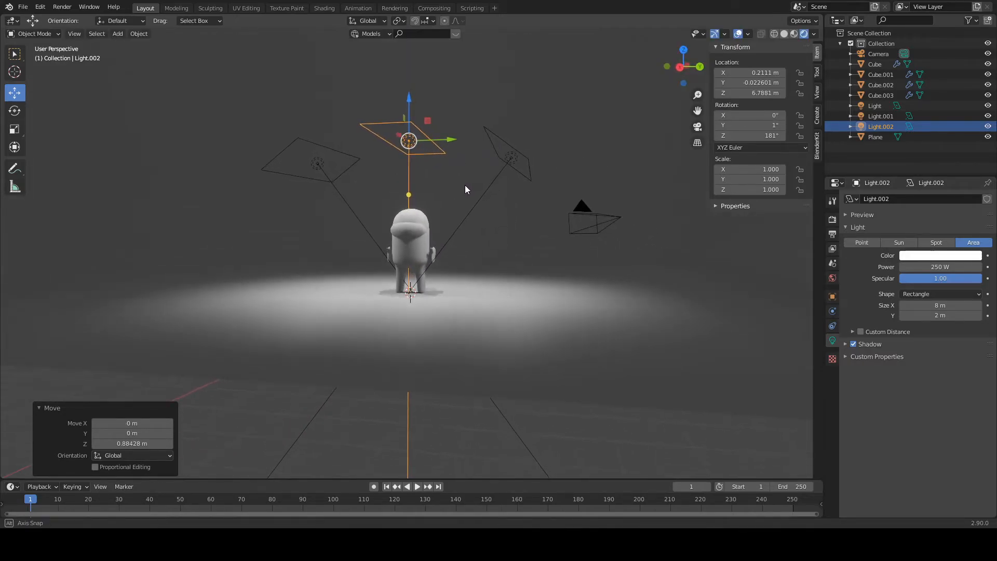
- Duplicate the overhead light and lower the copy along Z to about 4.14 m
middle_click_drag(478, 179, 527, 200)
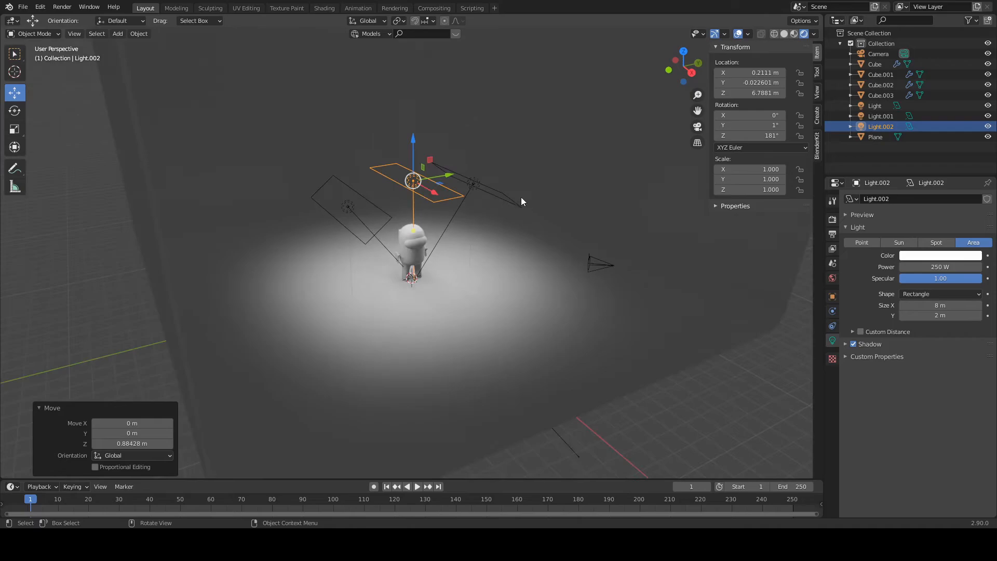
middle_click_drag(492, 154, 485, 267)
key("shift+d")
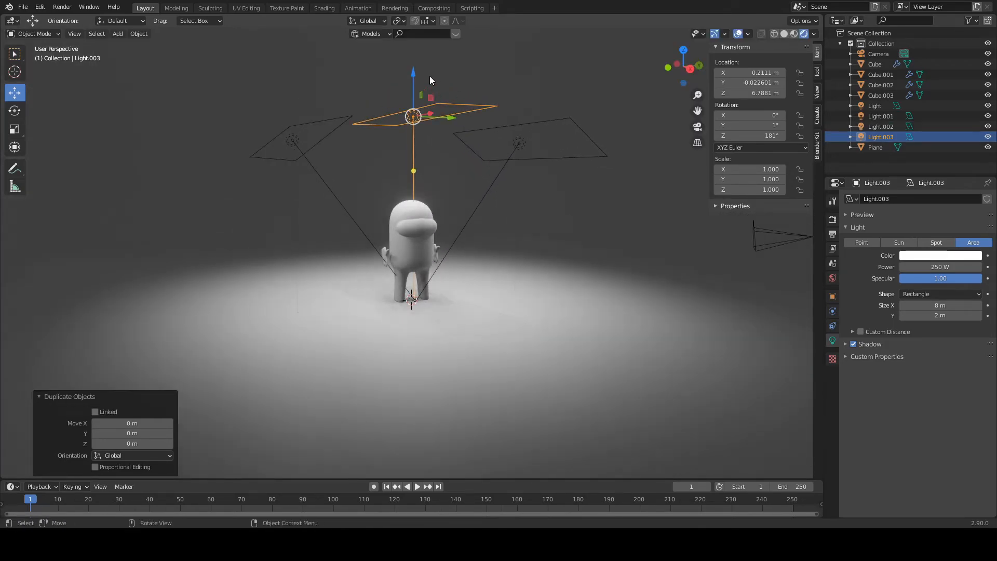
key("z")
left_click(420, 158)
left_click_drag(439, 182, 484, 186)
left_click(419, 189)
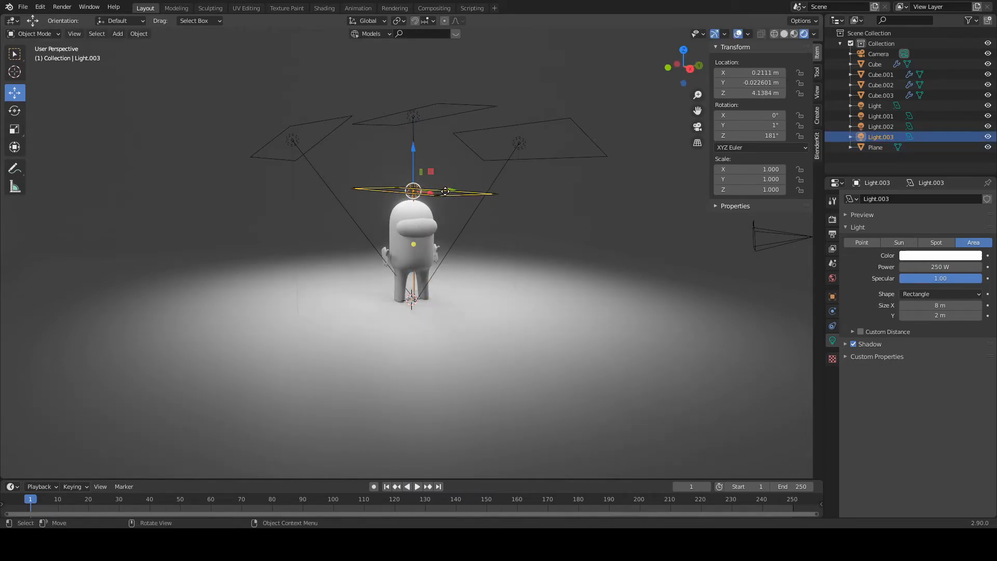
- Move the fourth light about 6.8 m along X and about 5.2 m along Y, in front of the character
middle_click_drag(445, 191, 466, 257)
left_click_drag(429, 236, 575, 305)
scroll(612, 339, "down", 3)
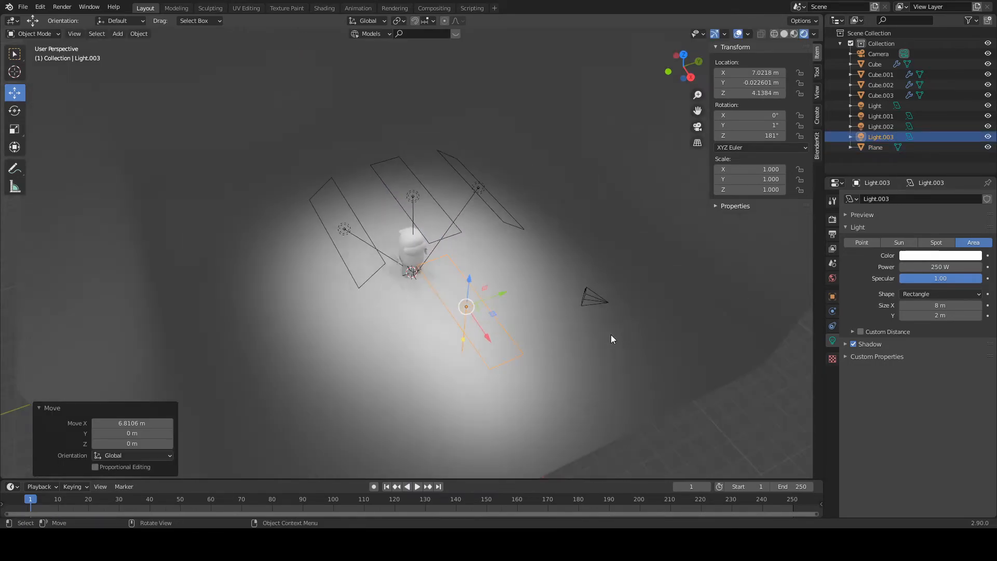
left_click_drag(486, 287, 577, 257)
- Rotate the fourth light to face the character, at about 80° X, -8.75° Y and 125° Z
middle_click_drag(578, 258, 559, 223)
key("r")
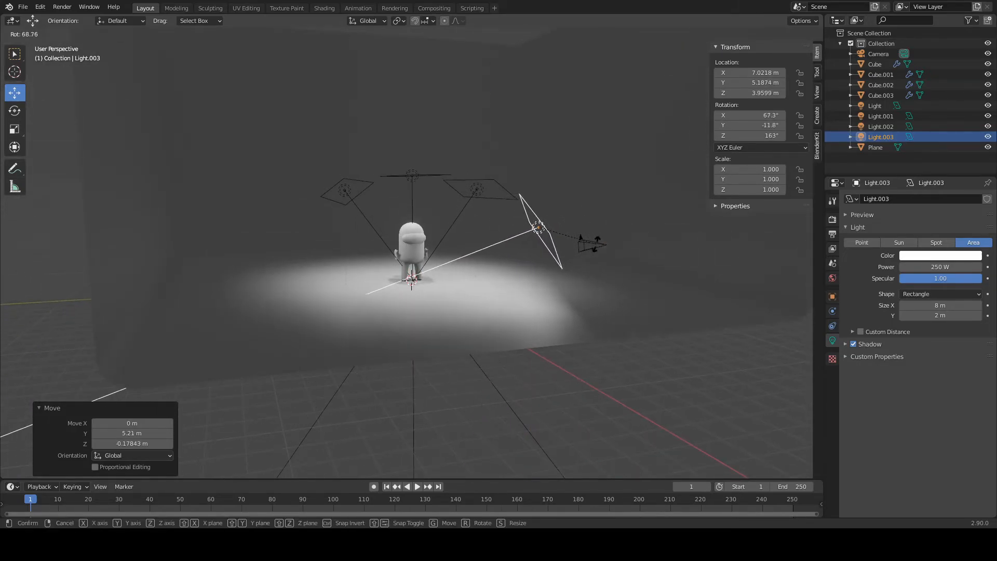
left_click(594, 256)
middle_click_drag(594, 255, 523, 273)
key("r")
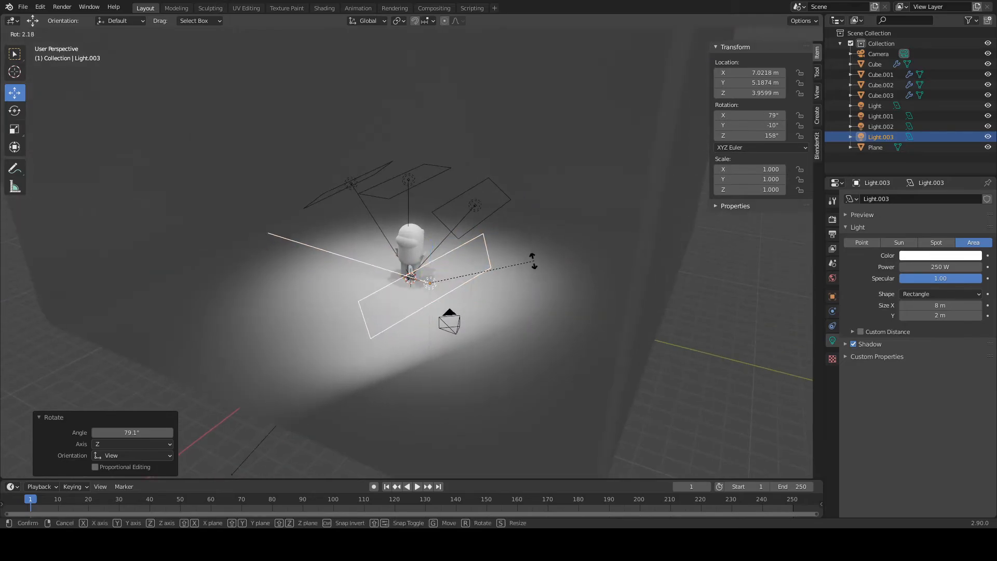
left_click(547, 261)
key("r")
key("z")
left_click(580, 312)
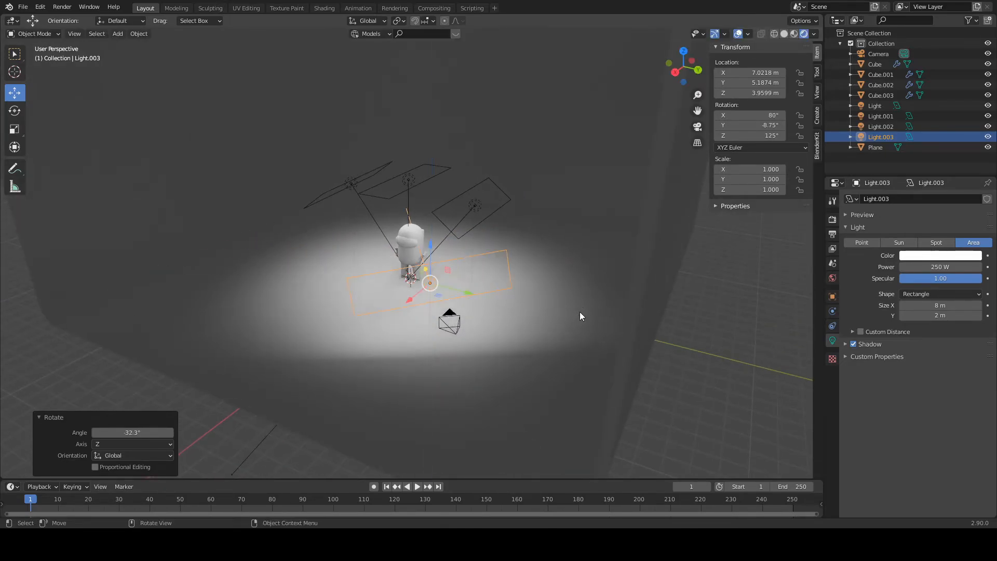
- Move the fourth light about 4.51 m along X and 2.36 m along Y, farther away from the character
middle_click_drag(452, 277, 522, 299)
key("g")
key("x")
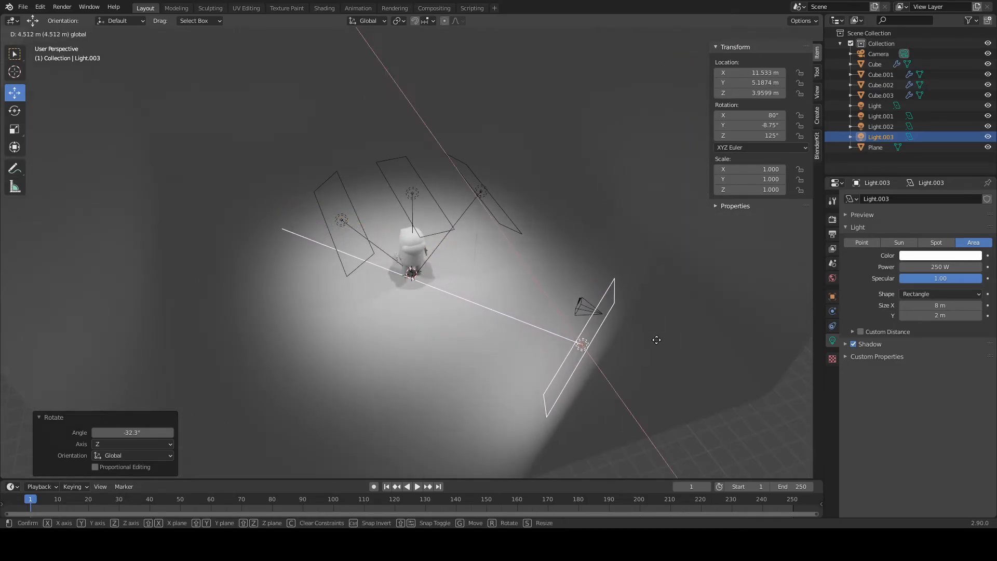
left_click(655, 341)
key("g")
key("y")
left_click(652, 322)
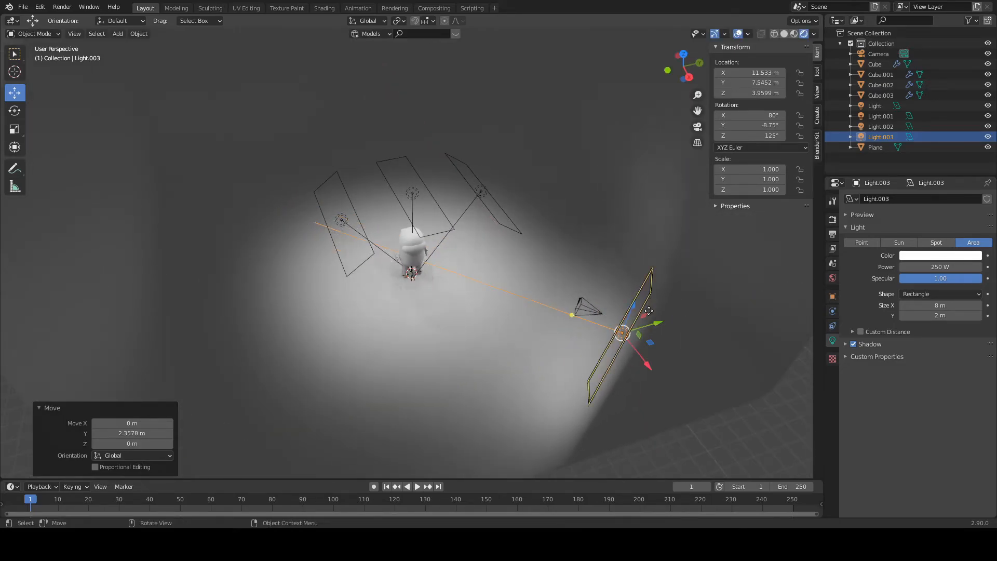
- Set the fourth light's power to about 145.6 W and check how it lights the character
middle_click_drag(652, 323, 645, 309)
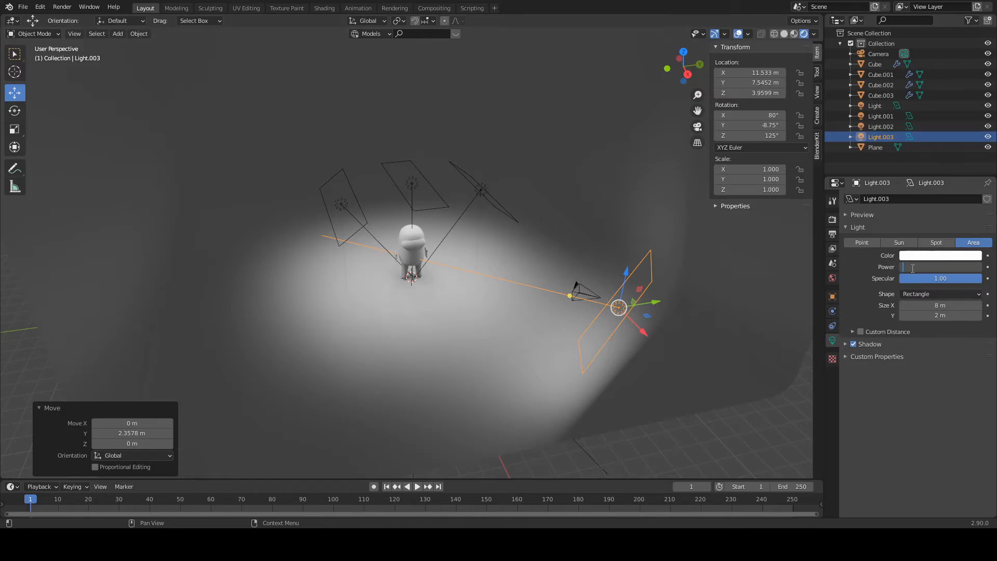
key("Return")
middle_click_drag(731, 305, 605, 321)
scroll(603, 322, "down", 3)
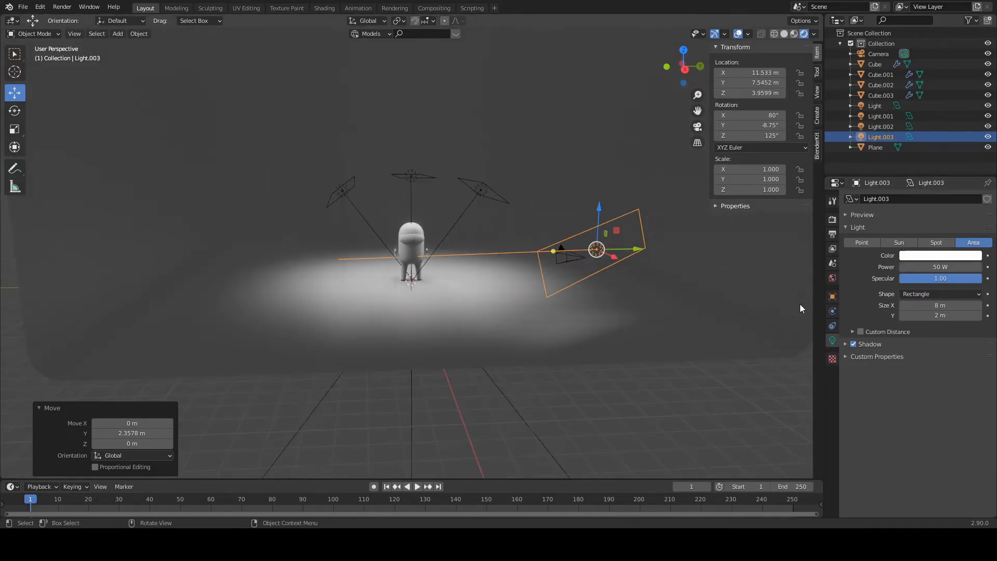
scroll(768, 296, "up", 1)
mouse_move(967, 267)
left_mouse_down()
mouse_move(985, 267)
mouse_move(977, 267)
left_mouse_up()
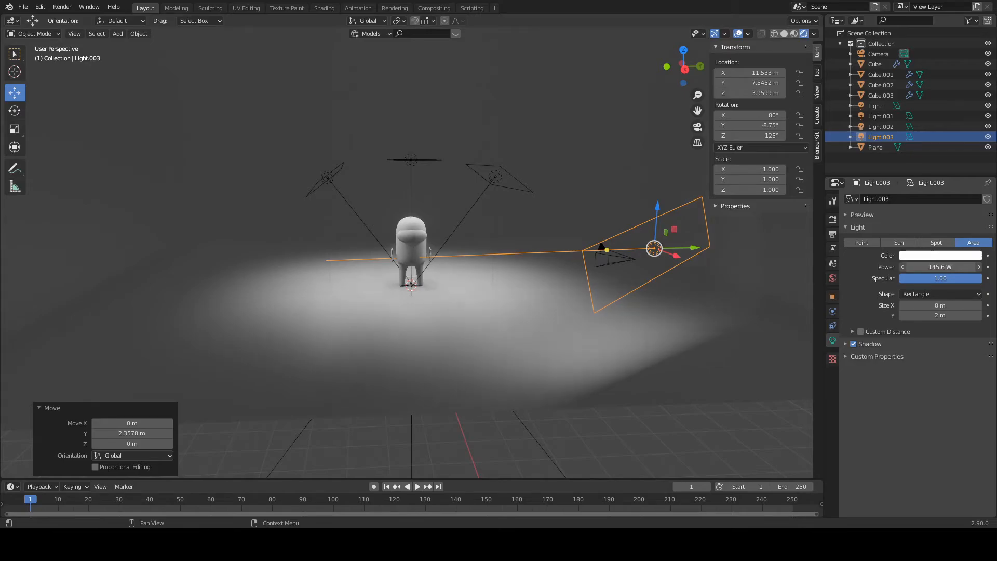
scroll(423, 263, "up", 5)
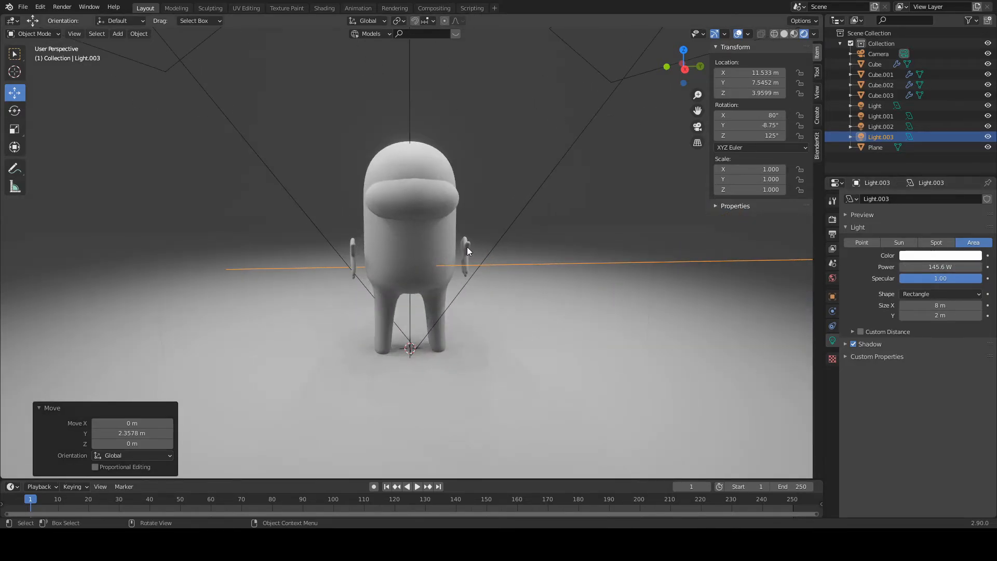
scroll(466, 247, "down", 5)
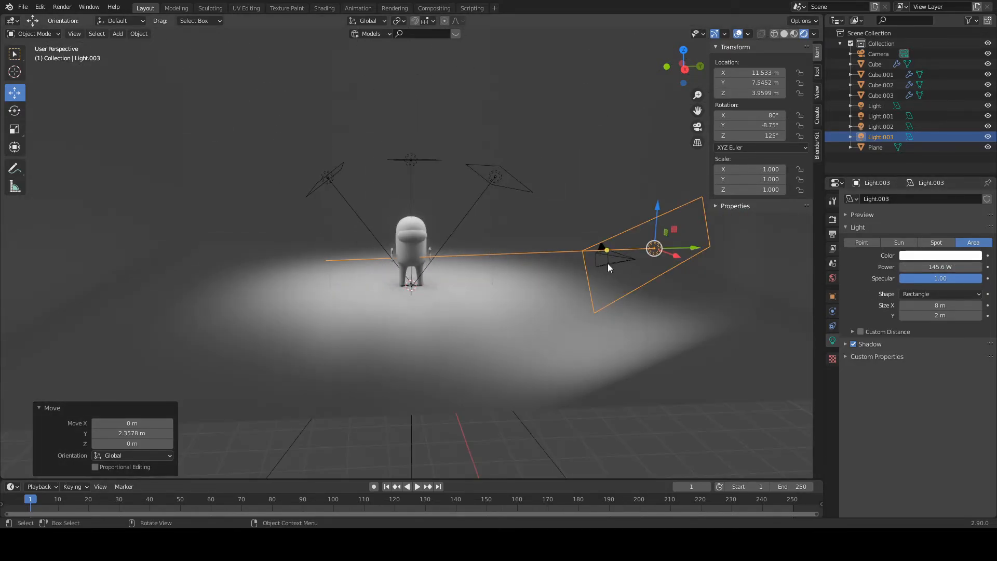
- Add a new material to the backdrop plane and set its base colour to black
left_click(543, 314)
scroll(551, 313, "down", 3)
scroll(553, 315, "up", 6)
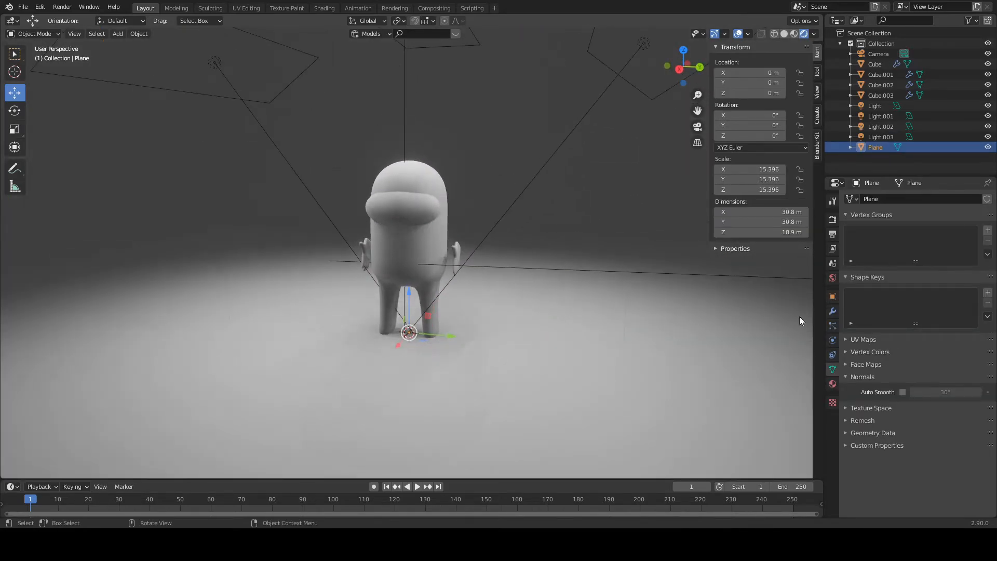
left_click(832, 384)
left_click(920, 243)
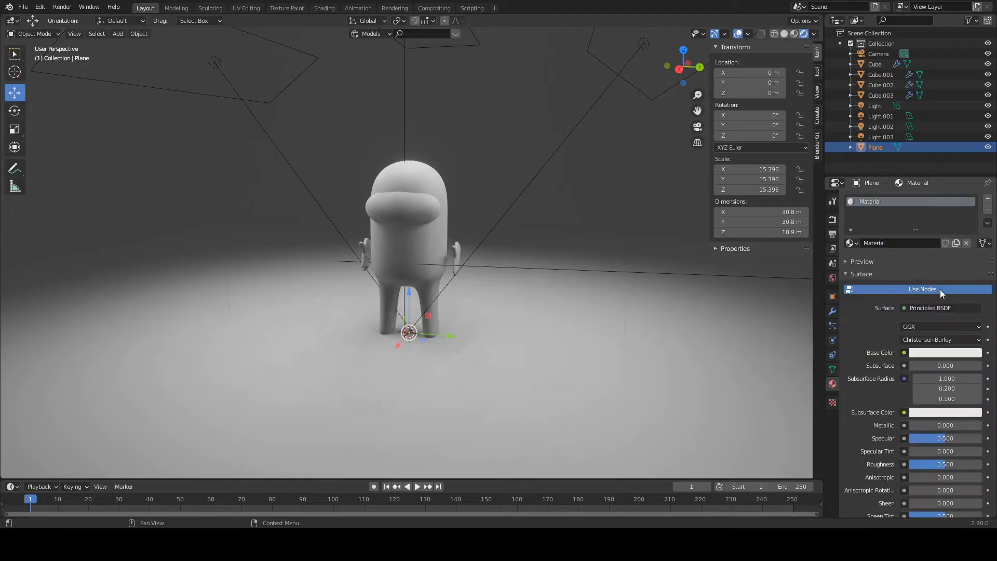
left_click(944, 353)
left_click_drag(957, 269, 961, 283)
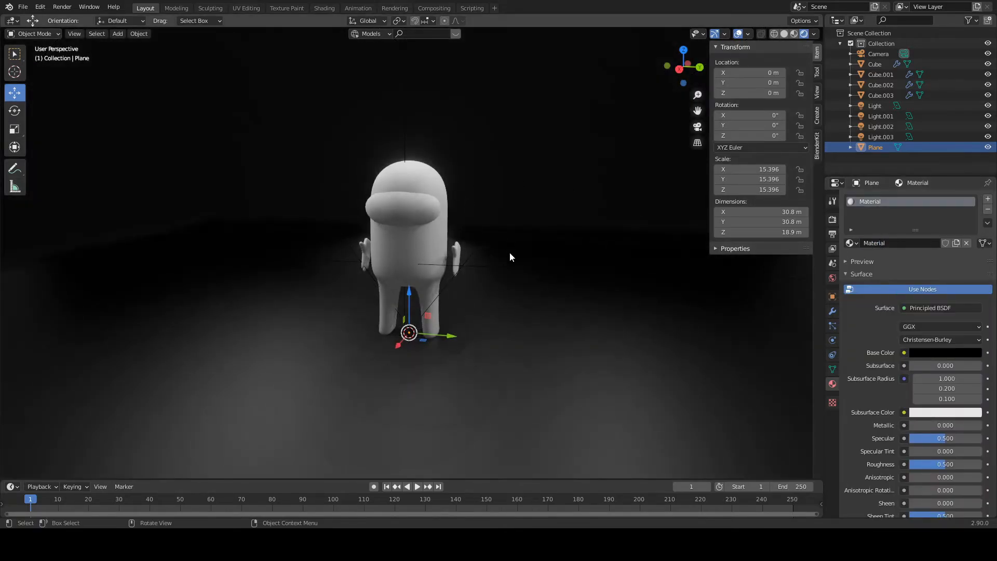
- Set the backdrop material's roughness to about 0.287 and check the floor reflections
scroll(550, 268, "down", 4)
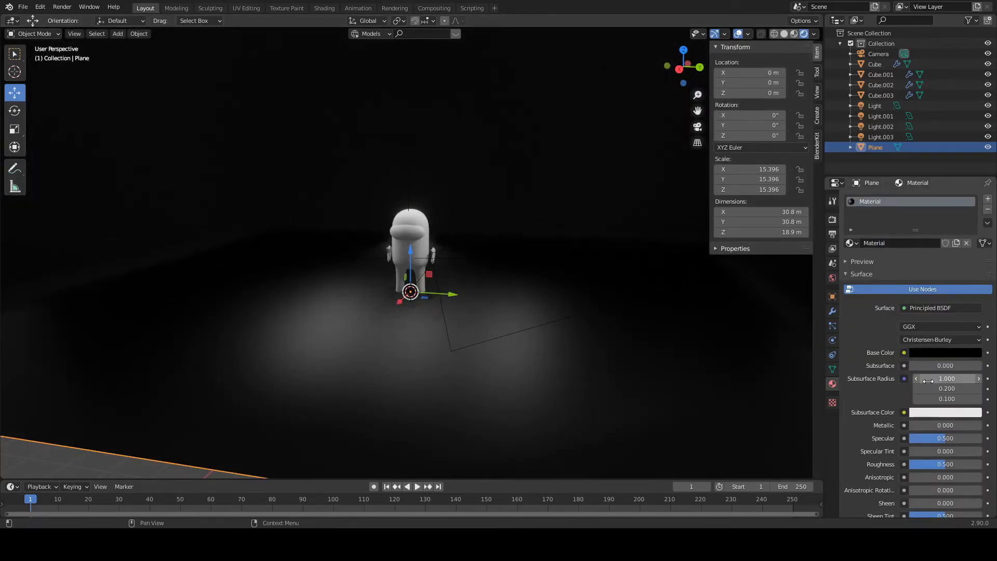
scroll(938, 388, "down", 2)
left_click_drag(945, 422, 934, 422)
scroll(400, 236, "up", 7)
middle_click_drag(493, 237, 466, 225)
- Remove the Glass 2.3 material from the character's body and add a new material in its place
left_click(423, 205)
scroll(431, 208, "down", 4)
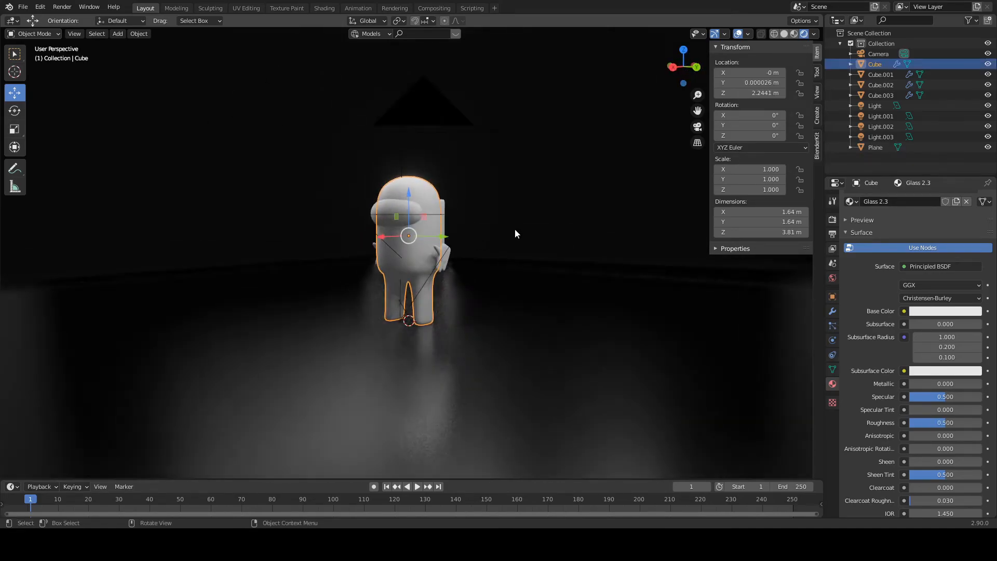
scroll(515, 229, "up", 2)
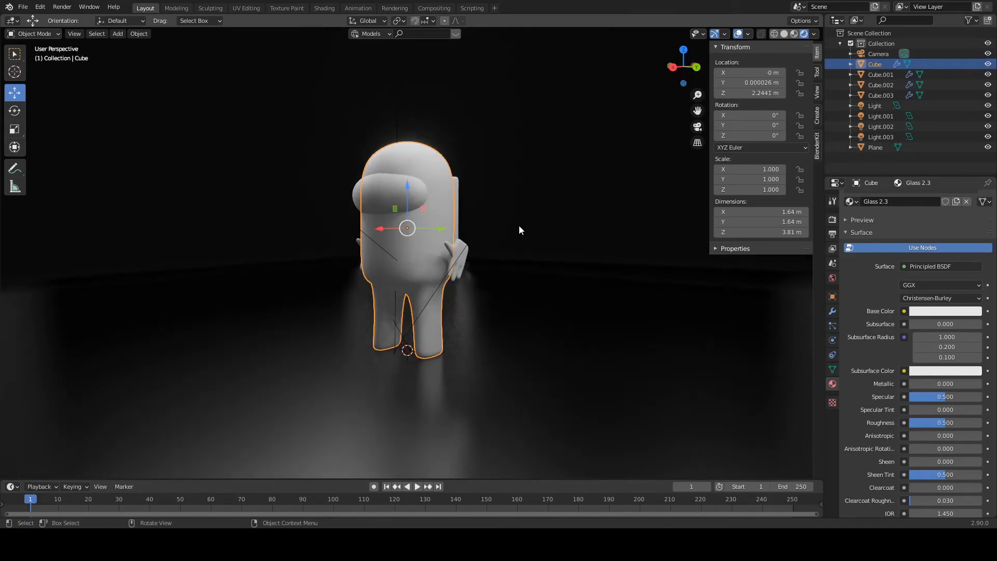
left_click_drag(915, 193, 959, 230)
left_click(988, 210)
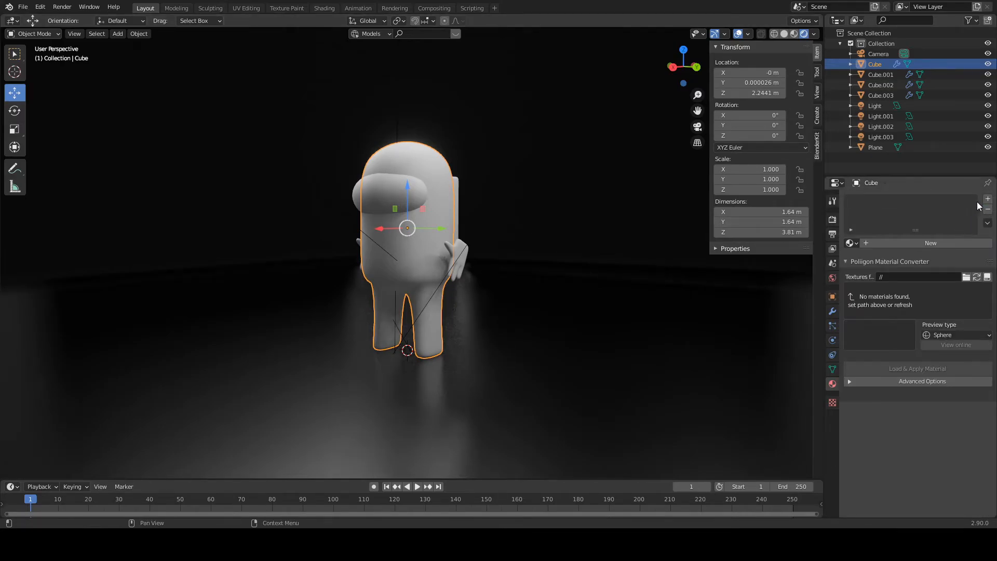
left_click(939, 241)
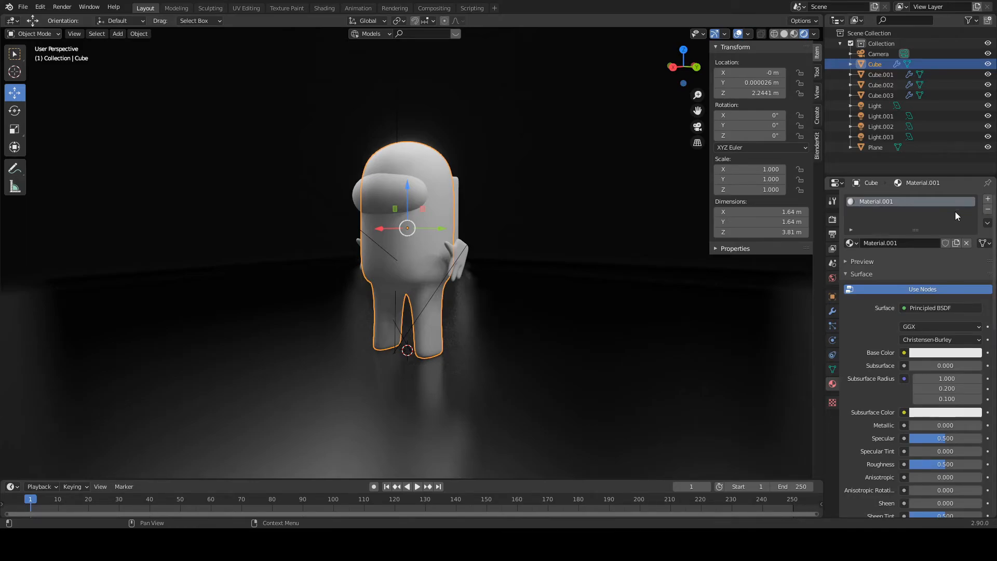
- Set the body material's base colour to a fully saturated red
mouse_move(604, 300)
middle_mouse_down()
mouse_move(593, 322)
mouse_move(572, 324)
mouse_move(601, 280)
mouse_move(551, 279)
mouse_move(590, 314)
middle_mouse_up()
scroll(551, 279, "down", 3)
left_click(945, 353)
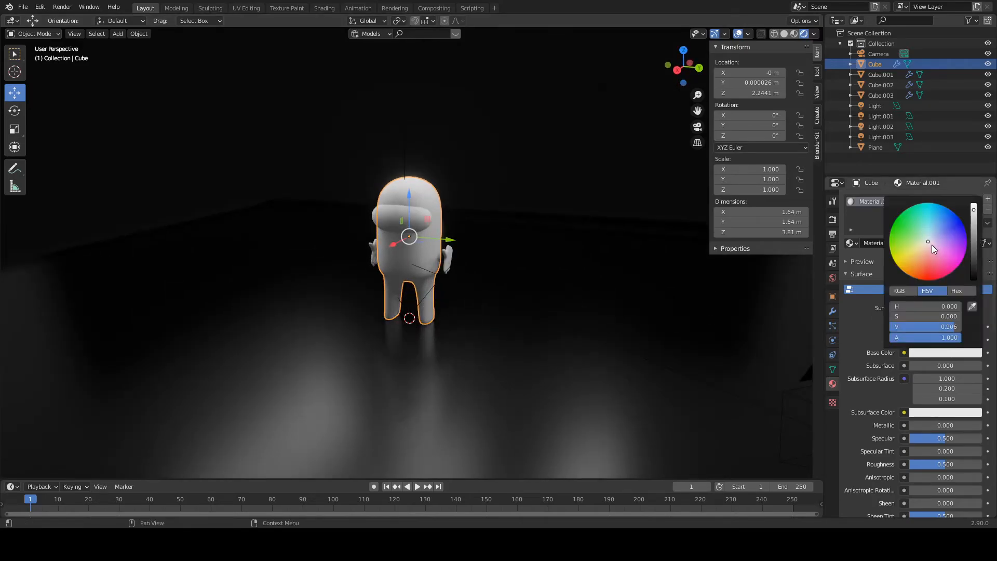
left_click_drag(928, 243, 933, 280)
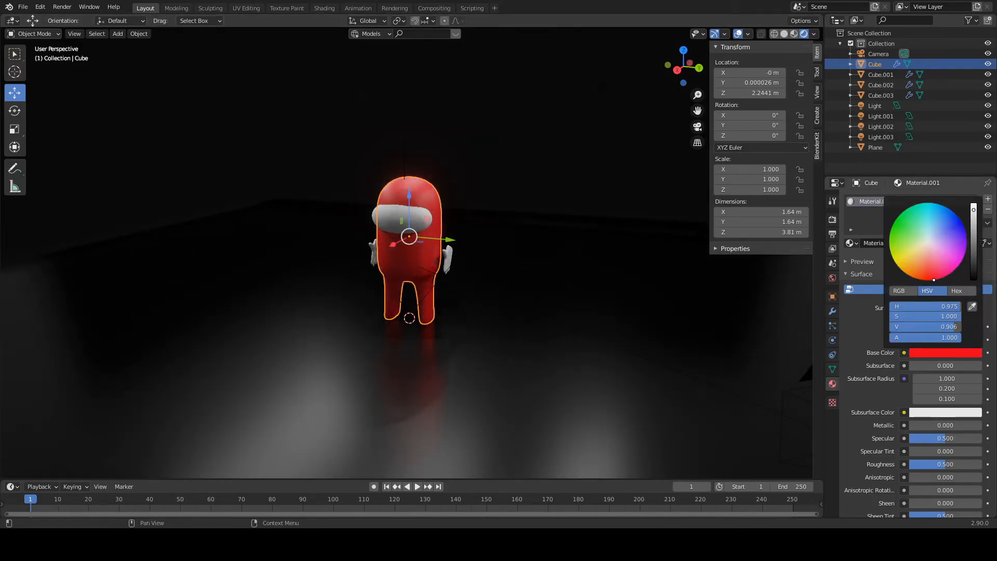
scroll(460, 338, "up", 3)
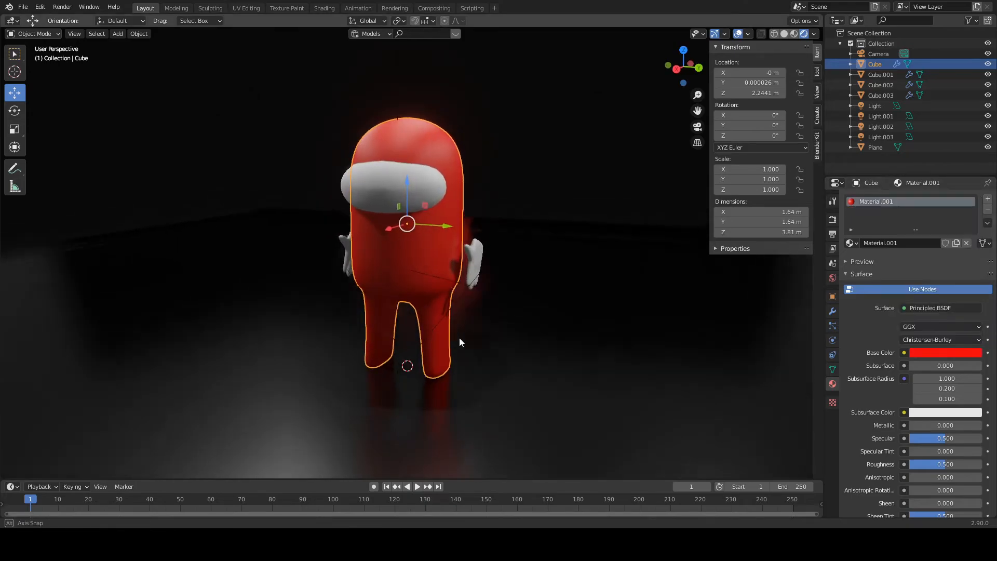
middle_click_drag(461, 338, 436, 332)
scroll(497, 350, "down", 1)
- Try the body material's roughness at 0 and about 0.511, ending at about 0.348
scroll(944, 418, "down", 4)
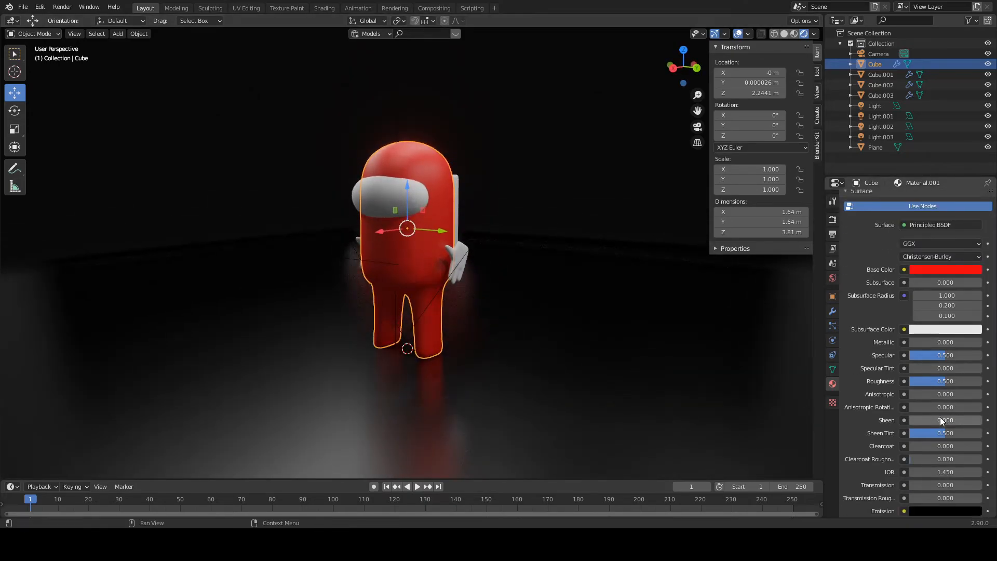
left_click_drag(958, 385, 914, 386)
mouse_move(472, 313)
middle_mouse_down()
mouse_move(423, 298)
mouse_move(451, 291)
mouse_move(510, 317)
mouse_move(544, 318)
mouse_move(471, 323)
middle_mouse_up()
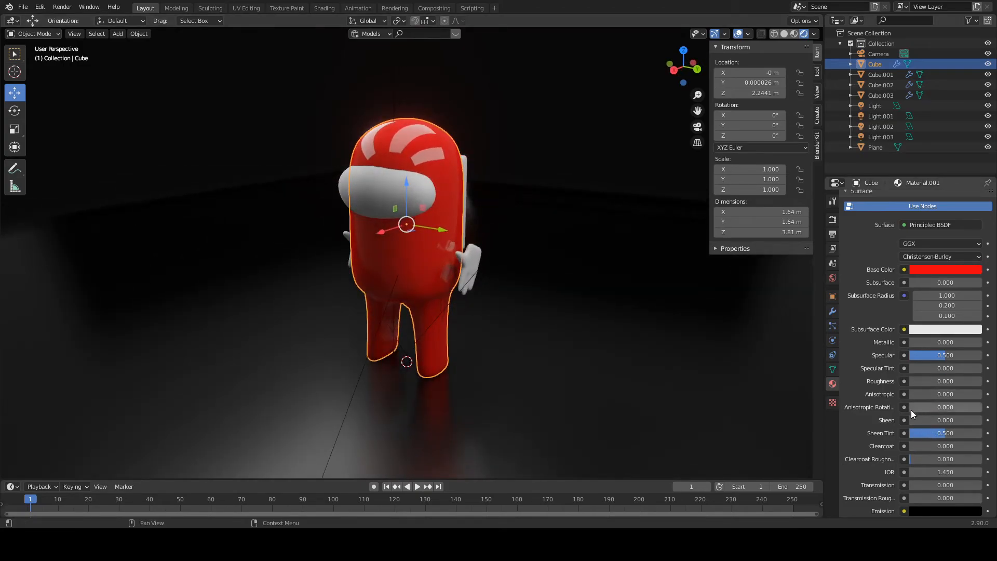
left_click_drag(912, 385, 950, 385)
middle_click_drag(491, 300, 513, 305)
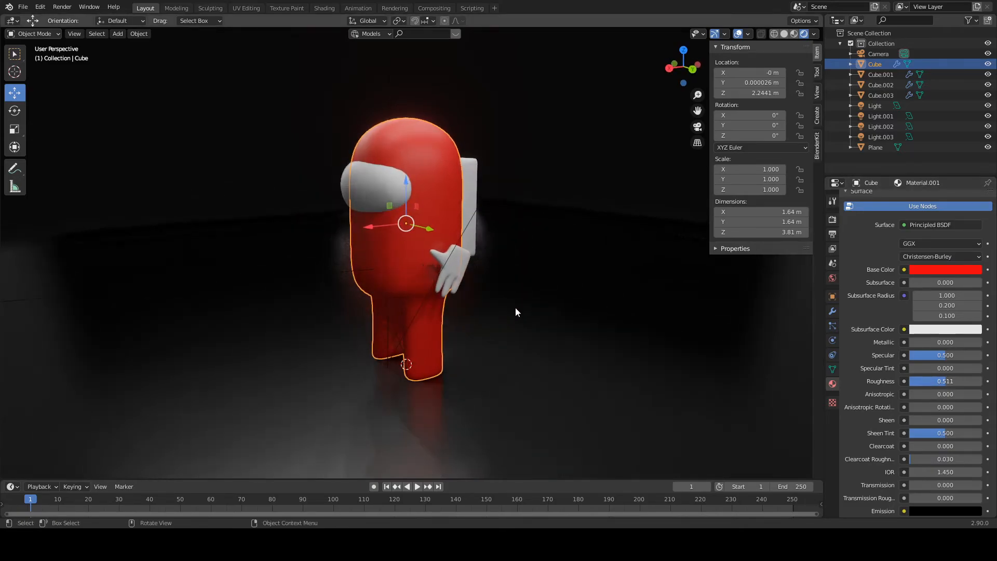
left_click_drag(946, 382, 935, 381)
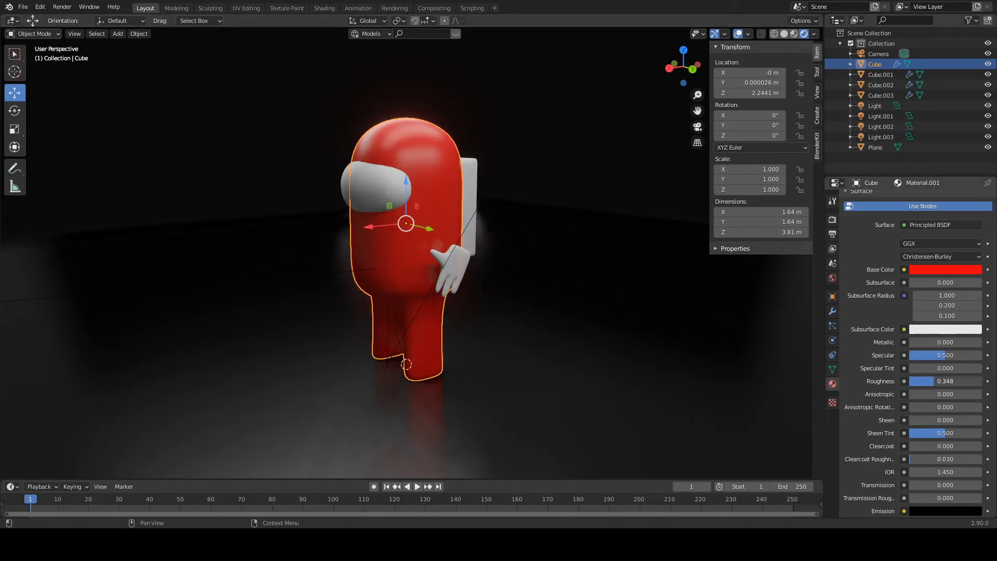
- Assign the body's red Material.001 to the back box and the hands
middle_click_drag(458, 249, 372, 242)
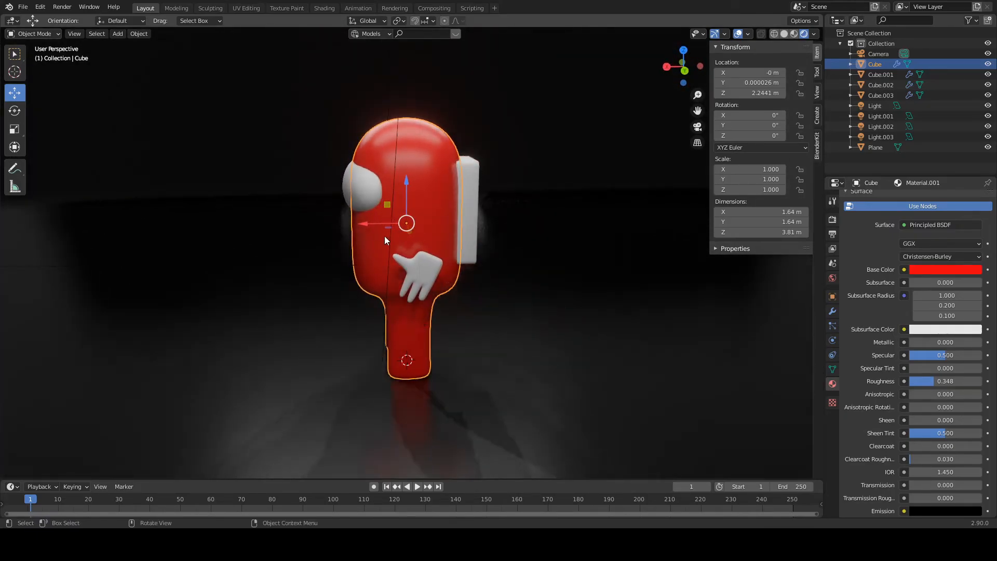
left_click(466, 212)
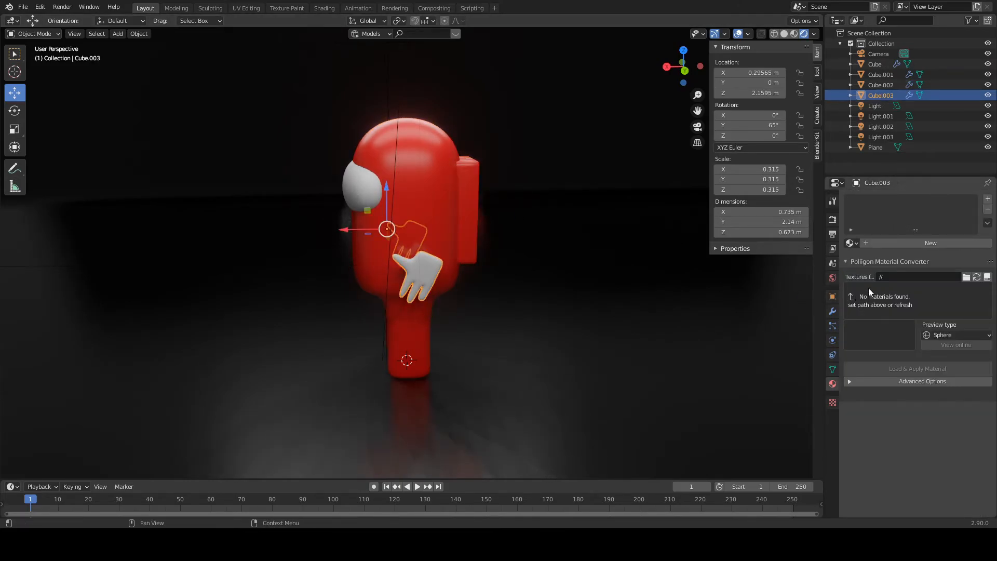
left_click(852, 288)
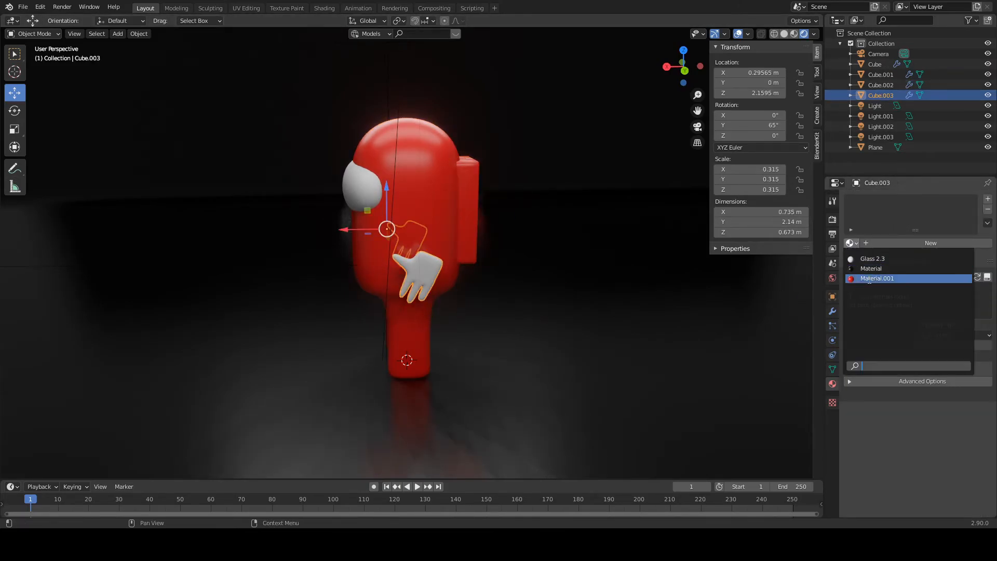
left_click(878, 275)
- Add a new material to the visor and set its roughness to 0
middle_click_drag(347, 227, 427, 207)
left_click(427, 207)
middle_click_drag(498, 207, 389, 190)
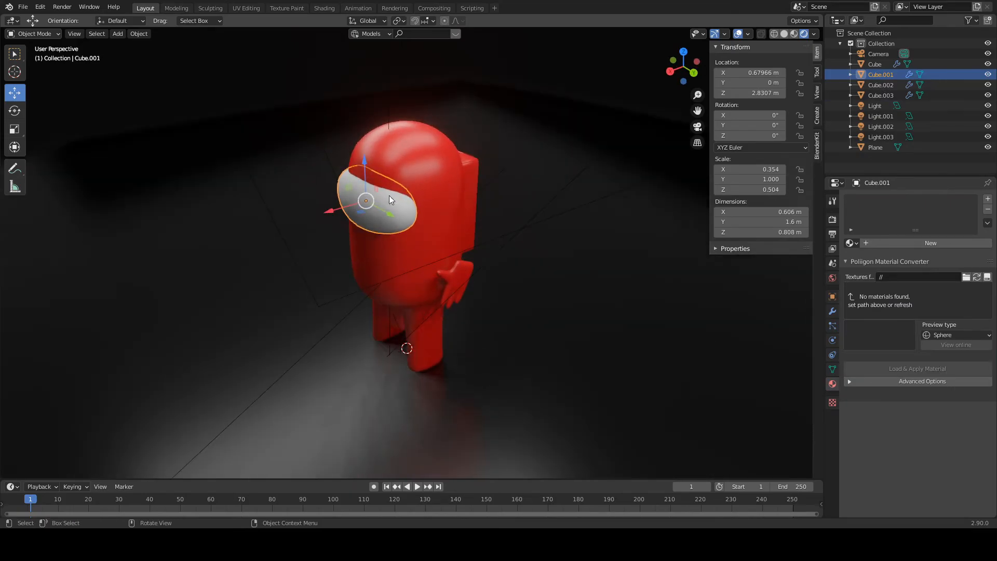
left_click(911, 243)
scroll(935, 385, "down", 3)
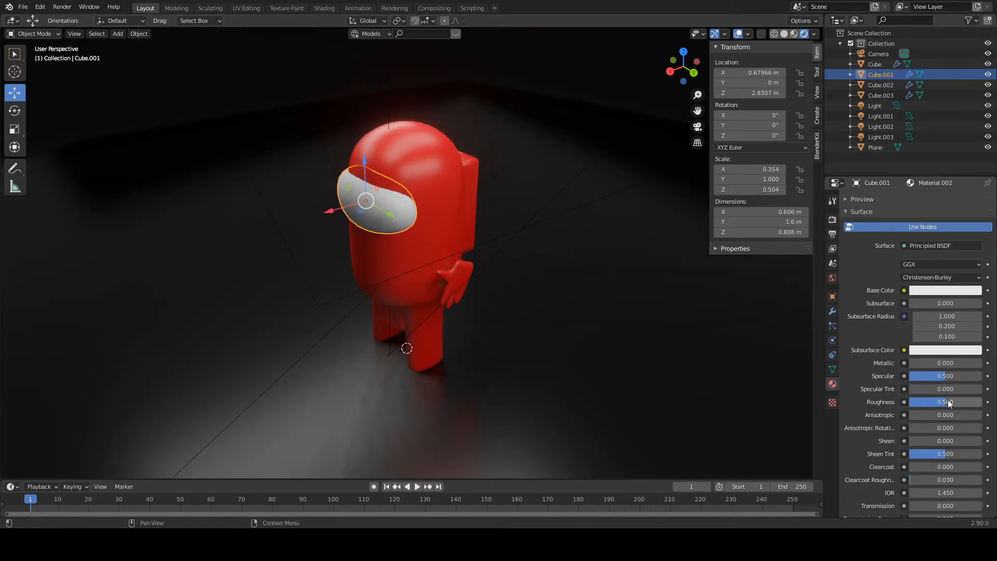
left_click_drag(949, 403, 906, 403)
- Set the visor material's base colour to bright blue
left_click(950, 350)
left_click_drag(931, 241, 941, 148)
key("Escape")
left_click(940, 290)
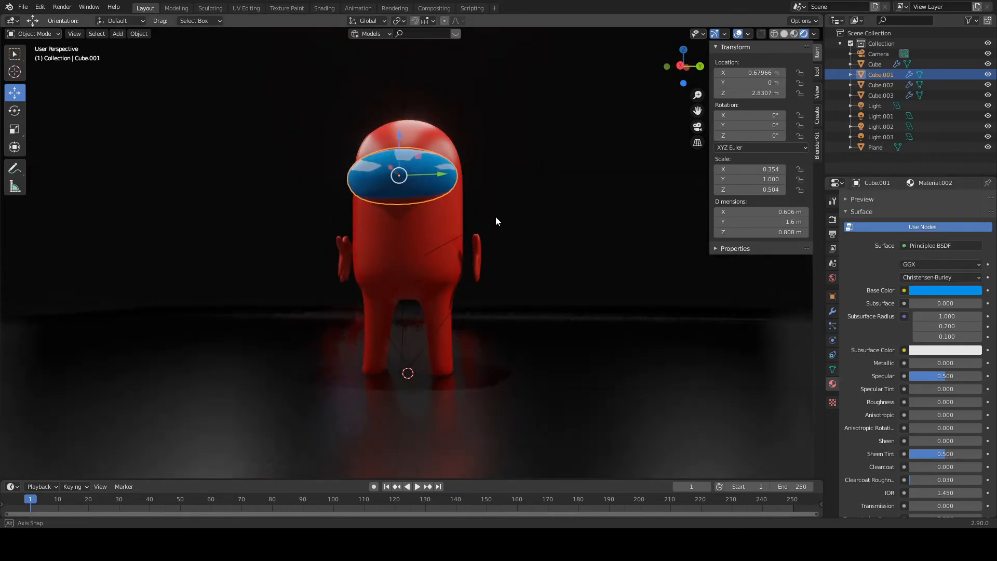
middle_click_drag(495, 217, 465, 273)
- Examine the materials on the body, backdrop and hands, viewing the coloured character from the front and the side
left_click(441, 253)
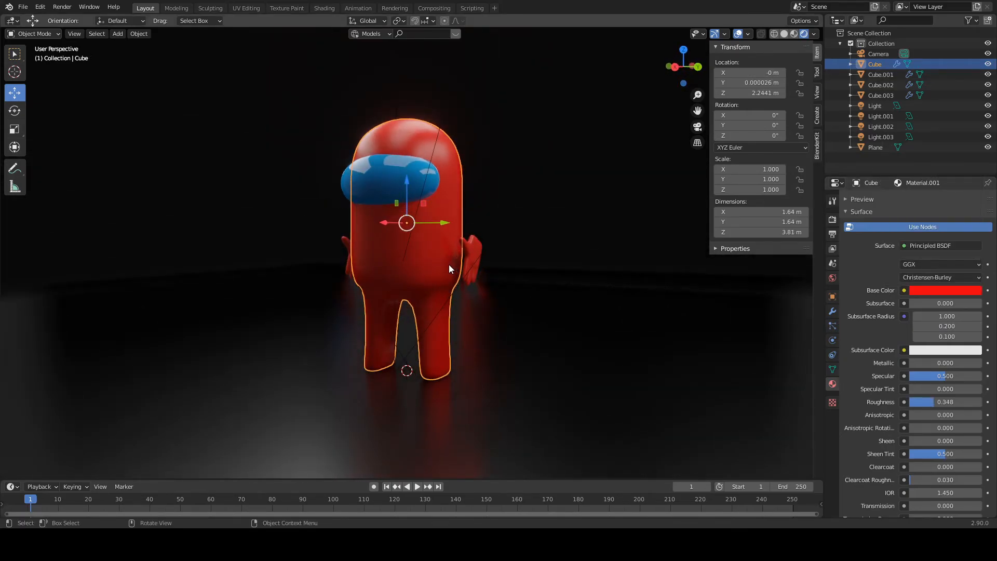
middle_click_drag(432, 234, 510, 303)
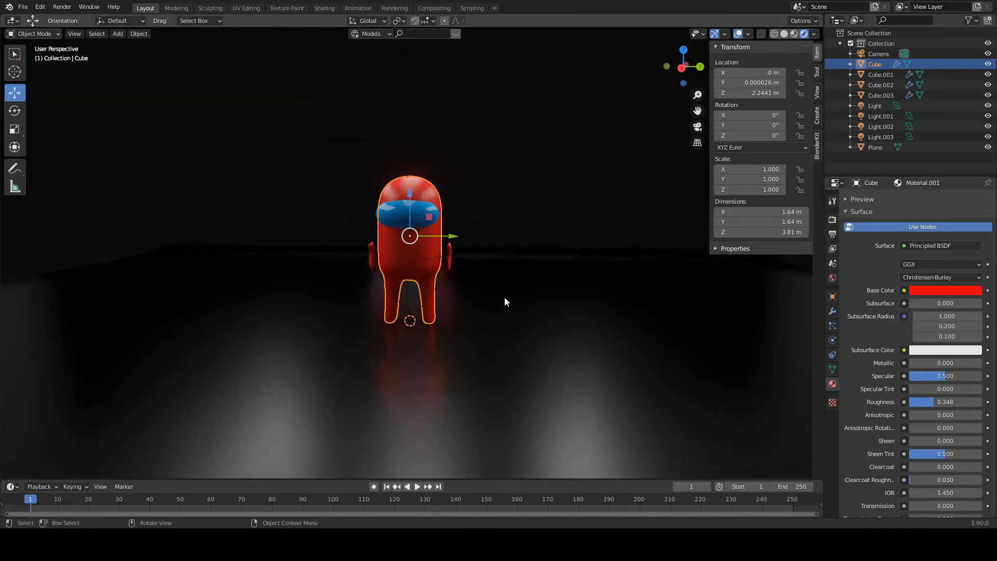
left_click(435, 266)
left_click(435, 267)
left_click(443, 263)
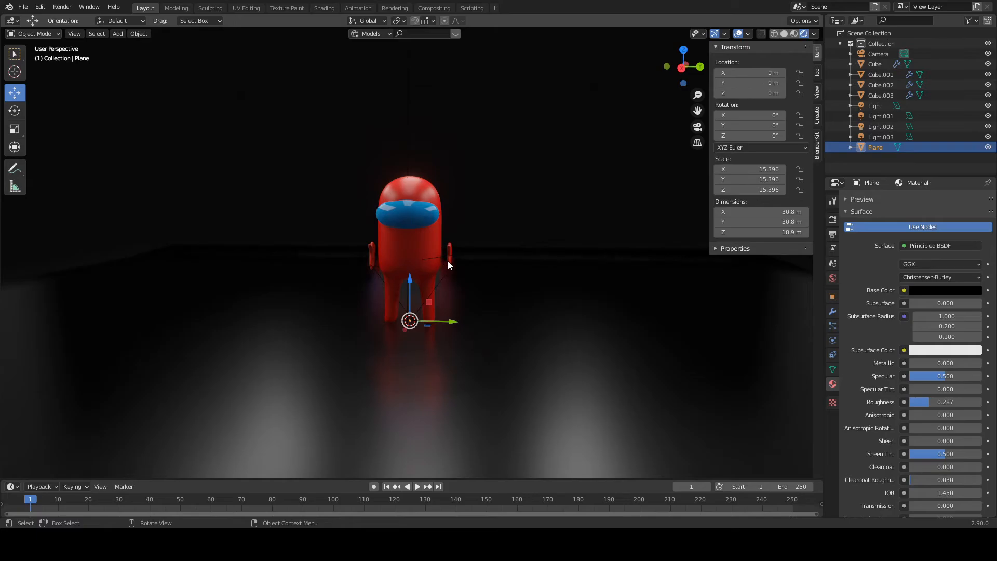
left_click(448, 261)
middle_click_drag(490, 258, 452, 252)
scroll(440, 237, "down", 3)
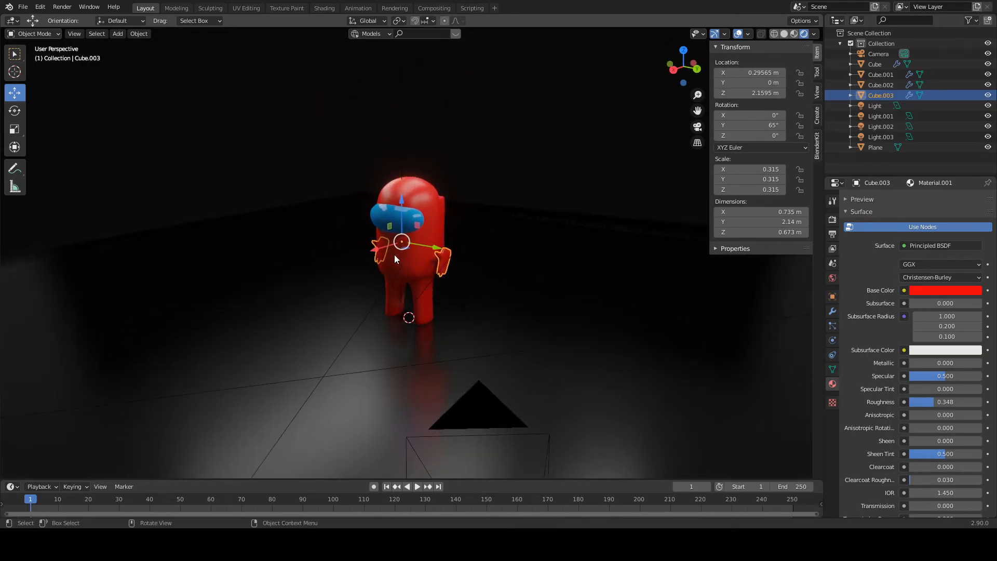
- Compare the red body material at roughness 0, and set its roughness to about 0.362
left_click(407, 260)
scroll(925, 400, "down", 4)
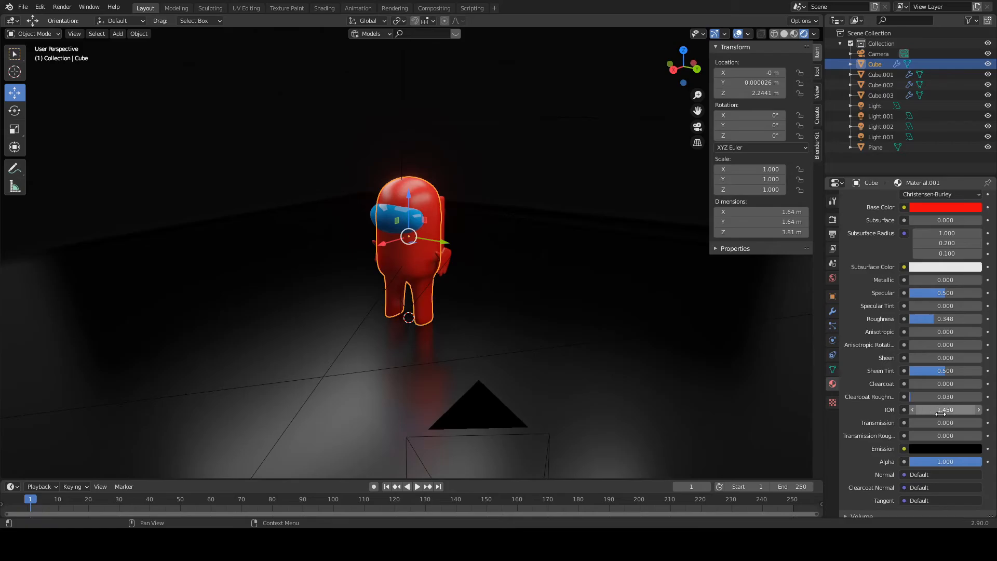
left_click_drag(935, 317, 908, 316)
scroll(614, 326, "up", 2)
middle_click_drag(614, 326, 701, 322)
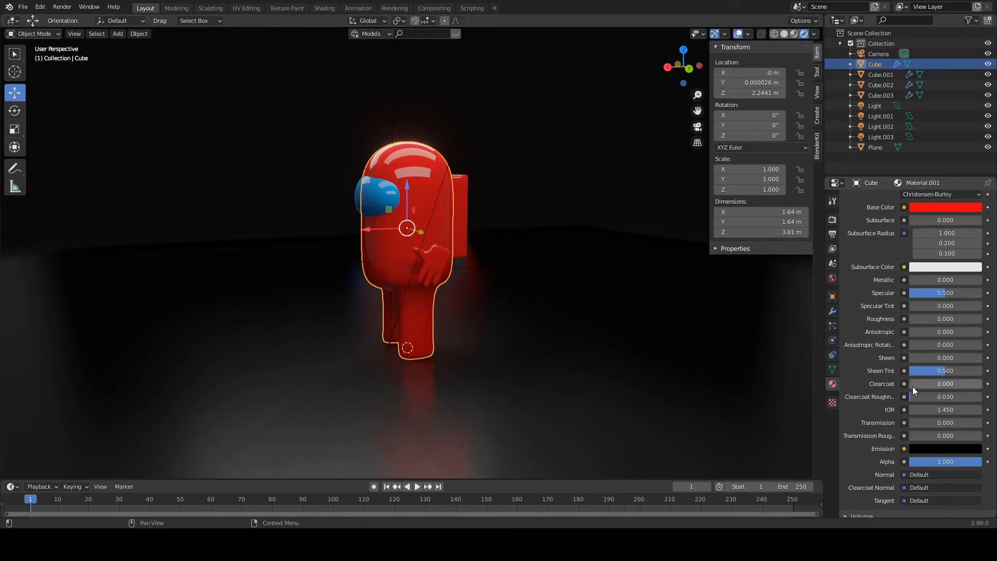
left_click_drag(914, 319, 935, 319)
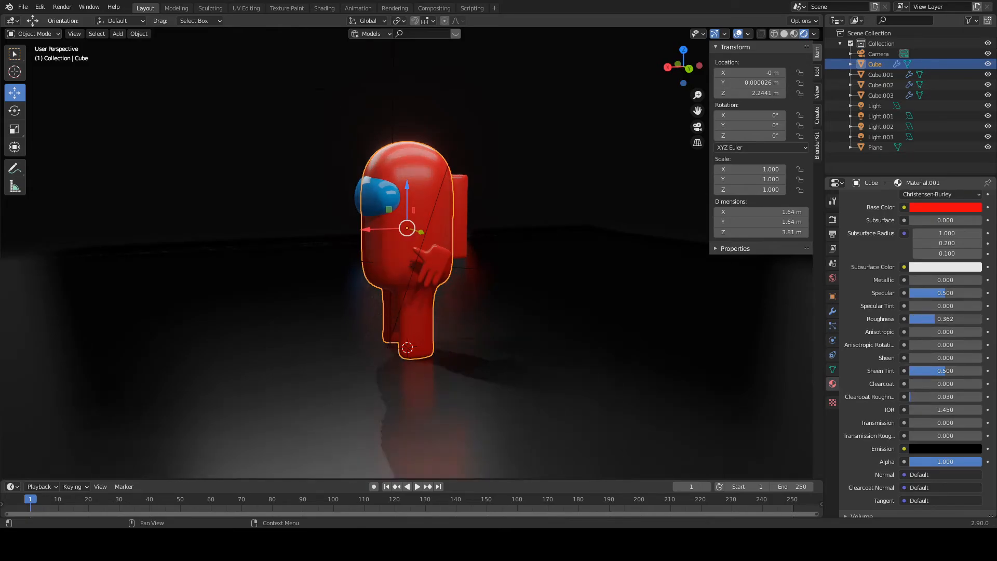
- Set the red body material's roughness to about 0.312 and check the character from the front
scroll(467, 289, "up", 2)
middle_click_drag(467, 290, 498, 285)
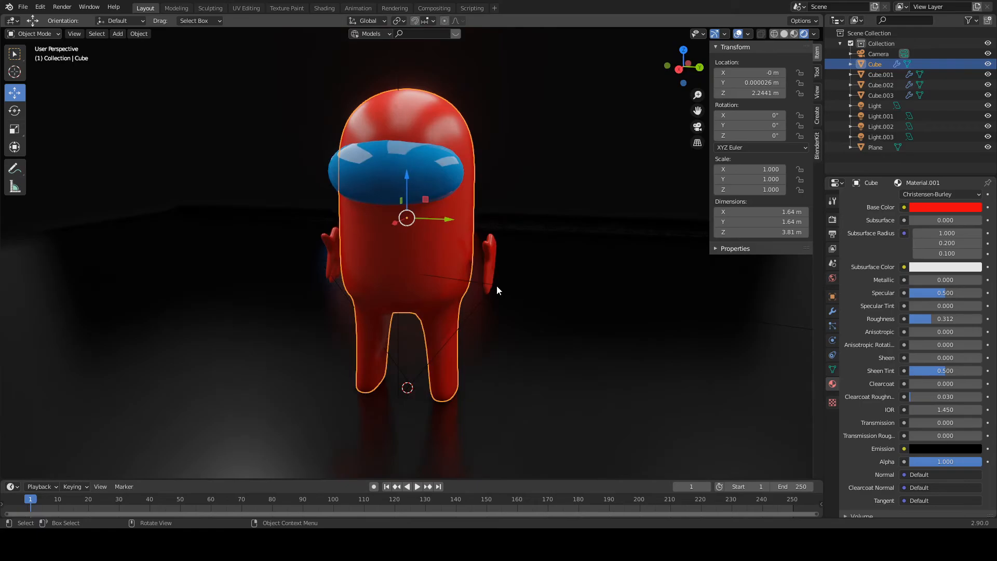
scroll(477, 301, "up", 3)
scroll(470, 303, "down", 4)
scroll(471, 304, "up", 2)
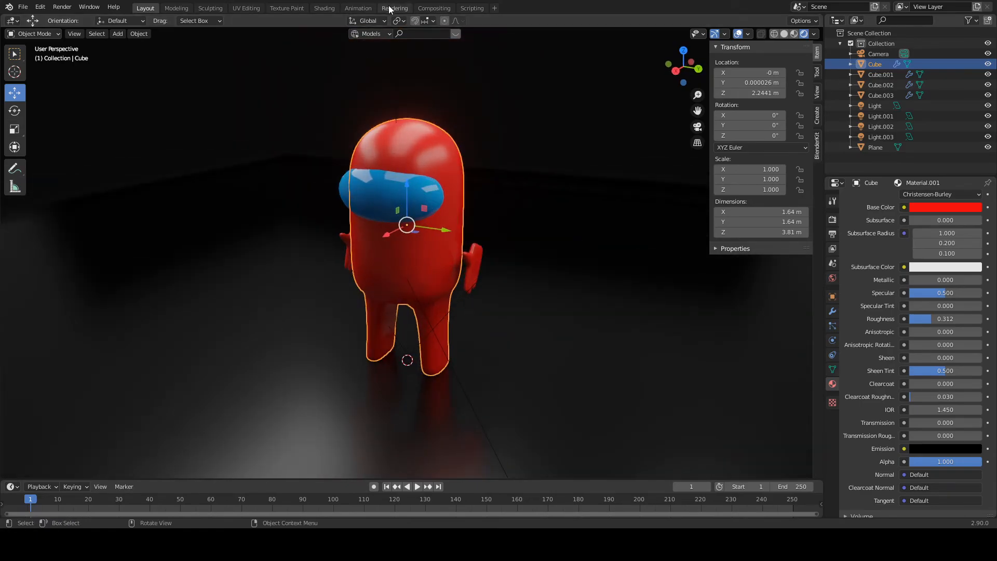
- Switch to the Shading workspace and show the character from the front in rendered shading
left_click(324, 8)
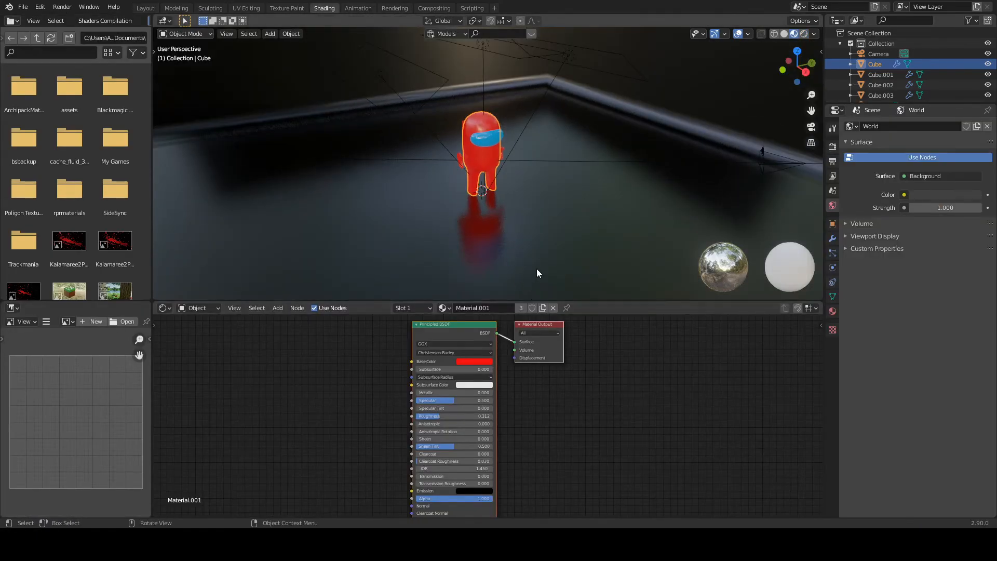
left_click(804, 33)
mouse_move(625, 154)
middle_mouse_down()
mouse_move(504, 207)
mouse_move(538, 146)
middle_mouse_up()
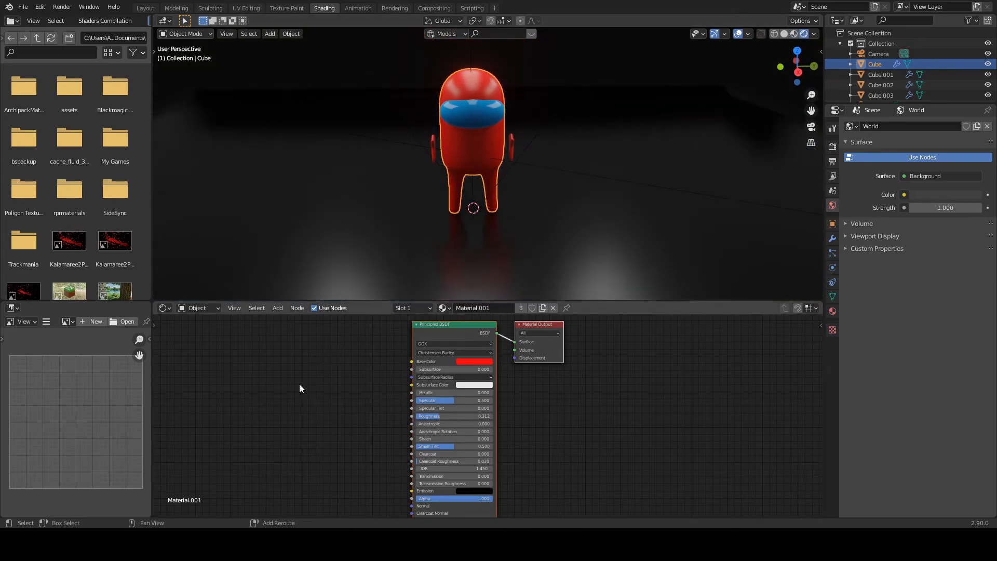
- Add a Noise Texture node to the body material, placed before the Principled BSDF
scroll(300, 389, "down", 1)
key("shift+a")
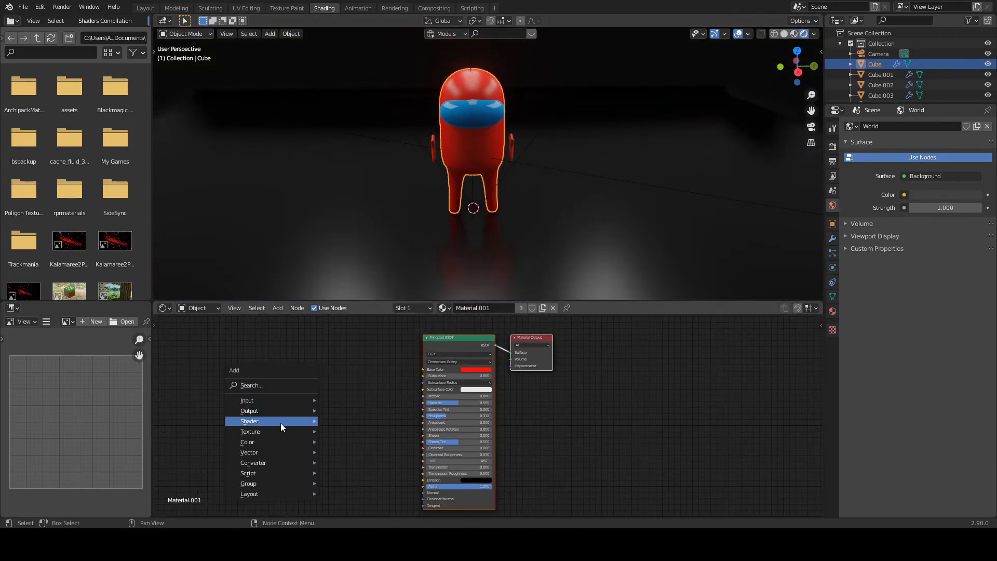
mouse_move(278, 430)
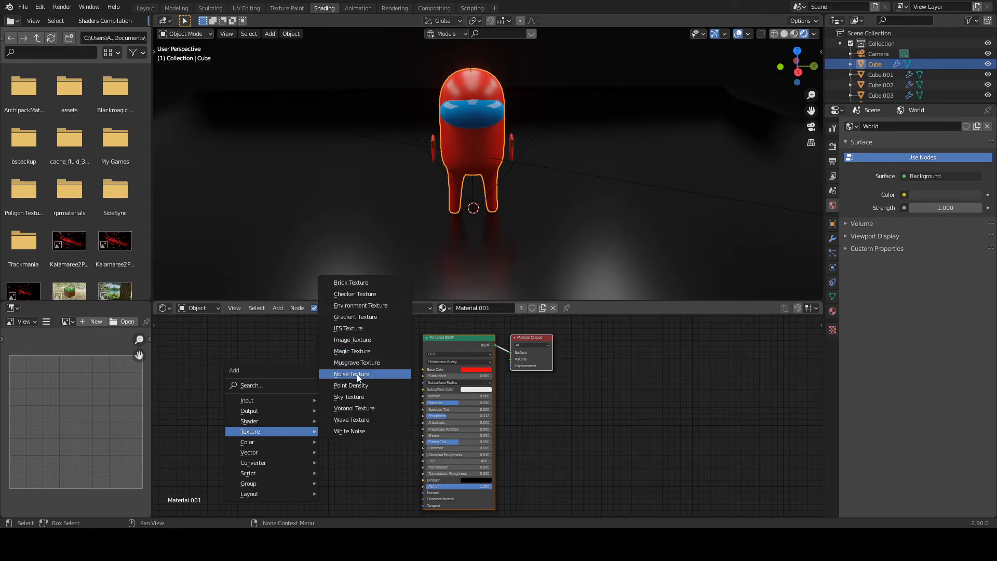
left_click(357, 374)
left_click(271, 425)
scroll(314, 445, "up", 3)
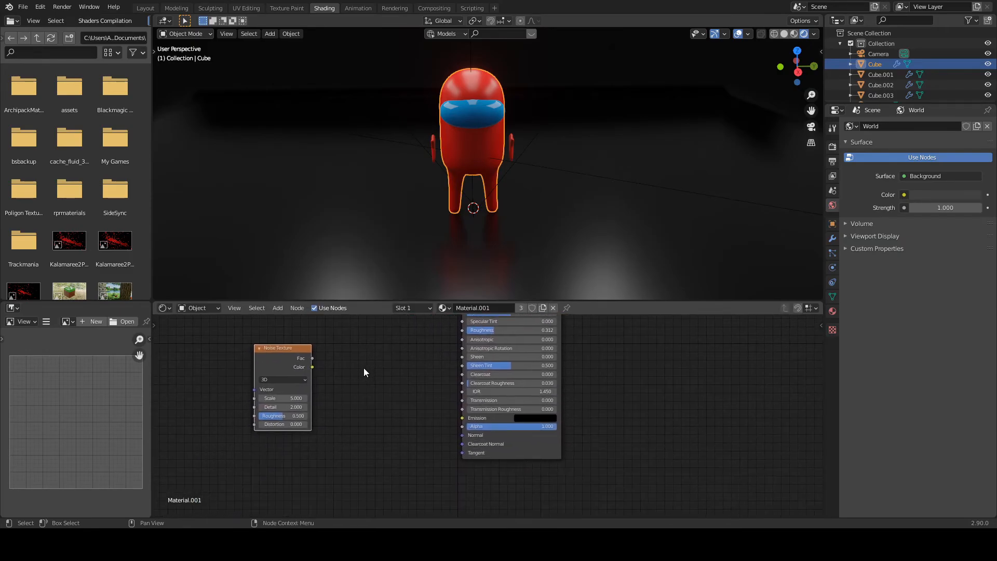
- Add a Bump node between the Noise Texture and the Principled BSDF
key("shift+a")
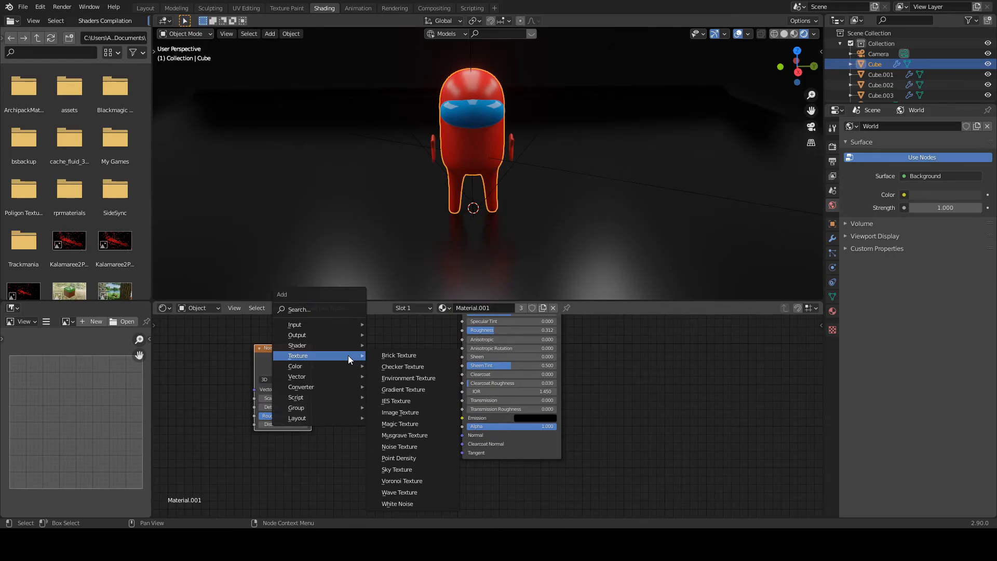
key("Escape")
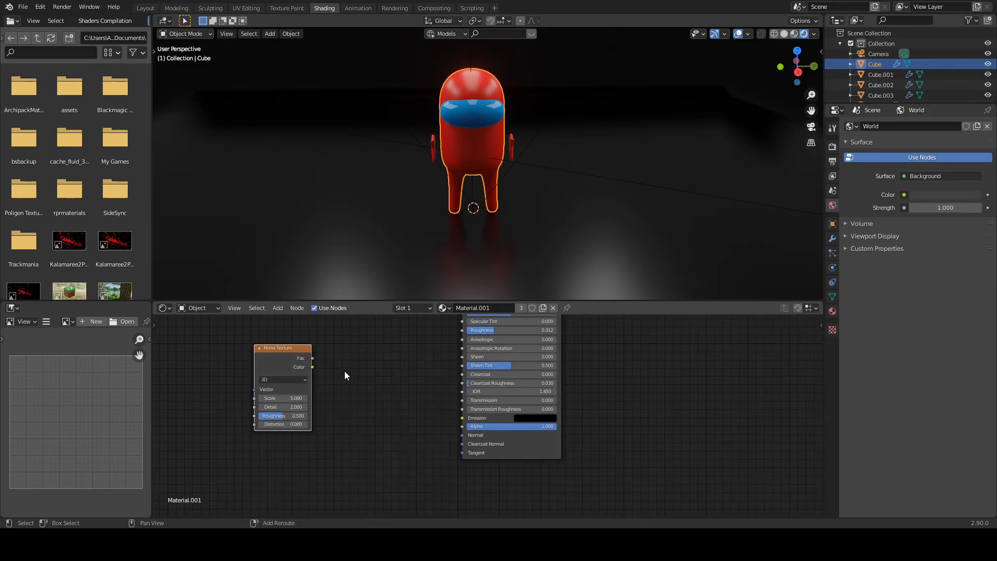
key("shift+a")
left_click(310, 324)
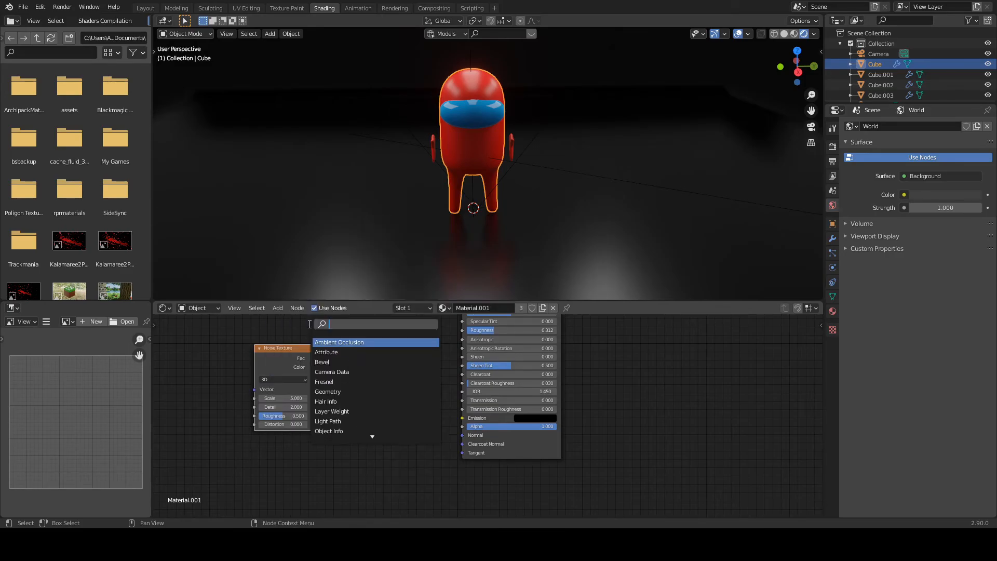
type("bum")
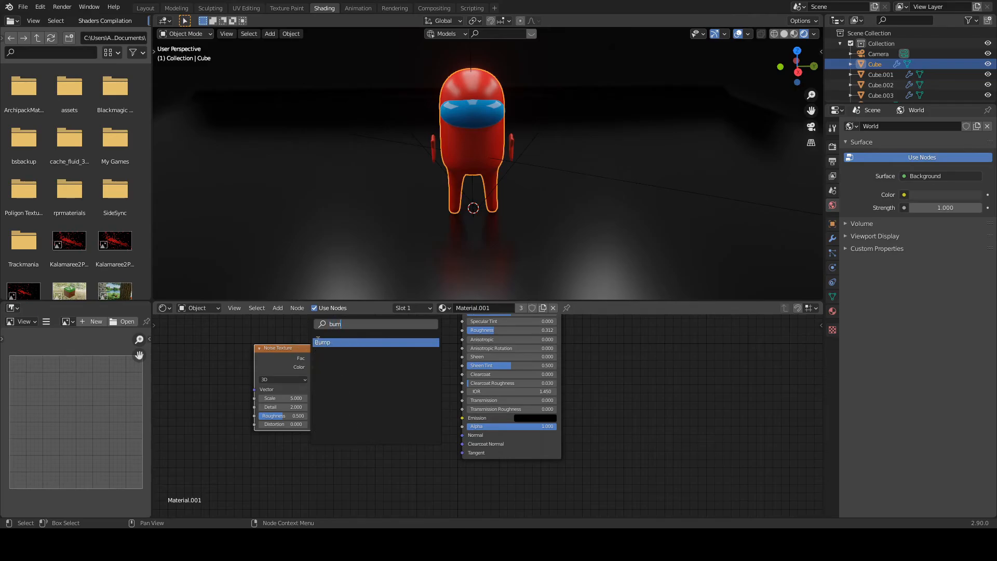
left_click(322, 342)
left_click(392, 383)
- Connect the noise Fac output to the Bump's Strength and the Bump's output to the Principled BSDF's Normal, and inspect the body surface
left_click_drag(313, 358, 358, 406)
left_click_drag(418, 383, 460, 432)
scroll(498, 265, "up", 3)
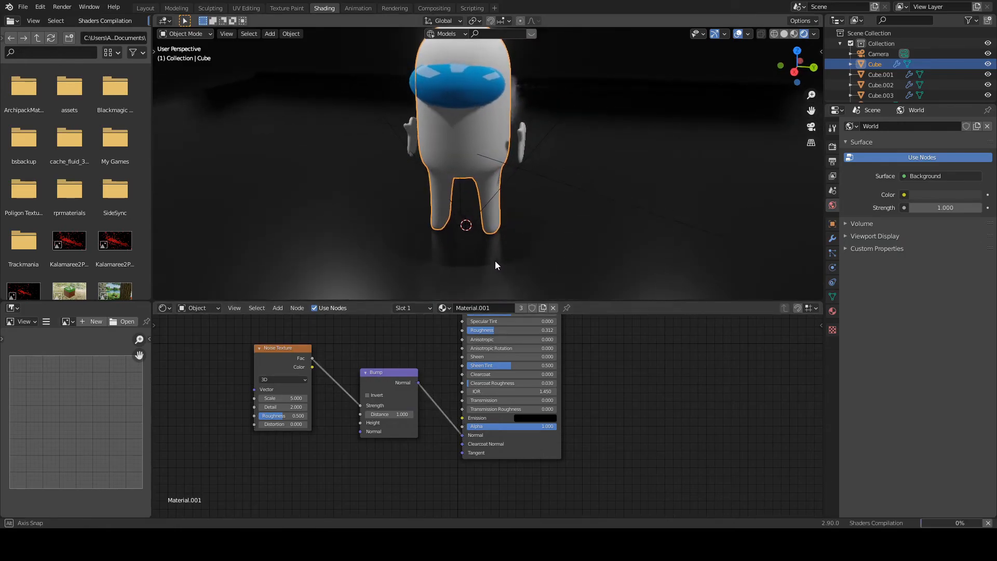
scroll(497, 200, "up", 3)
middle_click_drag(497, 199, 488, 251)
scroll(487, 264, "up", 2)
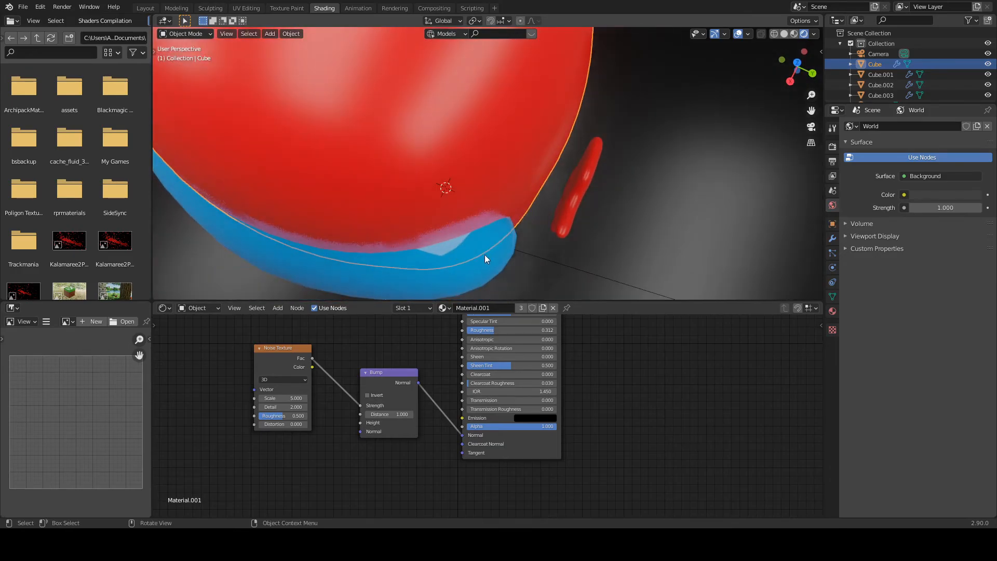
- Set the Noise Texture's scale to 1.9 and inspect the hand and lower body up close
mouse_move(273, 399)
left_mouse_down()
mouse_move(221, 398)
mouse_move(252, 399)
left_mouse_up()
mouse_move(410, 173)
middle_mouse_down()
mouse_move(454, 169)
mouse_move(395, 122)
middle_mouse_up()
scroll(472, 148, "up", 3)
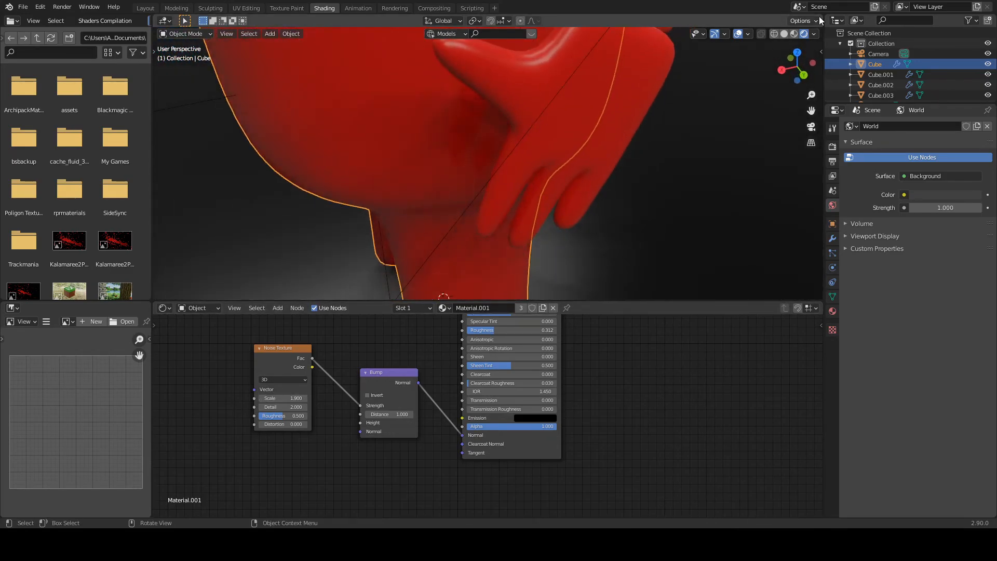
- Switch the viewport to Material Preview shading and set the Bump node's distance to 2.1
left_click(794, 34)
scroll(443, 213, "up", 5)
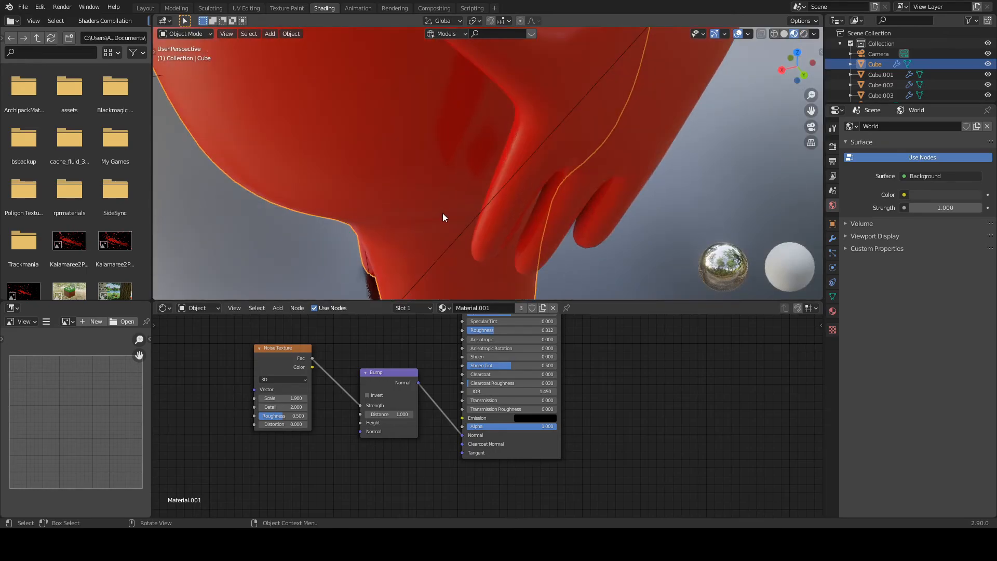
scroll(445, 212, "down", 5)
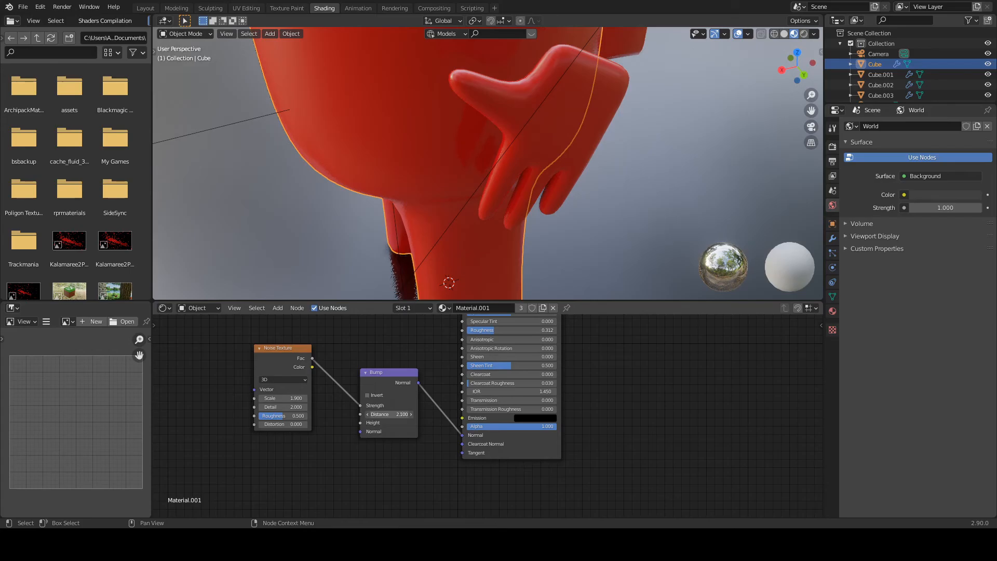
scroll(467, 405, "up", 1)
scroll(522, 263, "up", 4)
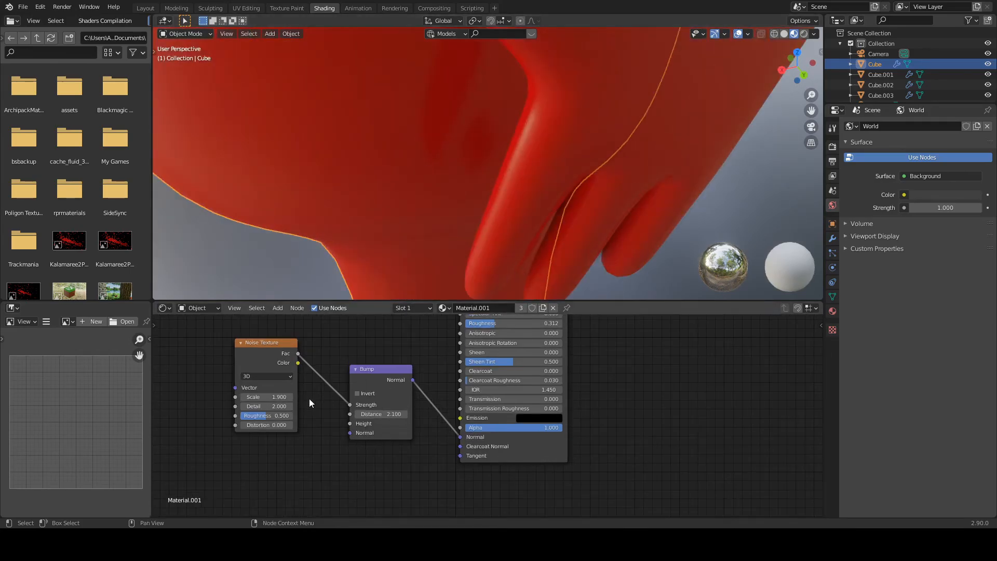
- Set the Noise Texture's roughness to about 0.483 and move its Fac link to the Bump's Distance input
left_click_drag(275, 419, 262, 418)
mouse_move(347, 403)
left_mouse_down()
mouse_move(332, 403)
mouse_move(350, 414)
left_mouse_up()
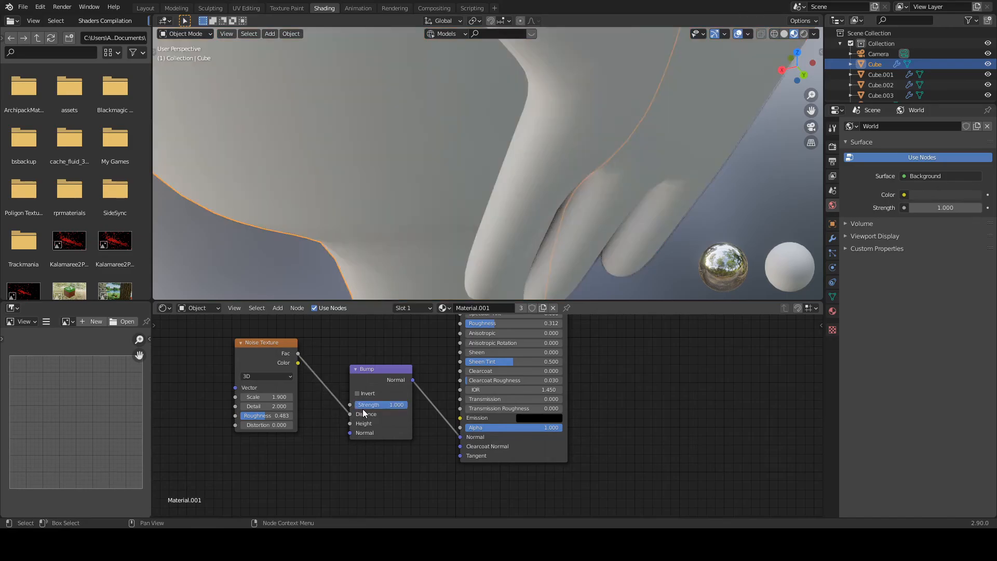
scroll(632, 221, "down", 8)
scroll(563, 210, "up", 10)
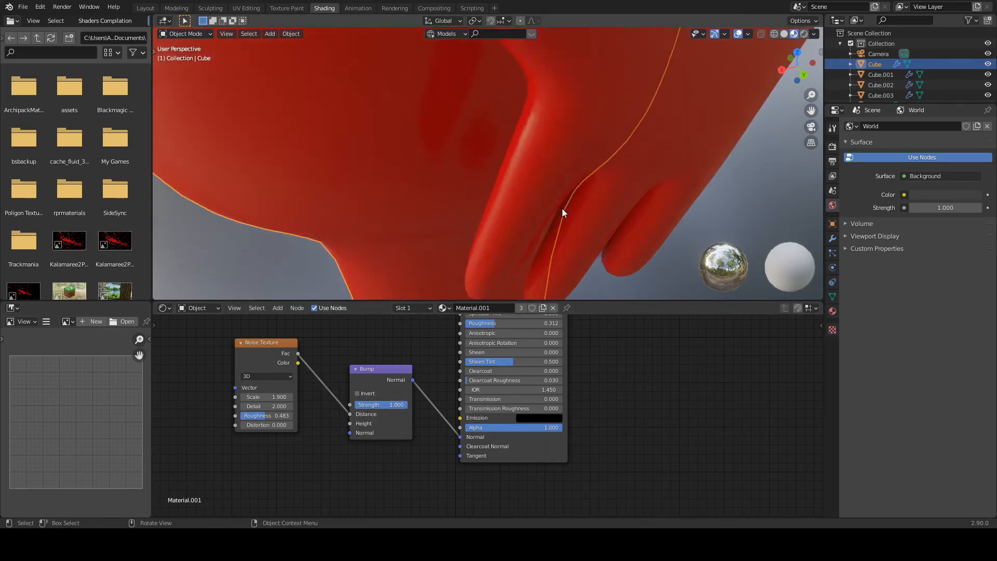
- Move the noise Fac link to the Bump's Height input and inspect the bumps around the hand
mouse_move(349, 414)
left_mouse_down()
mouse_move(338, 429)
mouse_move(350, 424)
left_mouse_up()
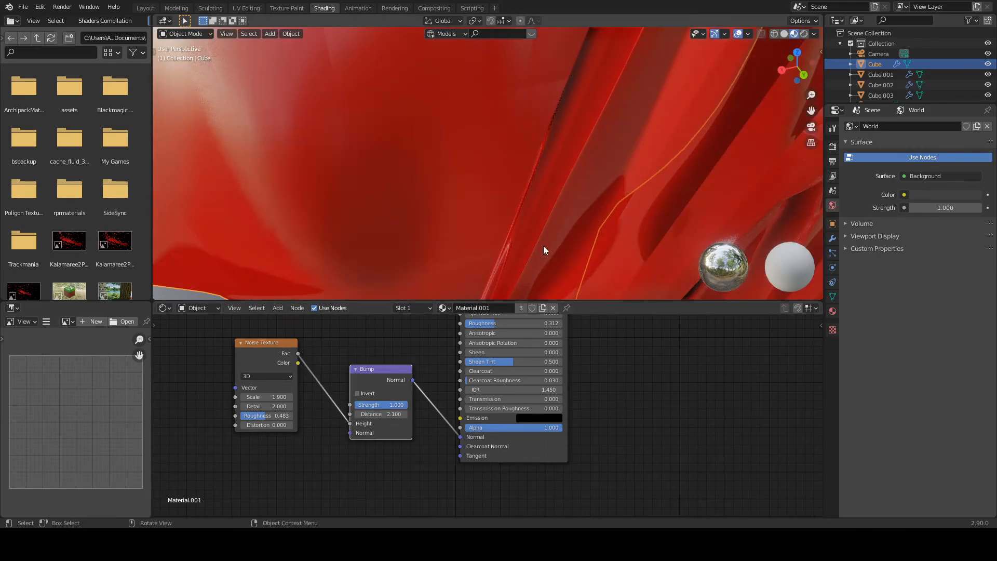
scroll(546, 242, "down", 3)
middle_click_drag(547, 235, 513, 244)
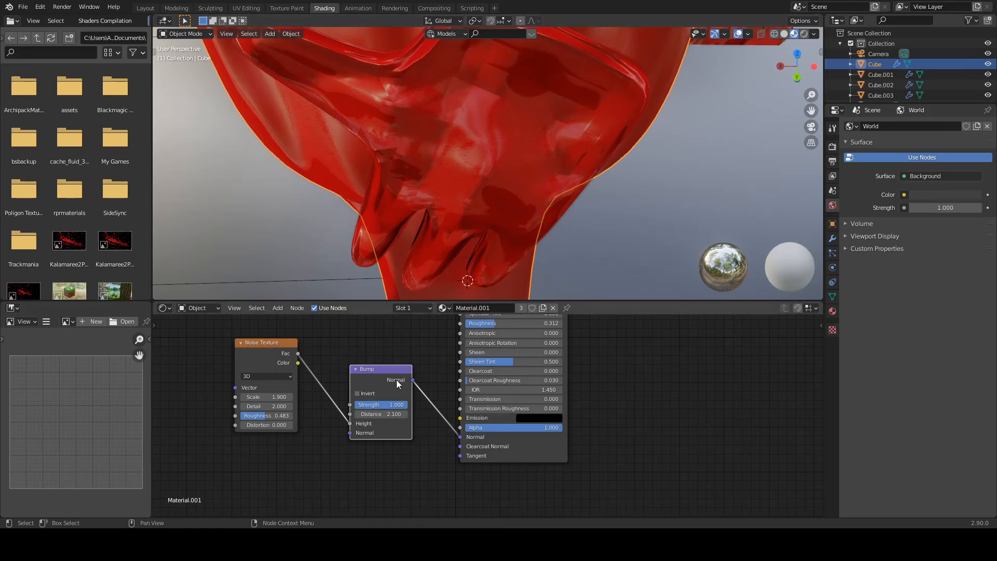
- Set the Bump strength to about 0.667 and the Noise Texture's scale to 1000
left_click_drag(392, 401, 347, 406)
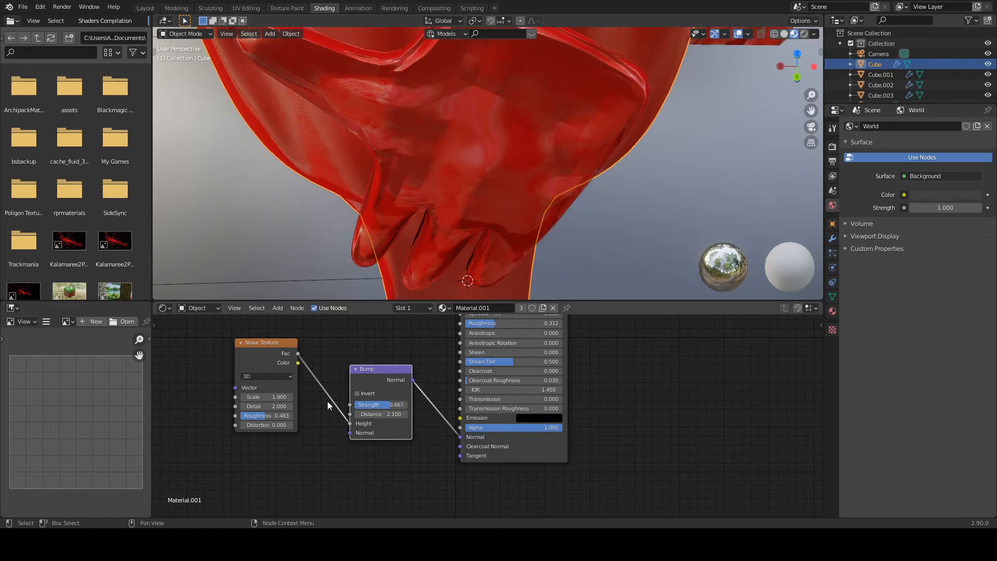
left_click_drag(245, 397, 214, 398)
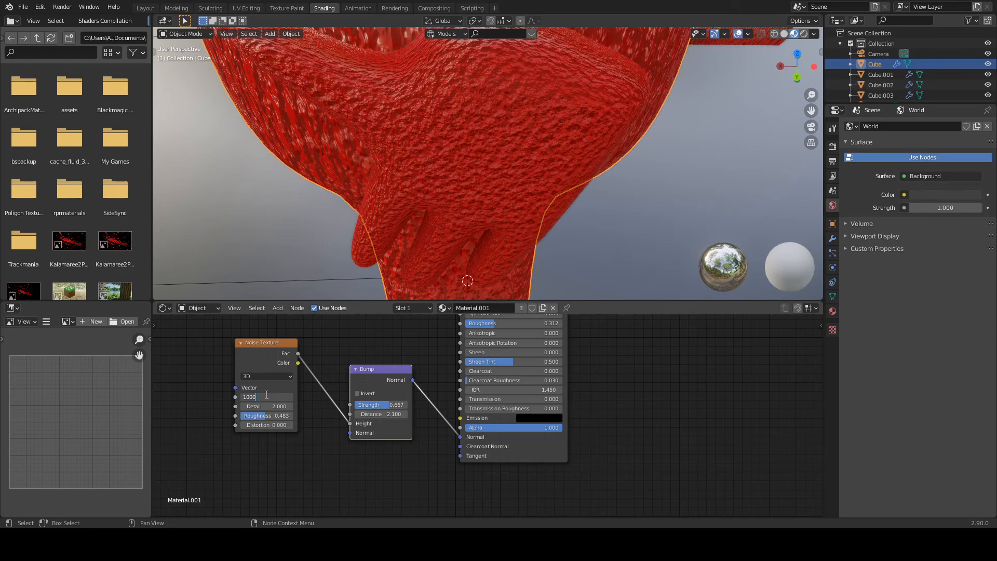
key("Return")
middle_click_drag(369, 248, 506, 192)
scroll(461, 215, "down", 6)
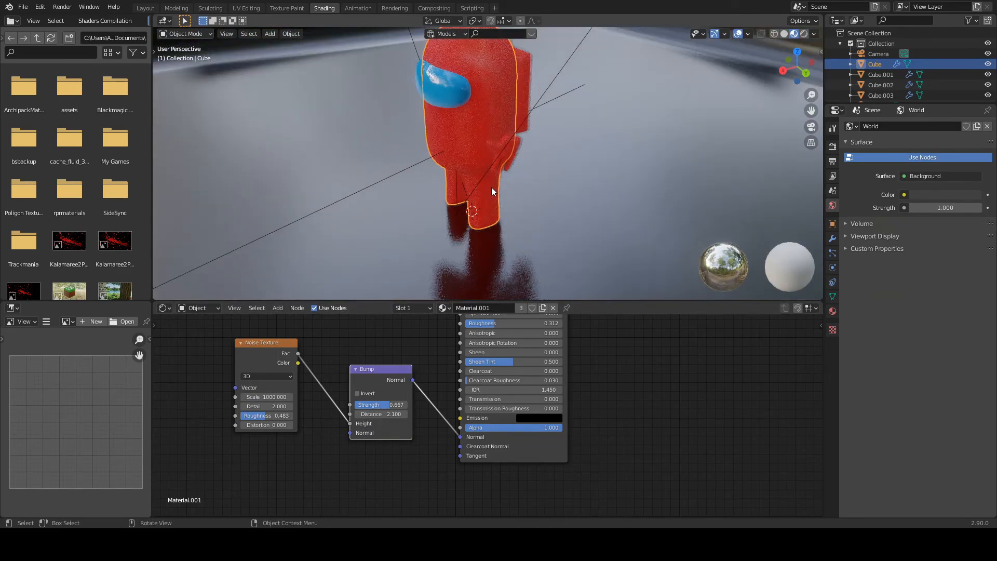
scroll(490, 239, "up", 8)
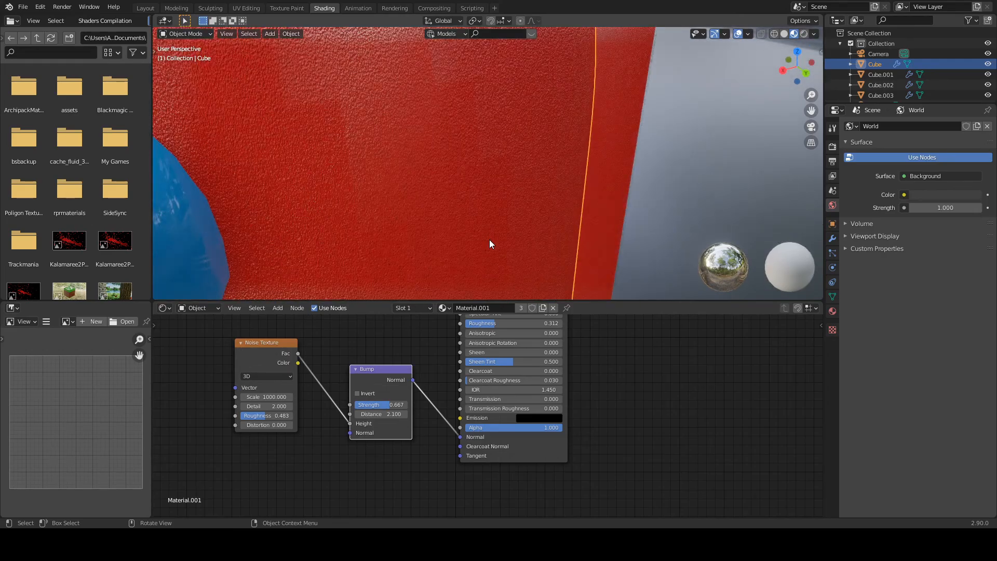
- Reduce the Bump strength to about 0.067 and check the finer surface texture on the body
left_click_drag(385, 406, 359, 406)
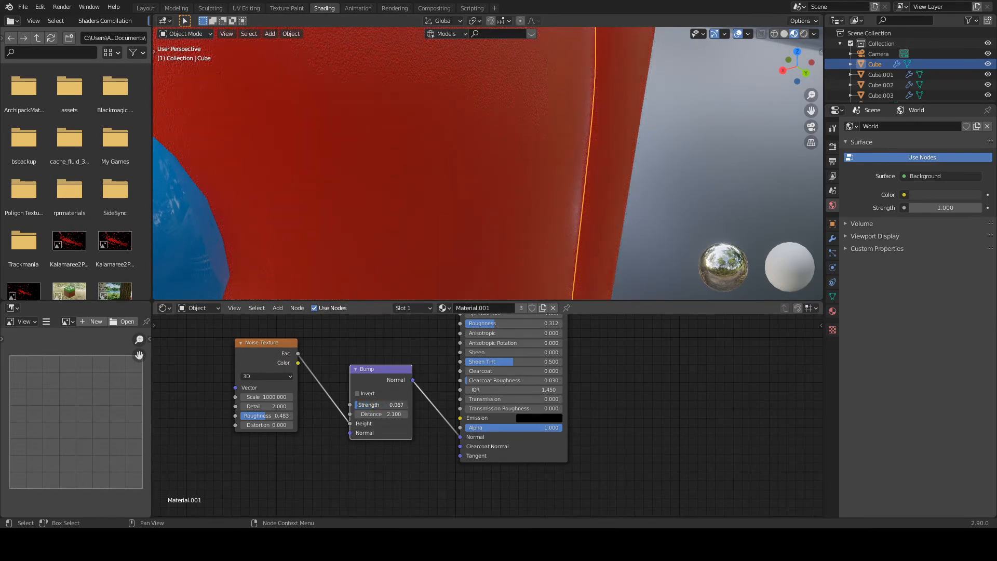
scroll(443, 187, "down", 6)
middle_click_drag(443, 187, 479, 182)
scroll(483, 179, "down", 3)
scroll(536, 210, "up", 4)
- Set the blue visor material's roughness to about 0.128
left_click(421, 148)
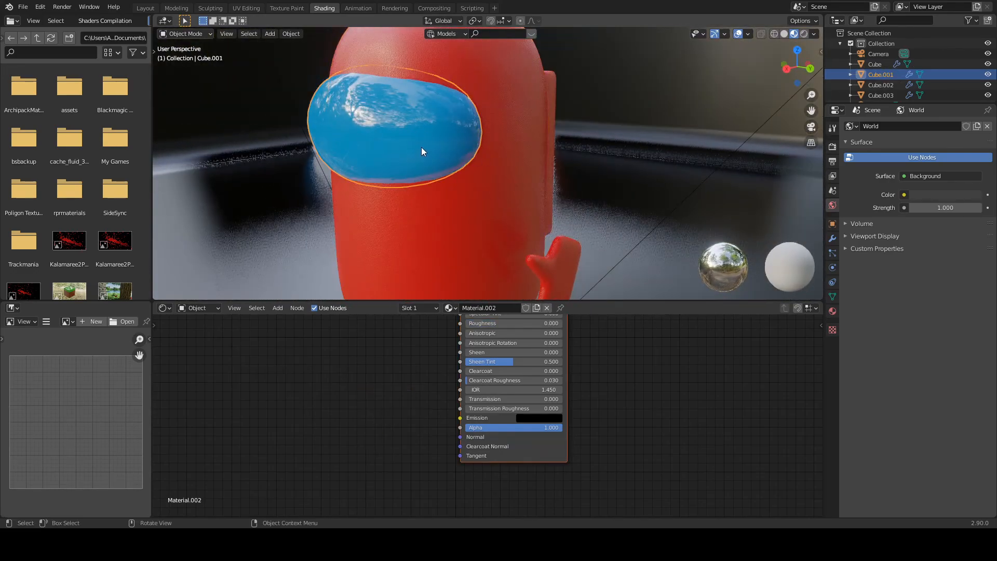
left_click(833, 310)
scroll(963, 357, "down", 1)
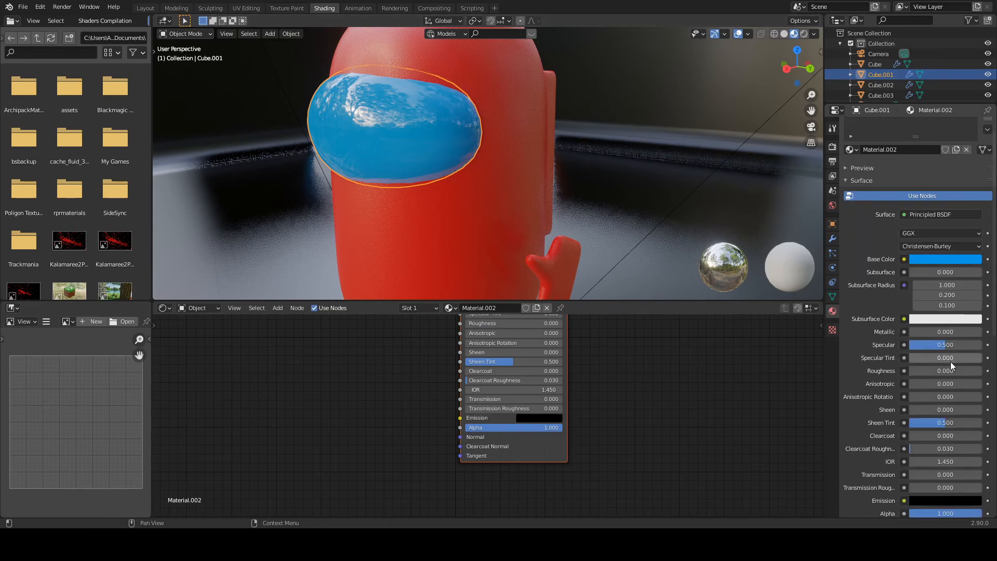
left_click(905, 370)
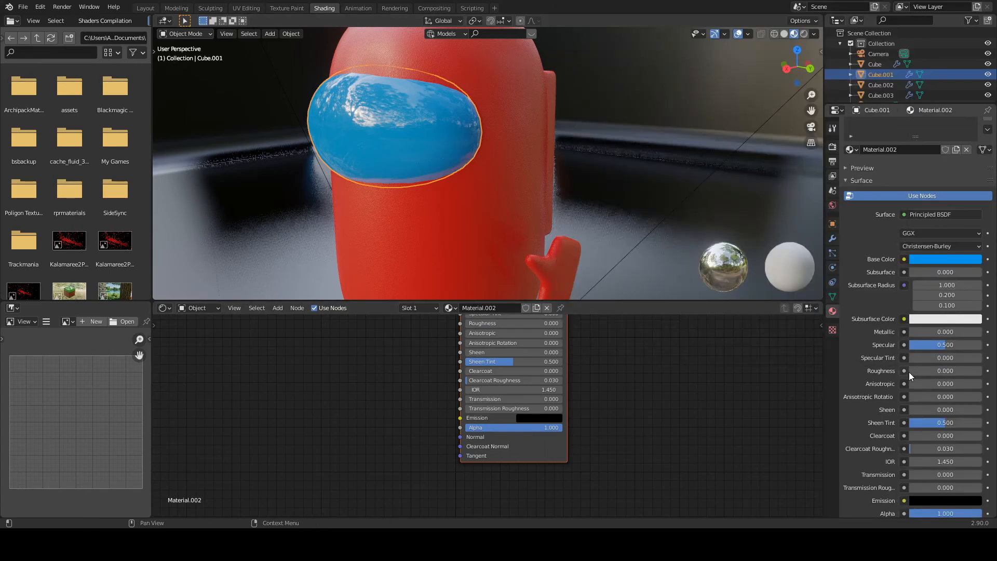
left_click_drag(910, 371, 919, 371)
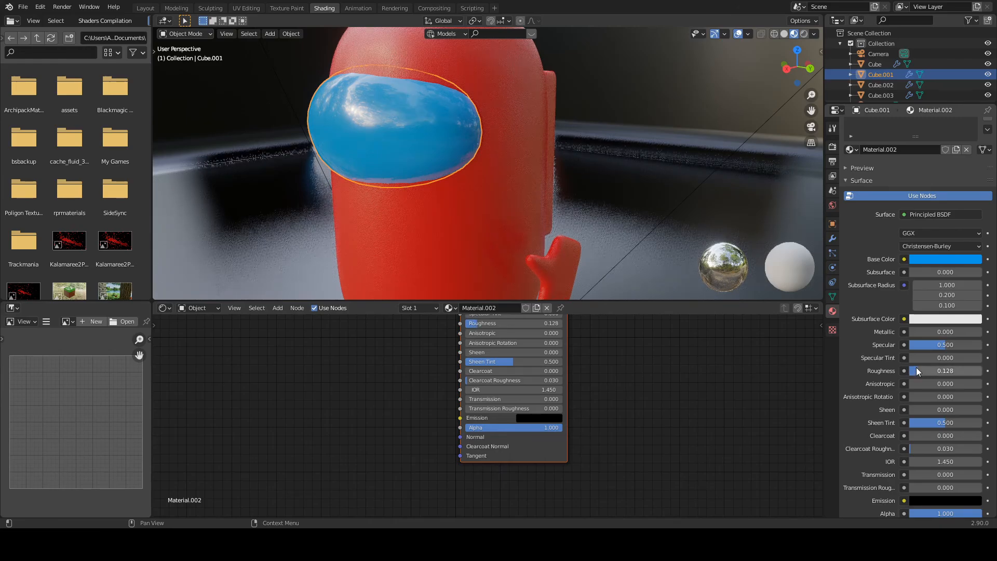
- Examine the character in rendered shading from the front and at an angle, and open the render settings
left_click(804, 34)
scroll(488, 170, "down", 5)
mouse_move(488, 169)
middle_mouse_down()
mouse_move(428, 164)
mouse_move(469, 184)
middle_mouse_up()
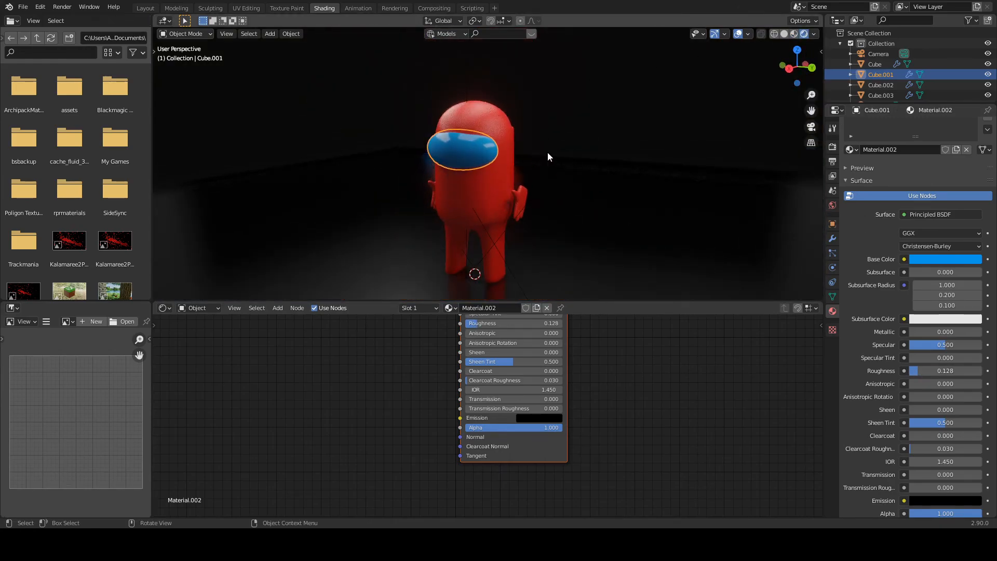
scroll(542, 205, "up", 3)
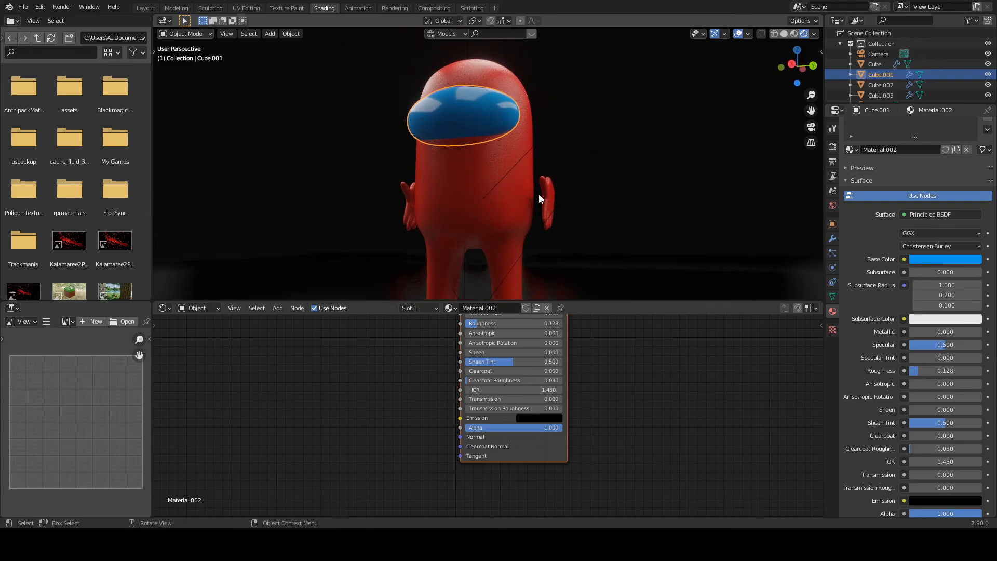
scroll(531, 207, "down", 2)
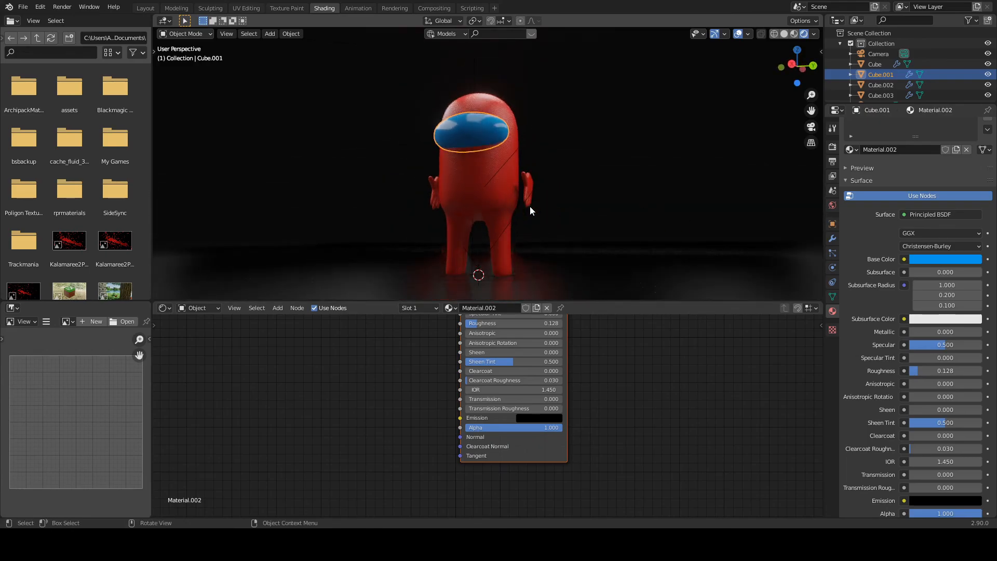
middle_click_drag(531, 207, 519, 226)
left_click(833, 146)
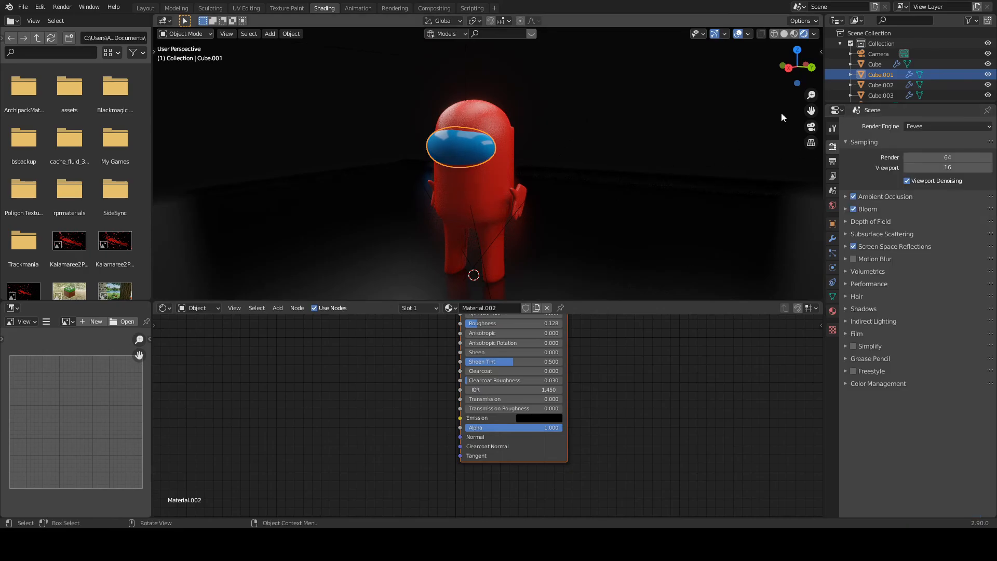
- Return to the Layout workspace, view the character through the camera and clear the selection
left_click(146, 8)
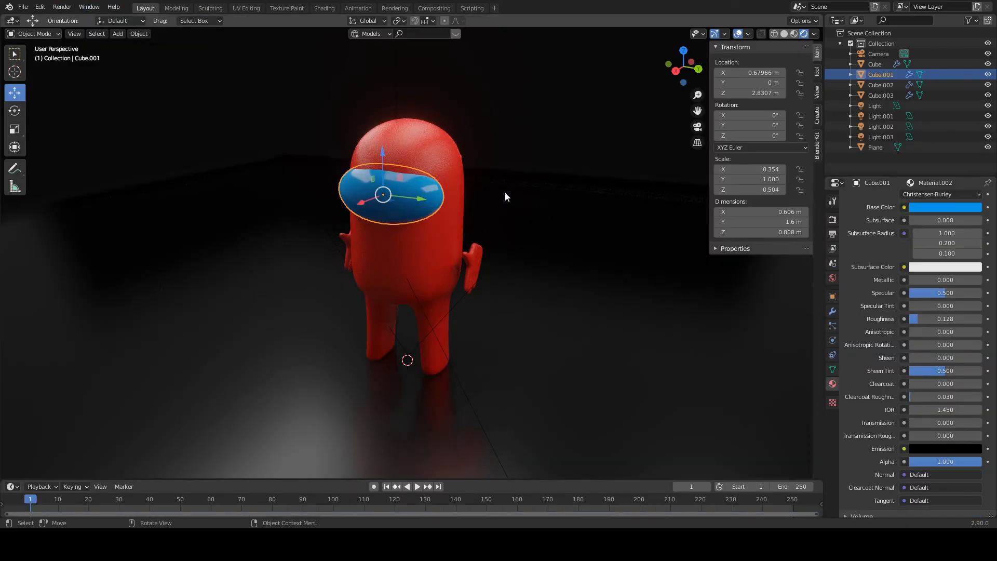
key("KP_0")
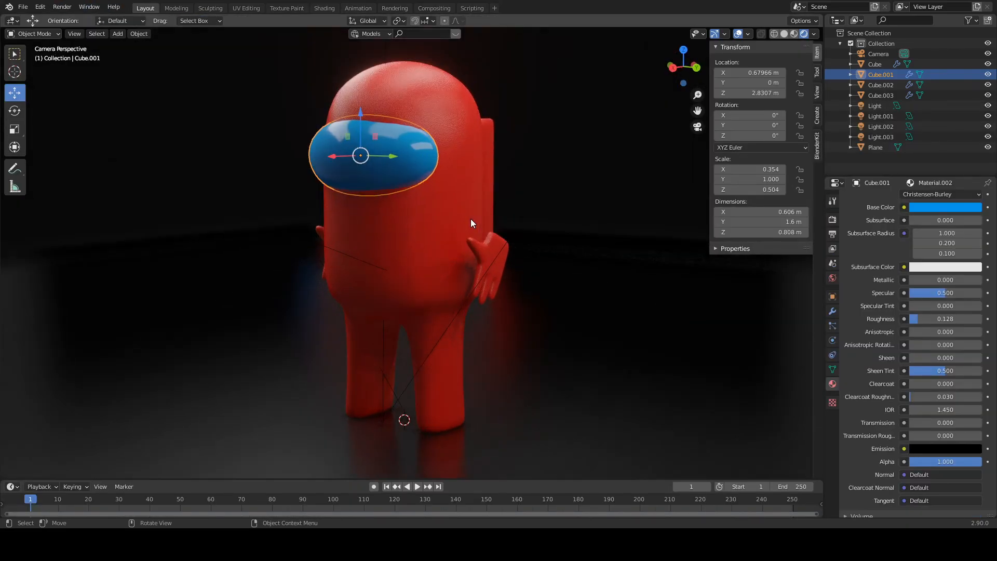
scroll(470, 219, "down", 1)
left_click(486, 241)
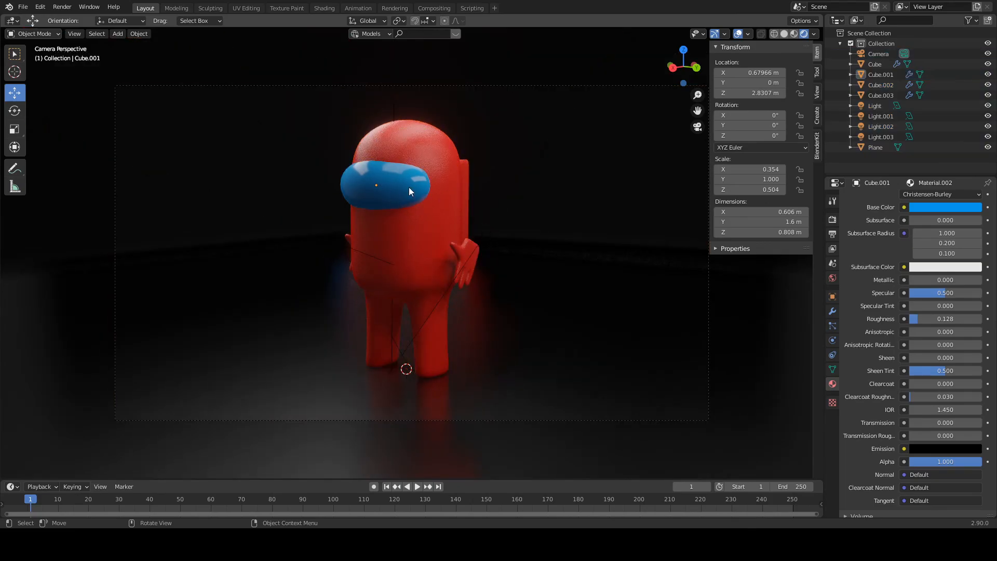